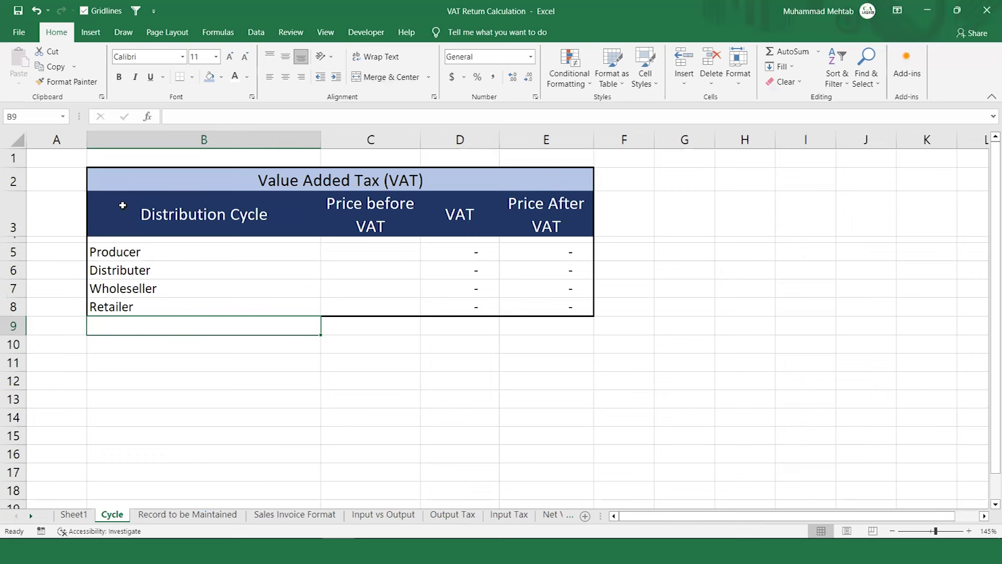
Review the Record to be Maintained, Sales Invoice Format and Input vs Output sheets, including the listed transaction types
key("ctrl+Page_Down")
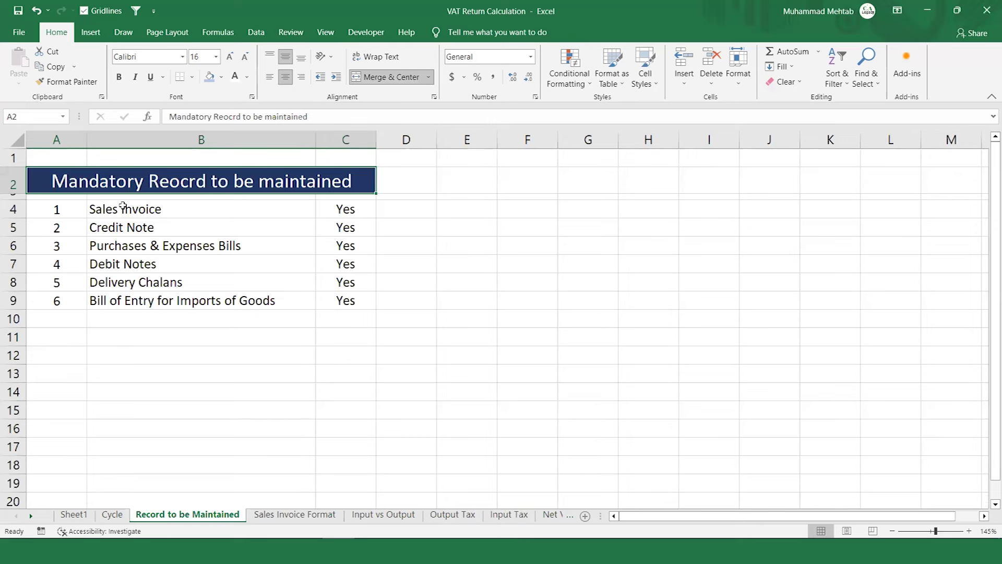
key("ctrl+Page_Down")
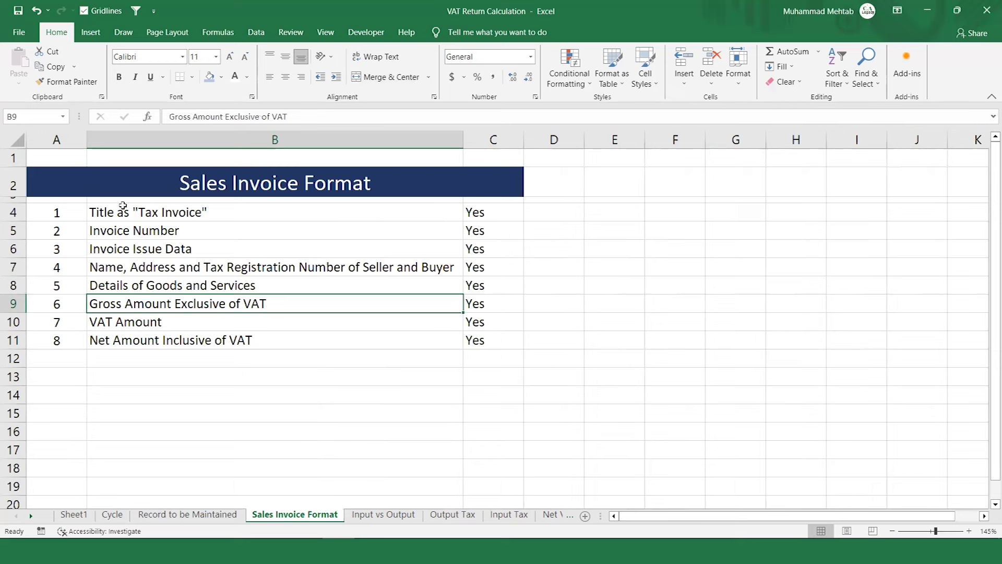
key("ctrl+Page_Down")
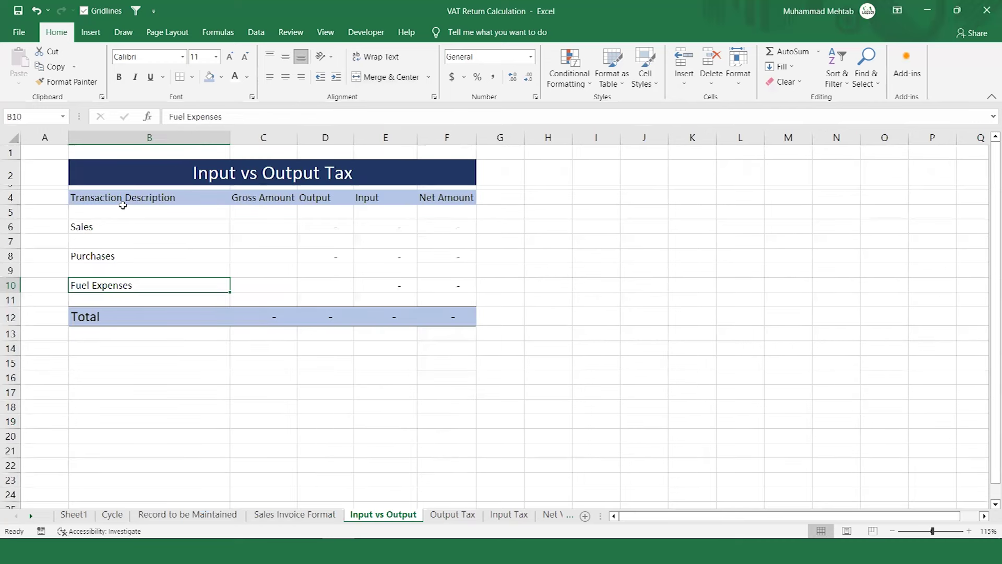
key("Up")
key("Up")
key("Up")
key("Up")
key("Down")
key("Down")
key("Down")
key("Down")
key("Right")
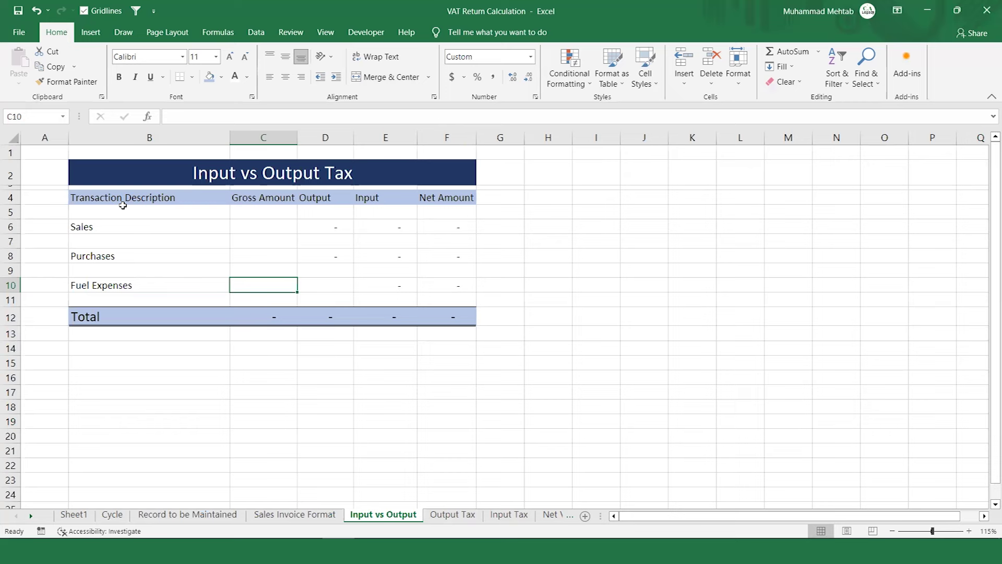
Examine the Input Tax ledger and the Net VAT Payable sheet down to its net payable formula
key("ctrl+Page_Down")
key("ctrl+Page_Down")
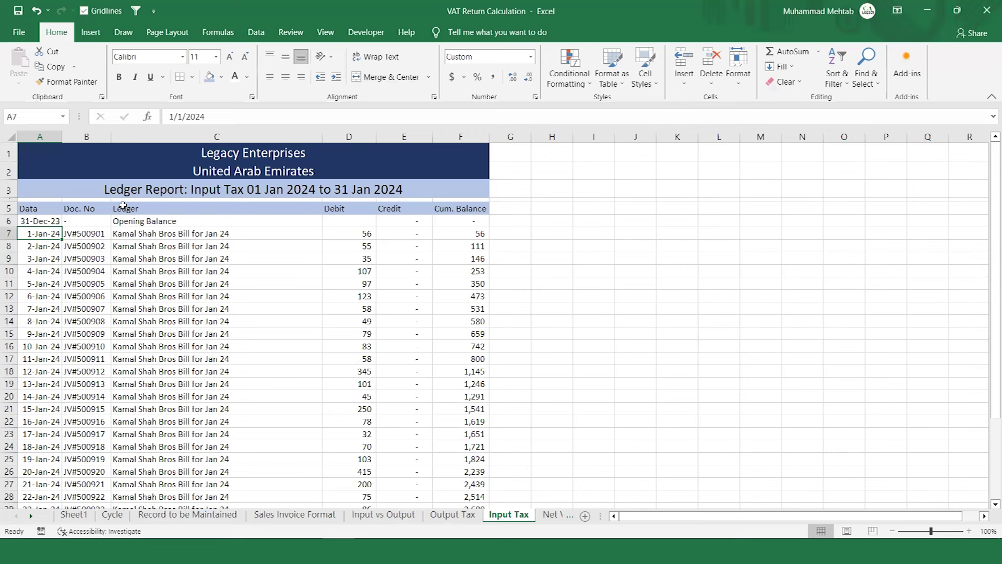
key("ctrl+Page_Down")
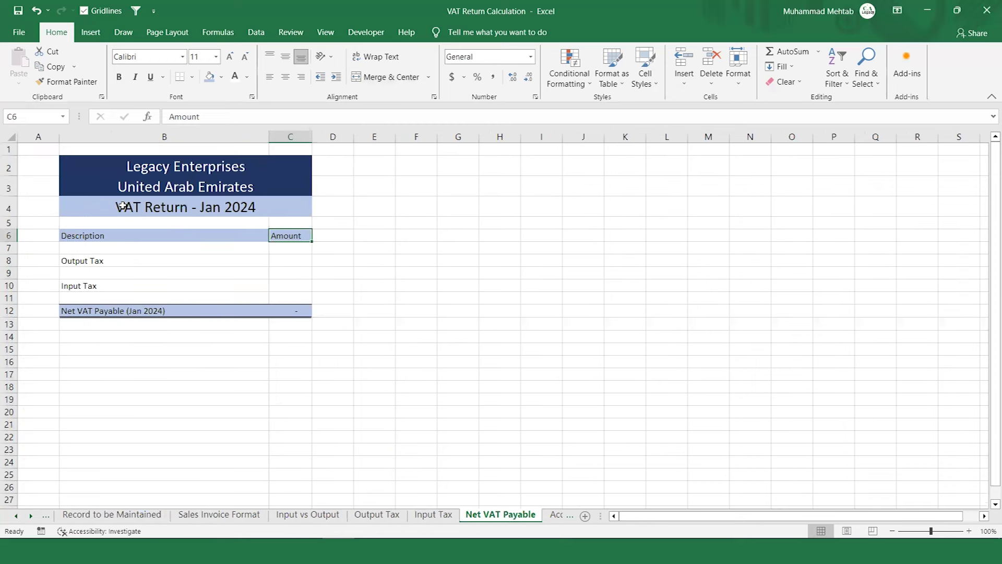
key("Down")
key("Down")
key("Down")
key("Down")
key("Down")
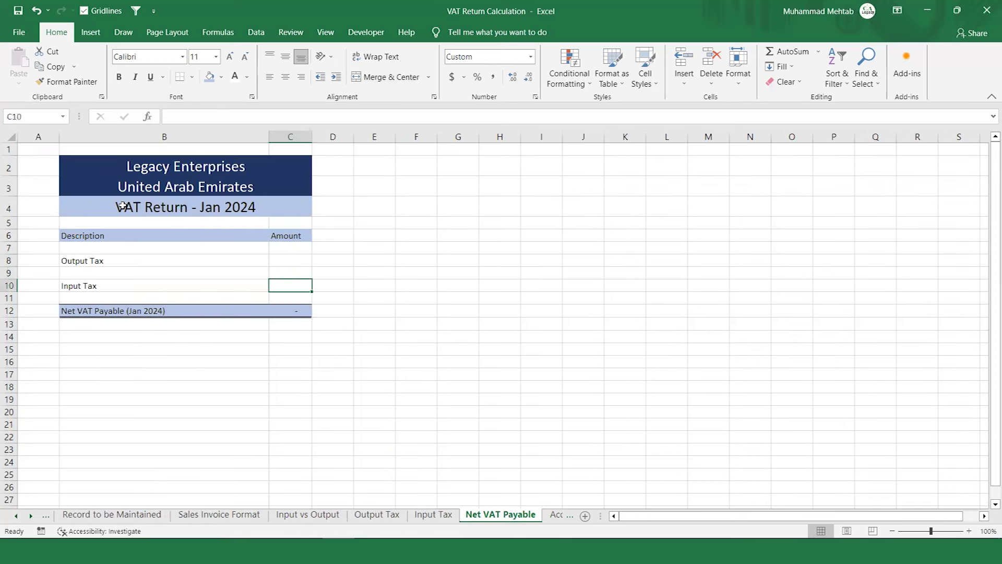
key("Down")
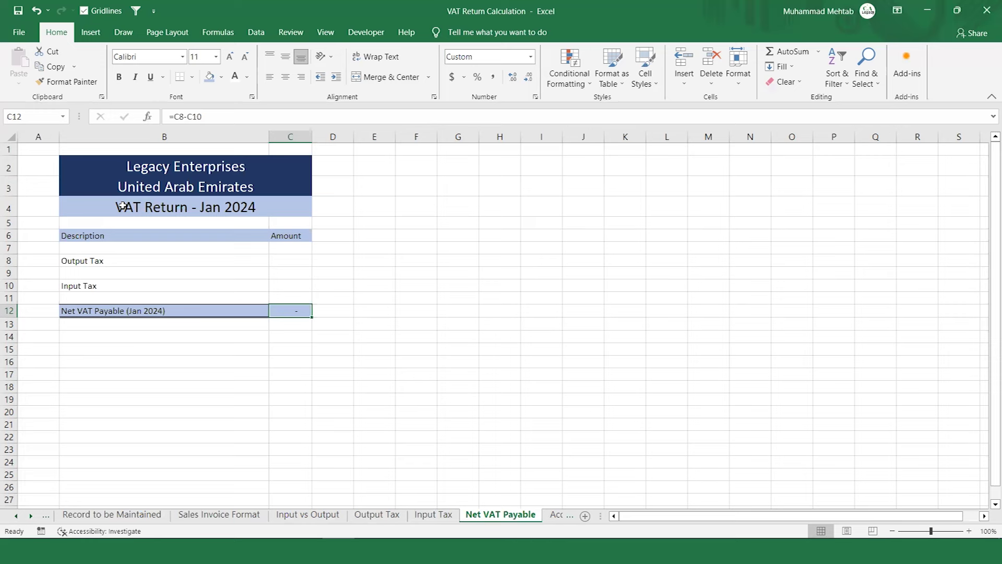
Examine the Accounting Treatment sheet's journal entry tables for purchases, sales, VAT return and payments
key("ctrl+Page_Down")
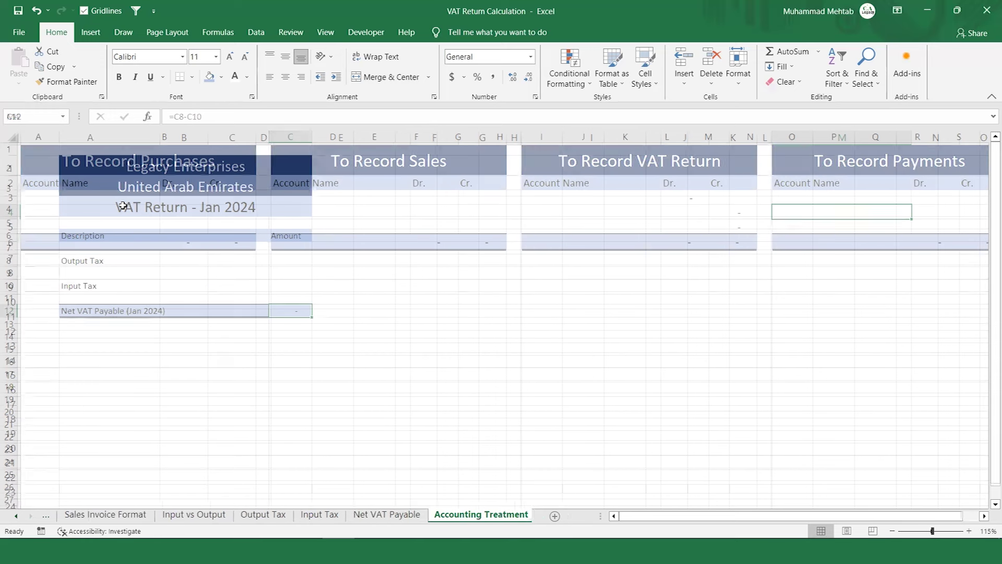
key("Left")
key("Left")
key("Left")
key("Left")
key("Left")
key("Left")
key("Left")
key("Left")
key("Left")
key("Left")
key("Left")
key("Left")
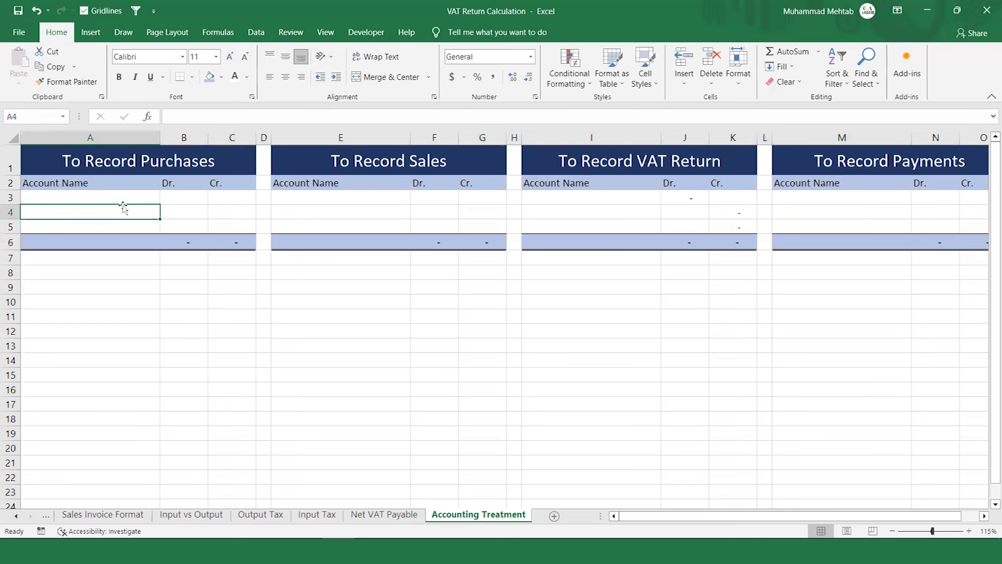
key("Right")
key("Left")
key("Right")
key("Right")
key("Right")
key("Right")
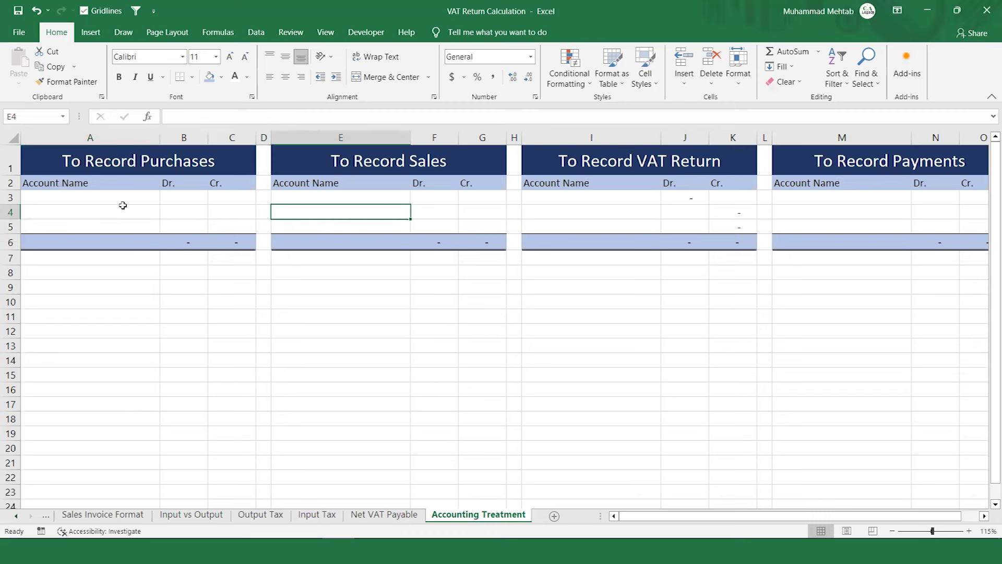
key("Right")
key("Right")
key("Right")
key("Right")
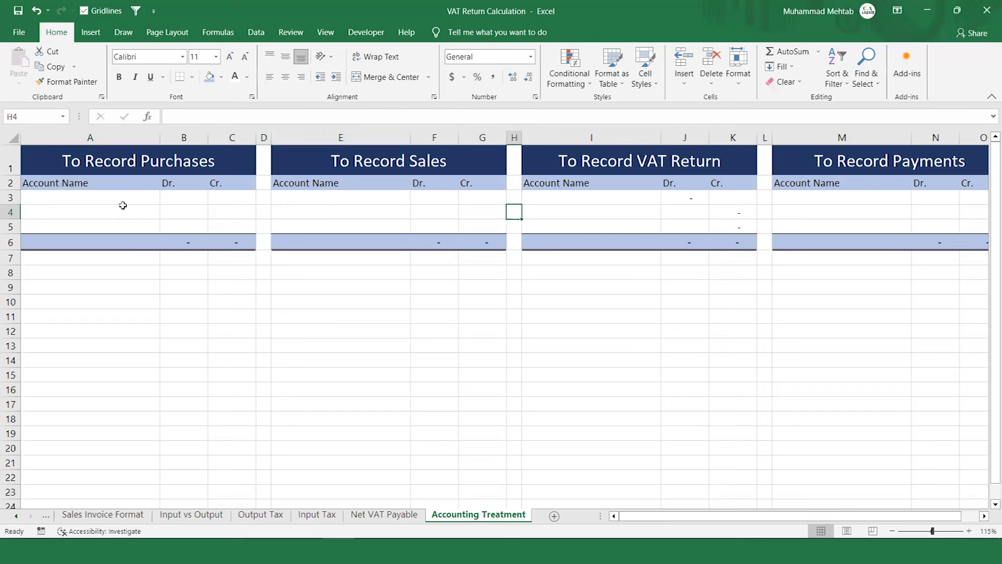
key("Right")
key("Right")
key("Right")
key("Right")
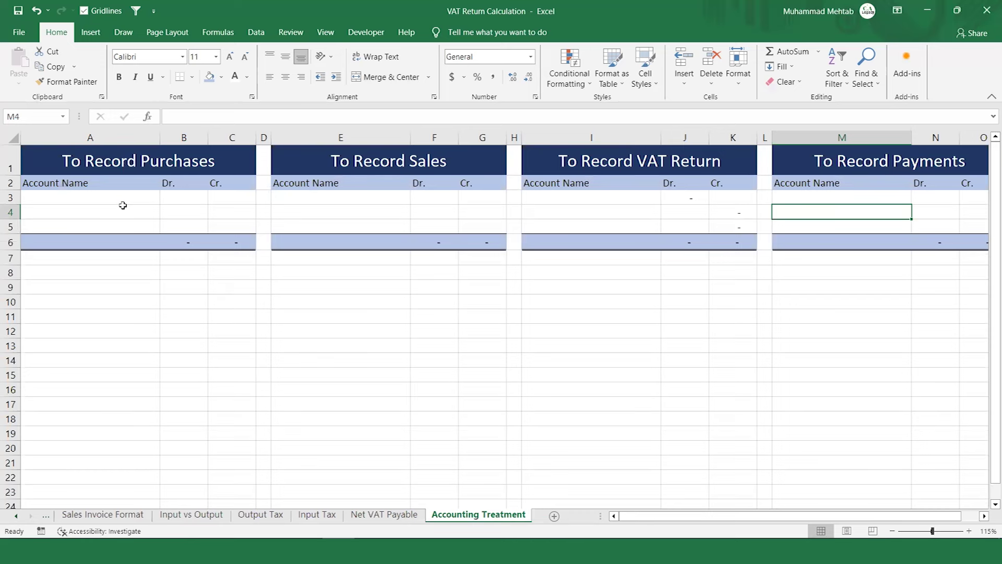
Return to the Cycle sheet and review the Value Added Tax table's title and distribution stages
key("ctrl+Page_Up")
key("ctrl+Page_Up")
key("ctrl+Page_Up")
key("ctrl+Page_Up")
key("ctrl+Page_Up")
key("ctrl+Page_Up")
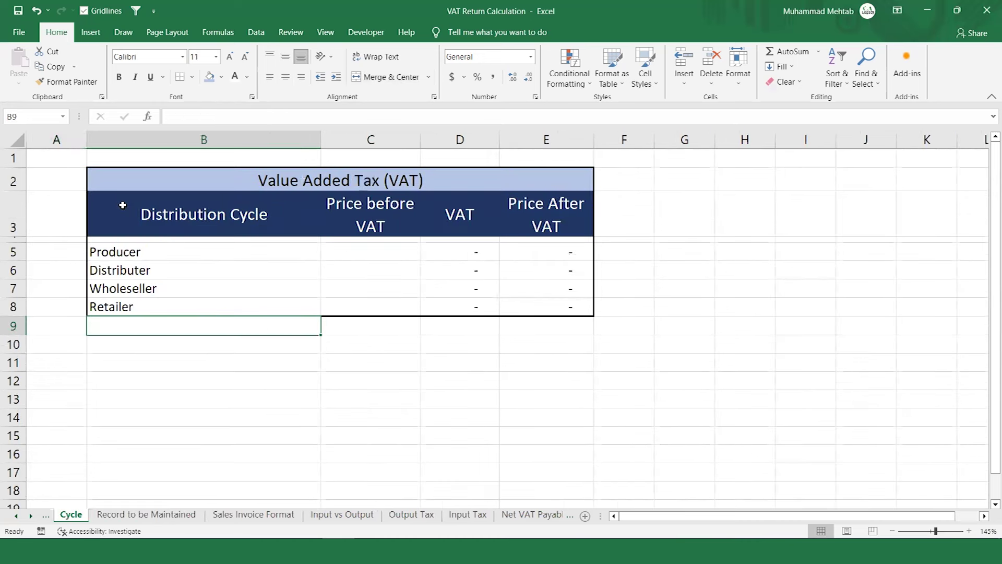
key("Up")
key("Up")
key("Up")
key("Up")
key("Up")
key("Up")
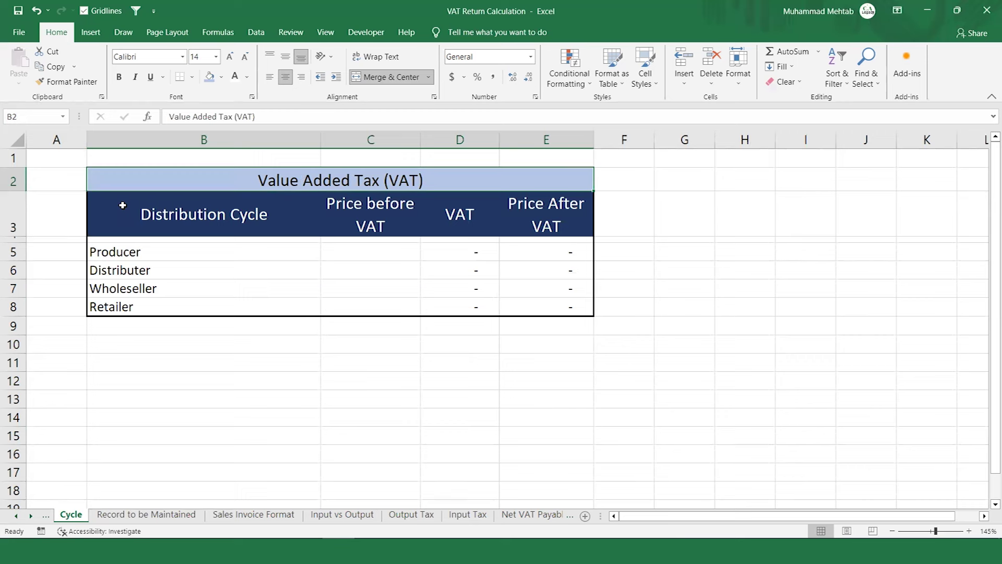
key("Down")
key("Down")
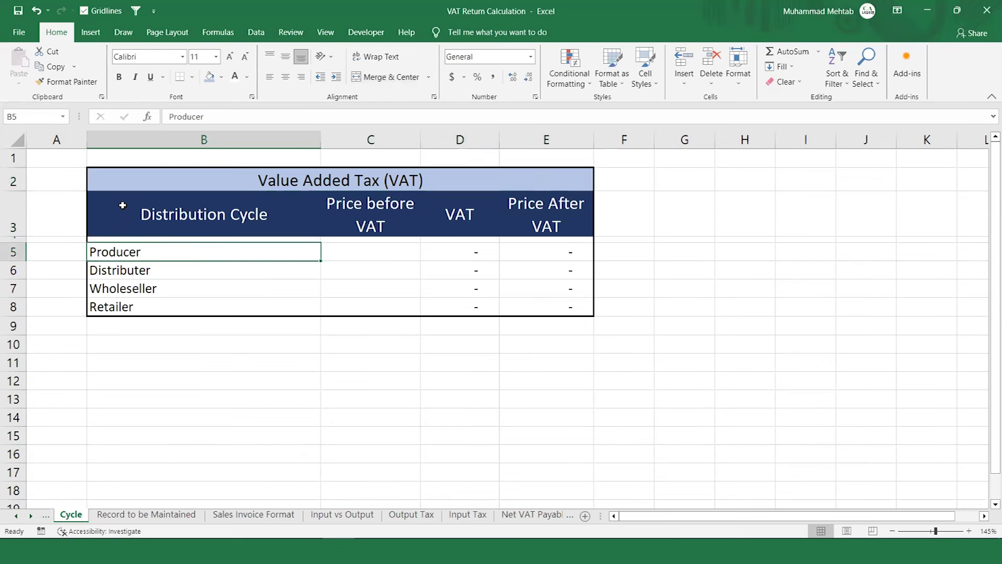
key("Right")
key("Left")
key("Down")
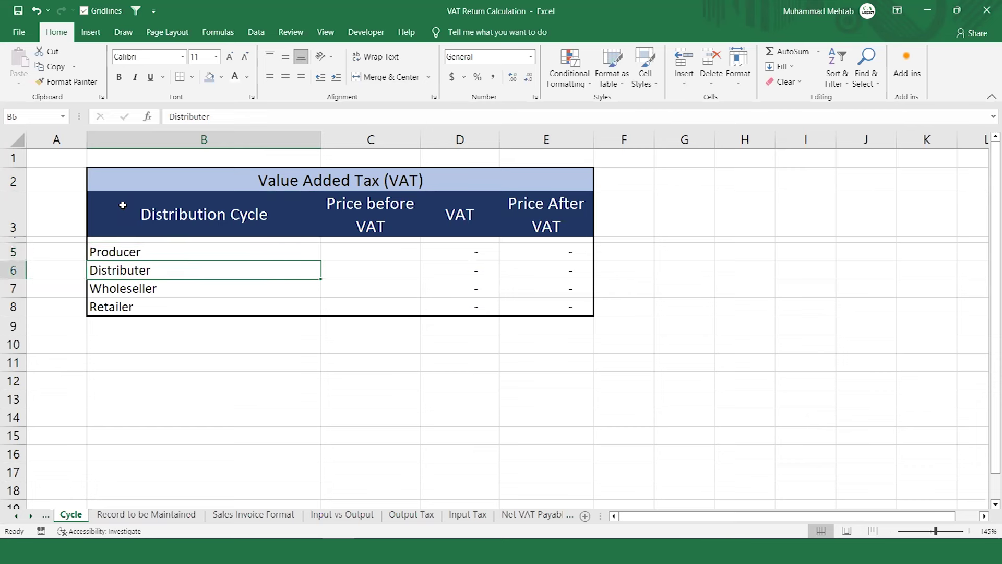
Enter ABC in cell B9, directly below Retailer in the distribution cycle table
key("Down")
key("Down")
key("Down")
type("A")
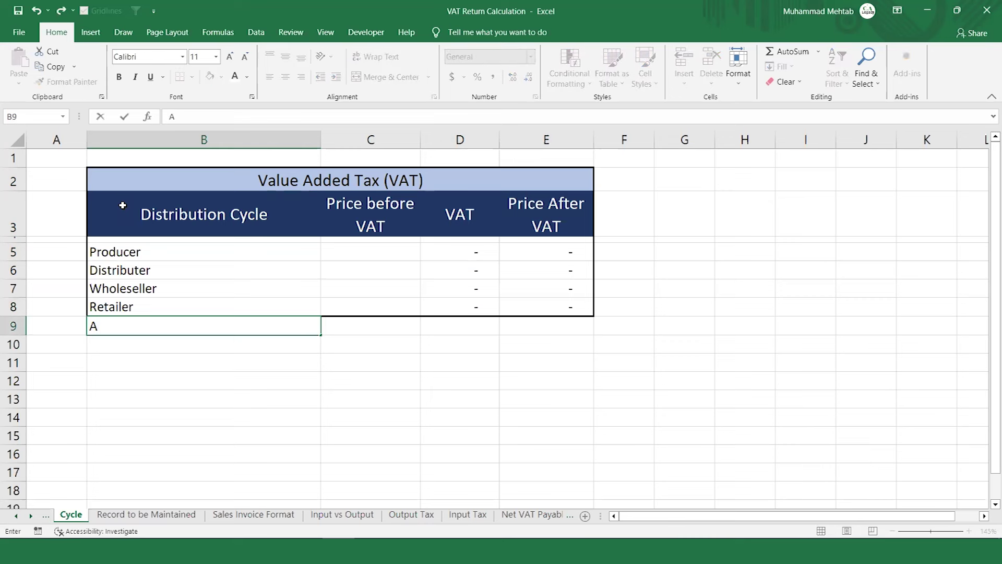
type("BC")
key("Return")
key("Up")
key("Right")
key("Right")
key("Right")
key("Left")
key("Left")
key("Left")
key("Left")
key("Right")
key("Right")
key("Right")
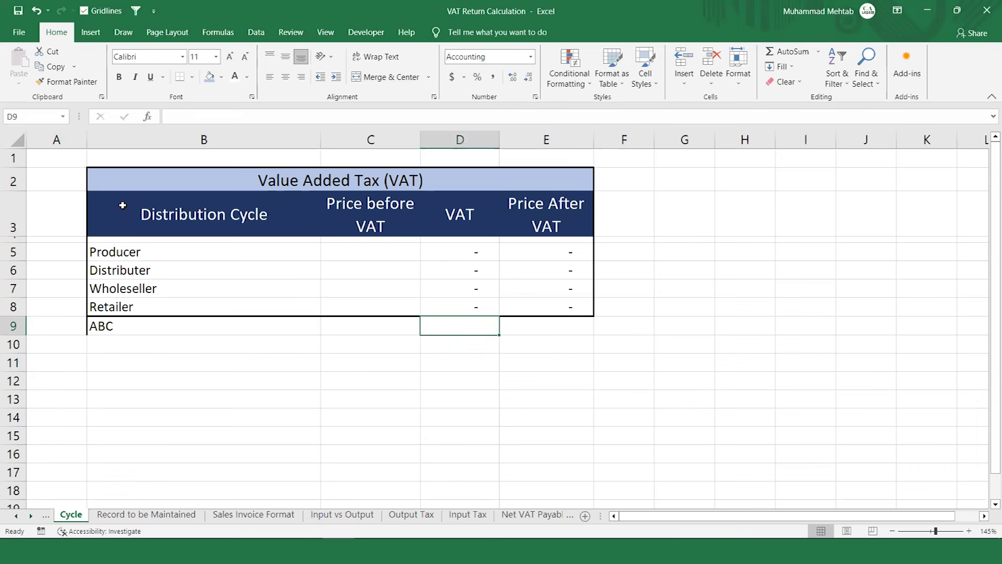
key("Left")
key("Left")
Set the Producer's price before VAT in cell C5 to 1000
key("Right")
key("Up")
key("Up")
key("Up")
key("Up")
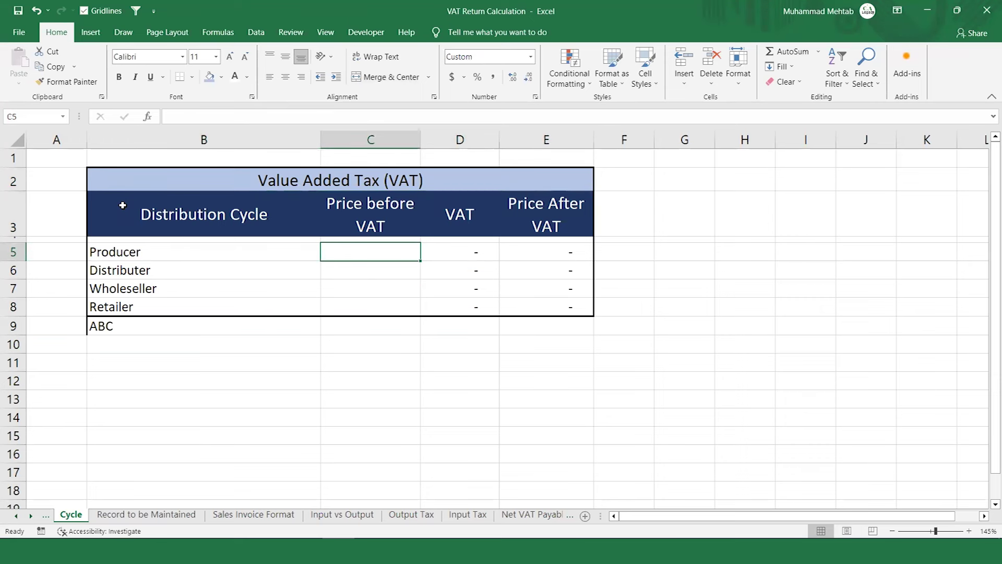
type("1000")
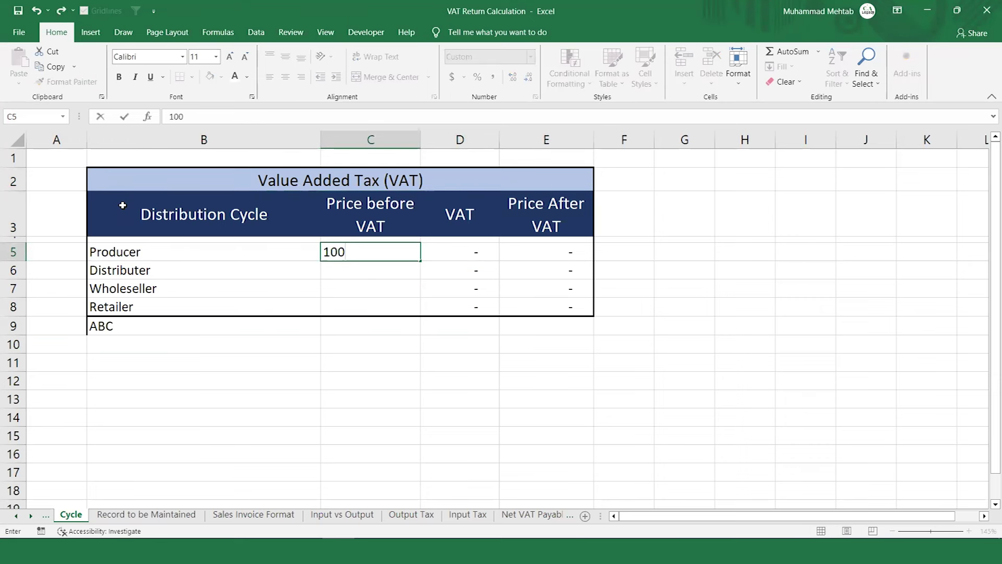
key("Return")
key("Up")
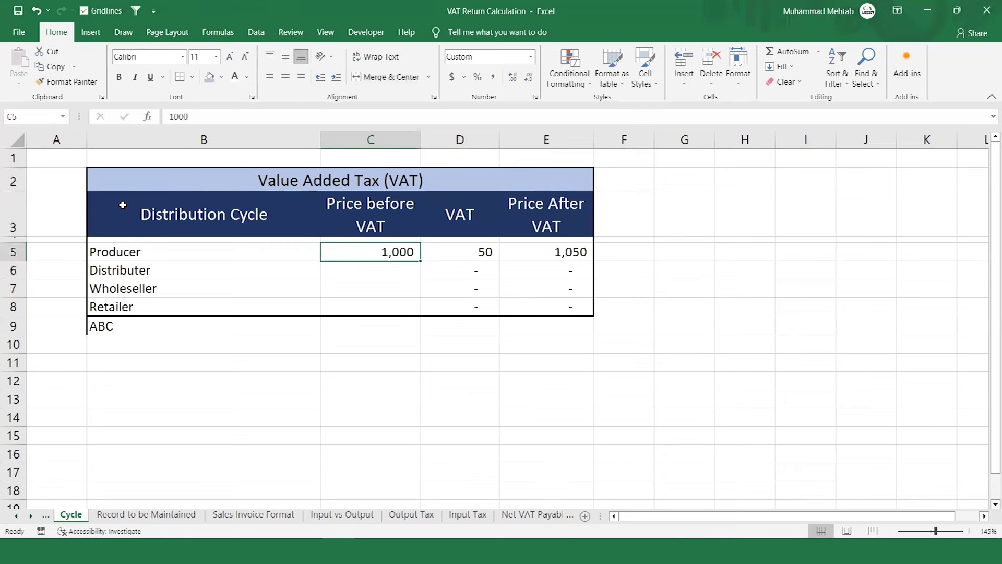
Inspect the formula in the Producer's VAT cell D5 and the price it refers to
key("Right")
key("F2")
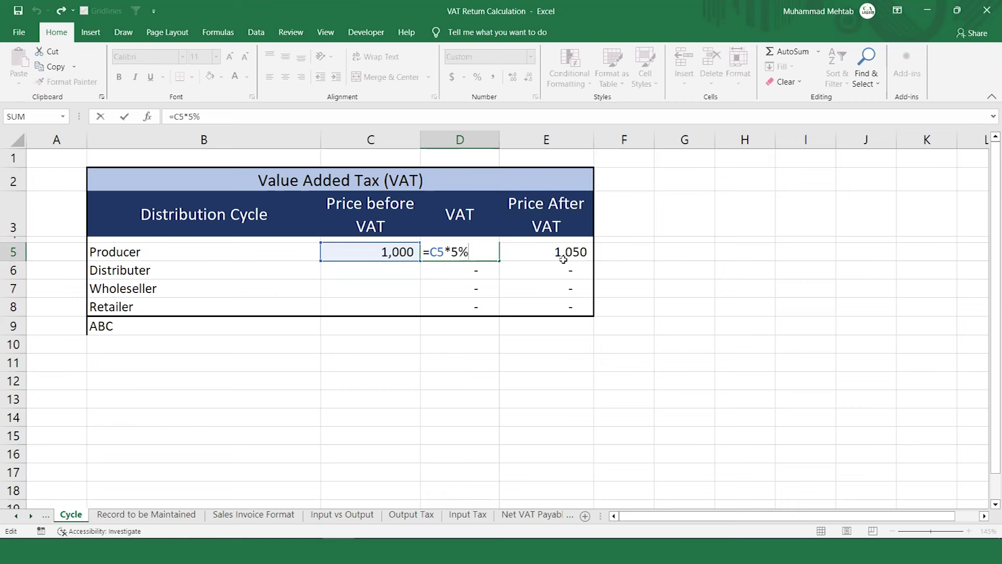
key("ctrl+Return")
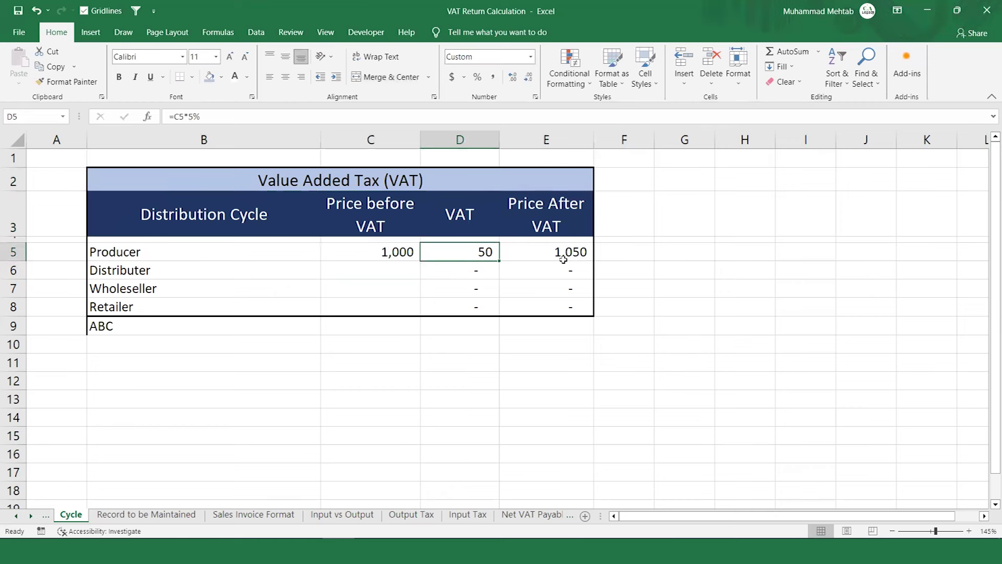
key("Left")
key("Right")
key("Left")
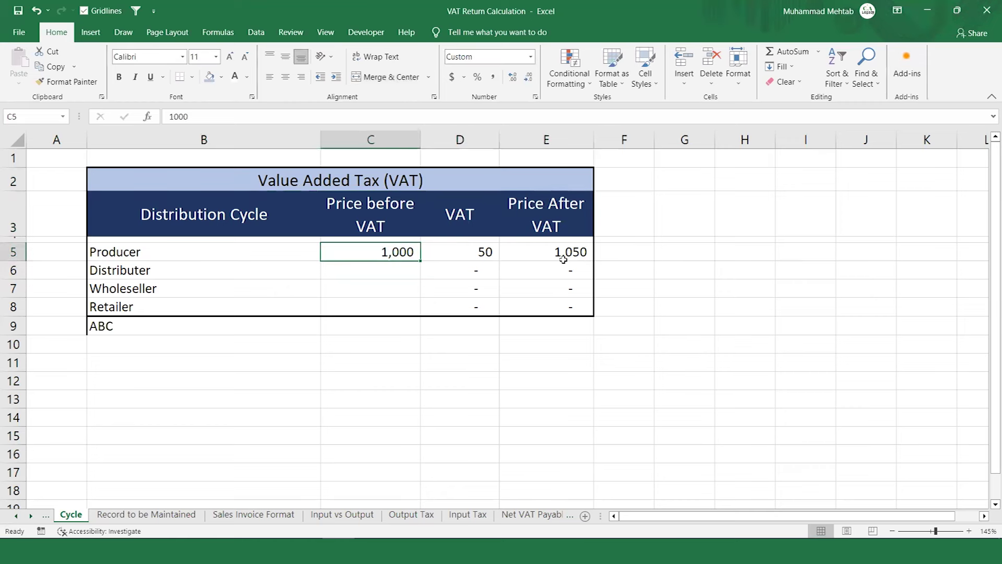
Set the Distributer's price before VAT in cell C6 to 1075
key("Left")
key("Down")
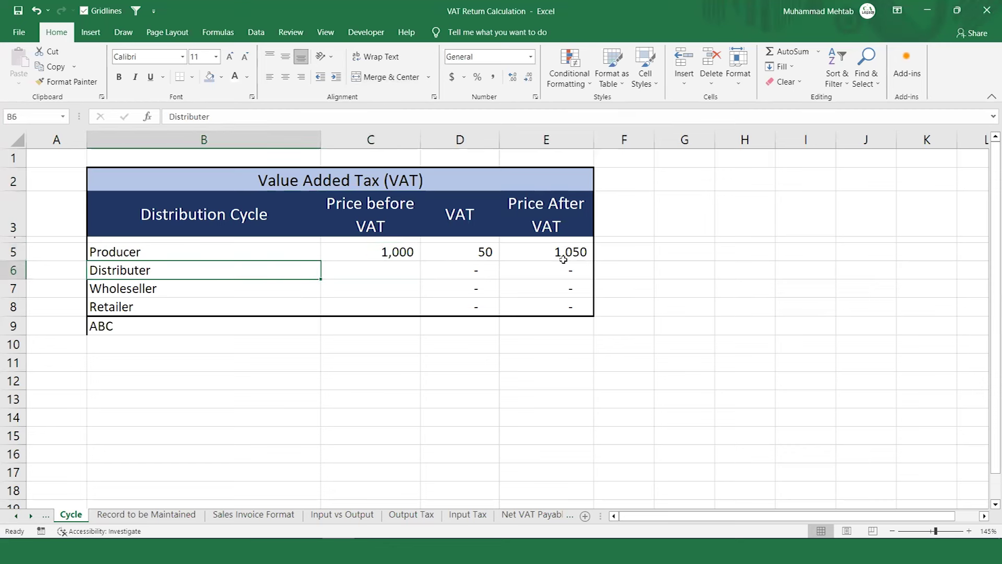
key("Right")
key("Right")
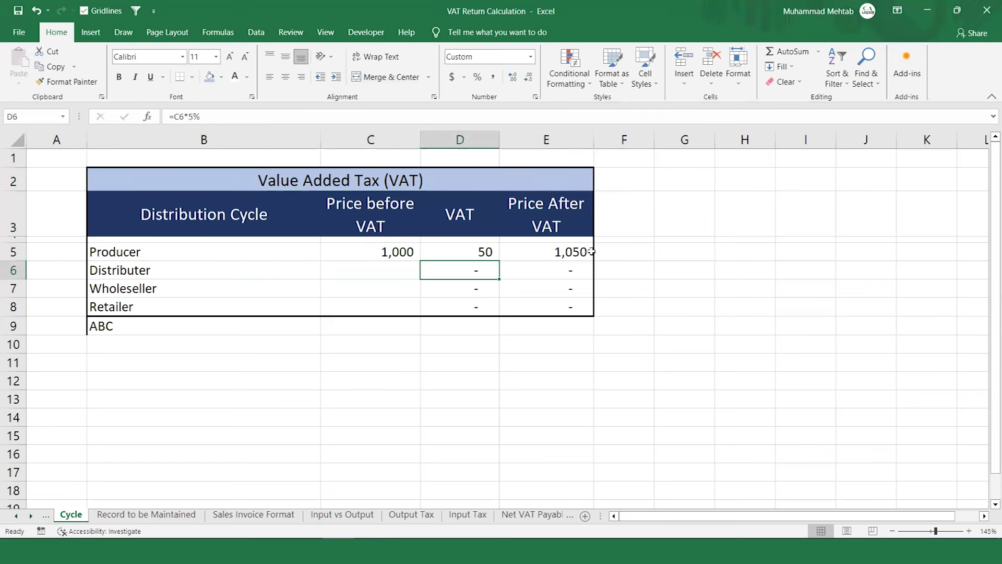
key("Left")
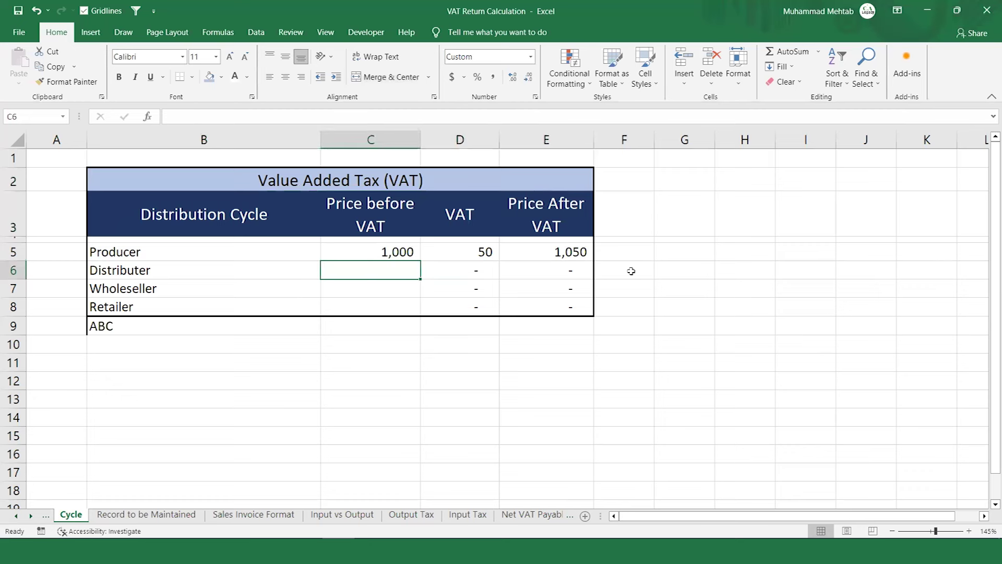
type("1075")
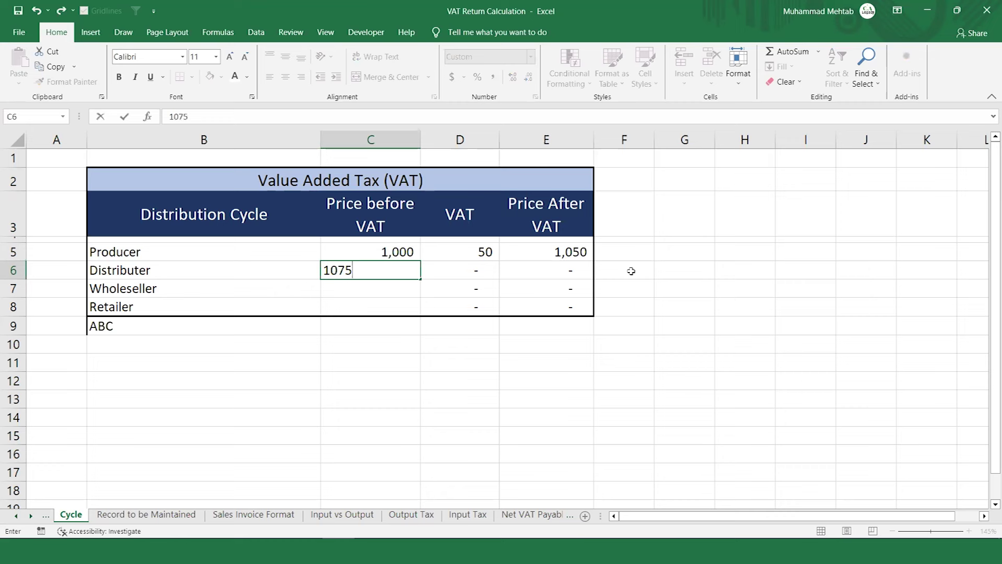
key("Return")
key("Up")
Compare the VAT and price after VAT of the Distributer with those of the Producer
key("Right")
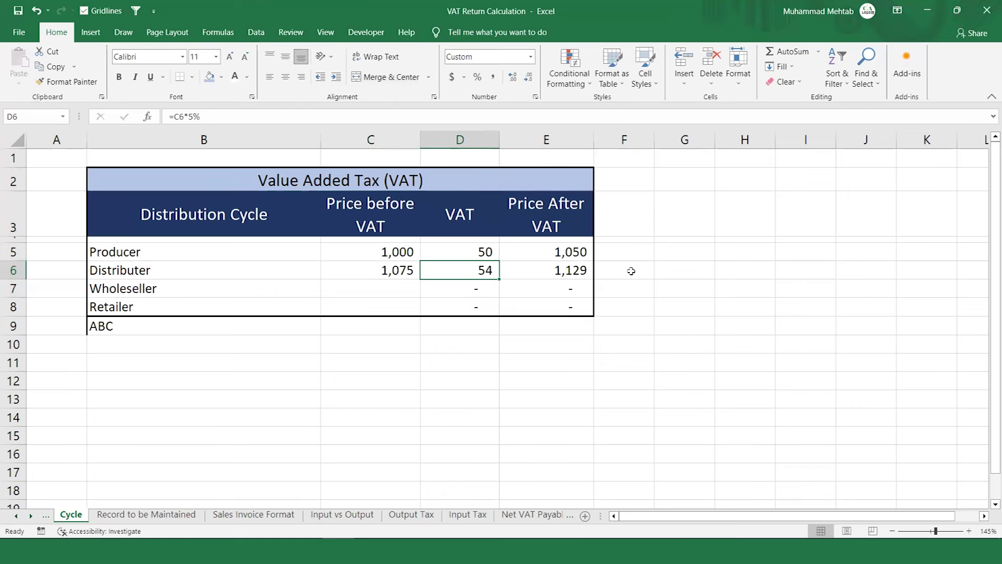
key("Right")
key("Left")
key("Up")
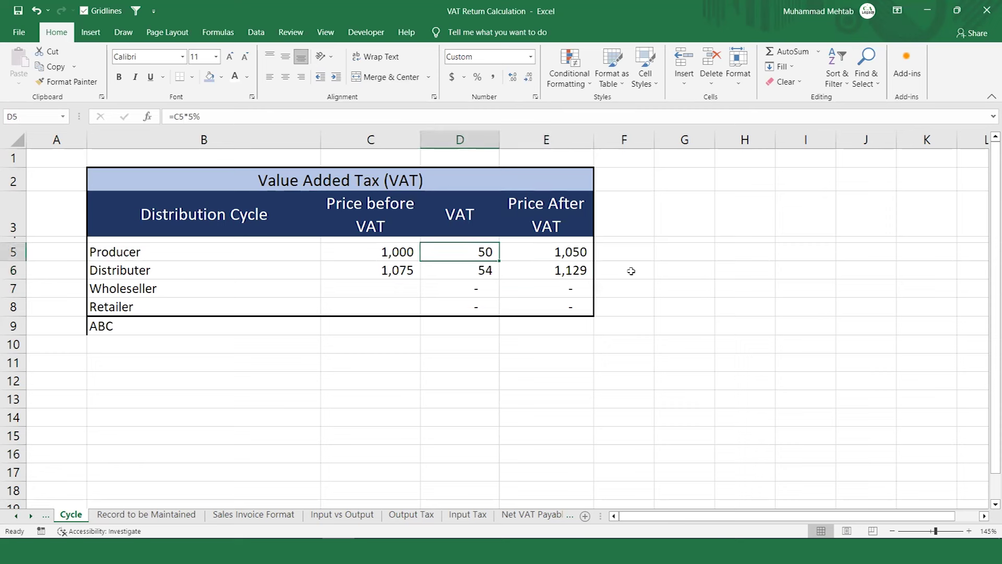
key("Left")
key("Right")
key("Right")
key("Down")
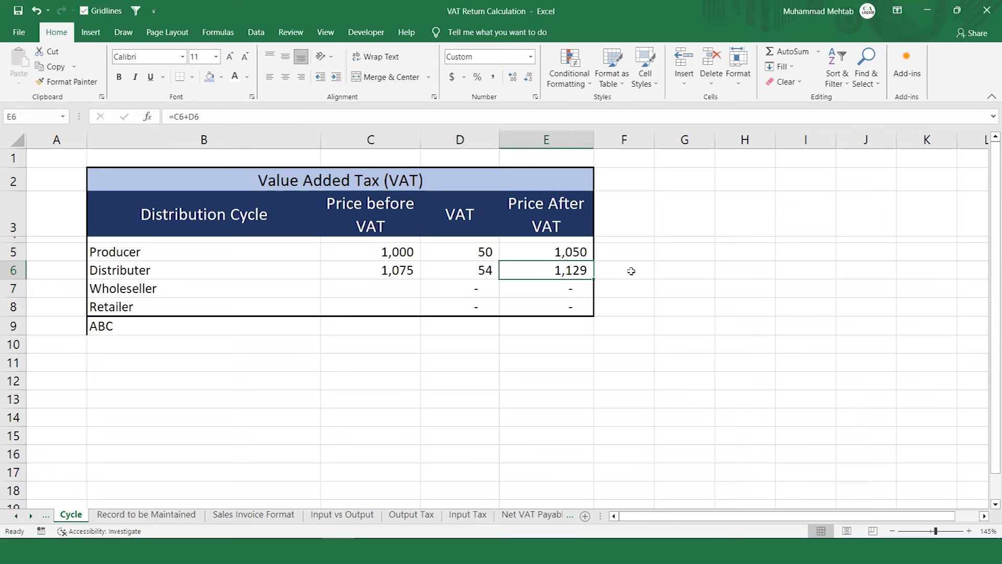
Set the Wholeseller's price before VAT in cell C7 to 1145
key("Left")
key("Left")
key("Down")
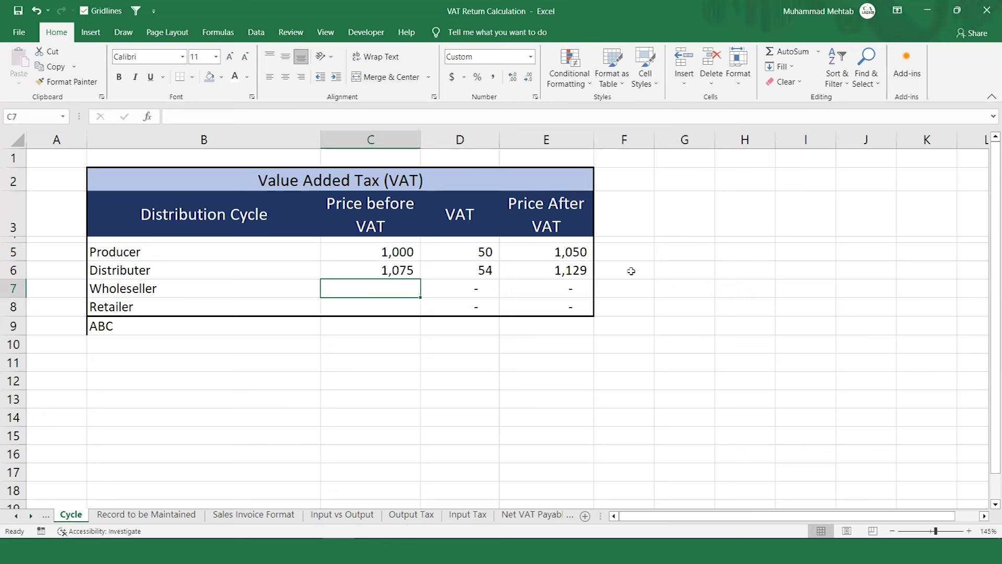
type("1145")
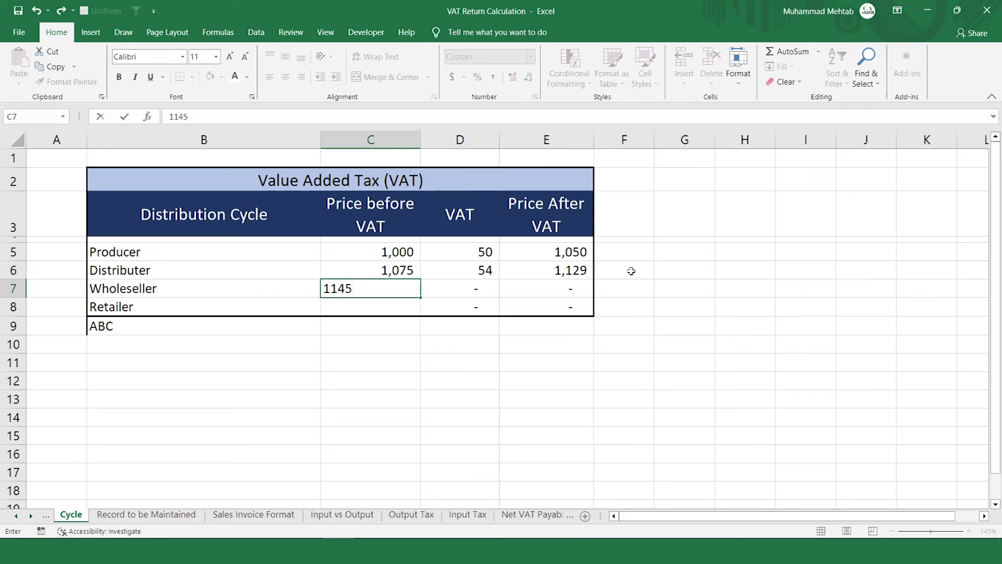
key("Return")
key("Up")
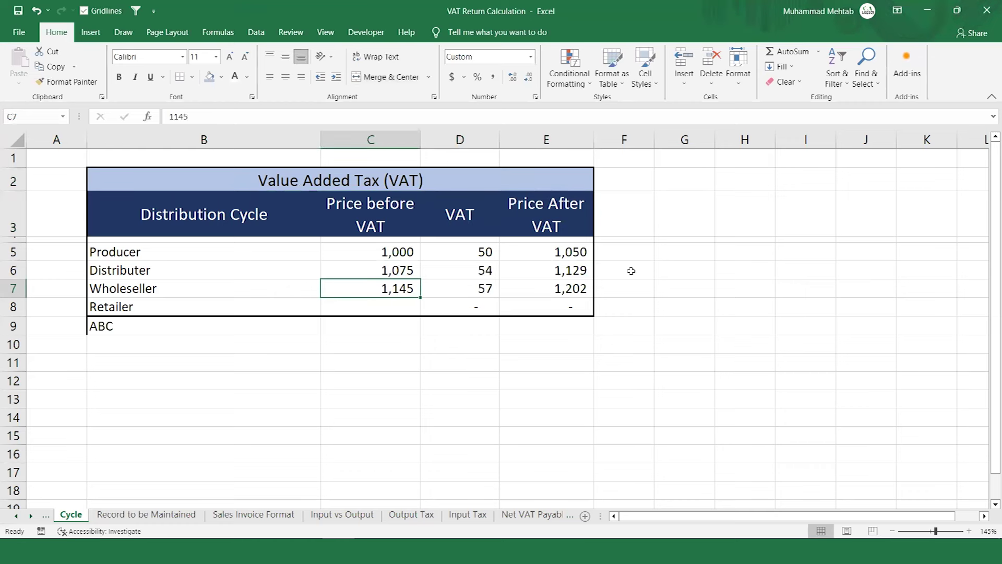
Set the Retailer's price before VAT in cell C8 to 1225
key("Right")
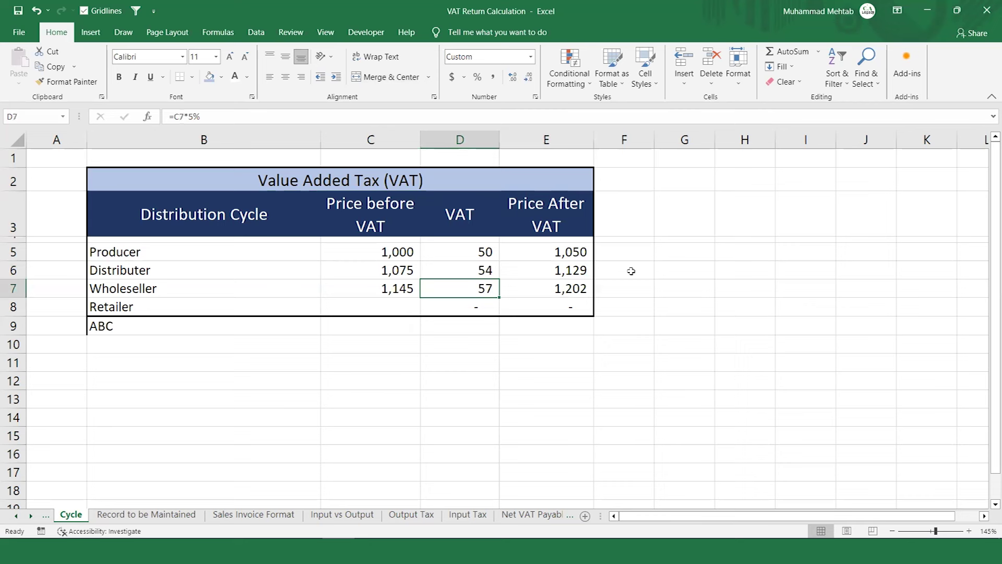
key("Right")
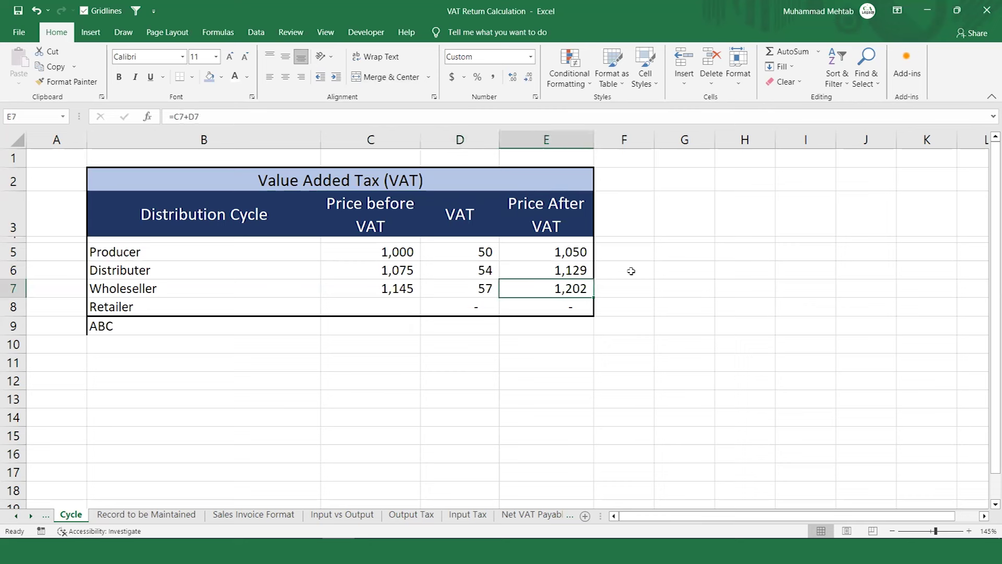
key("Left")
key("Left")
key("Right")
key("Right")
key("Down")
key("Left")
key("Left")
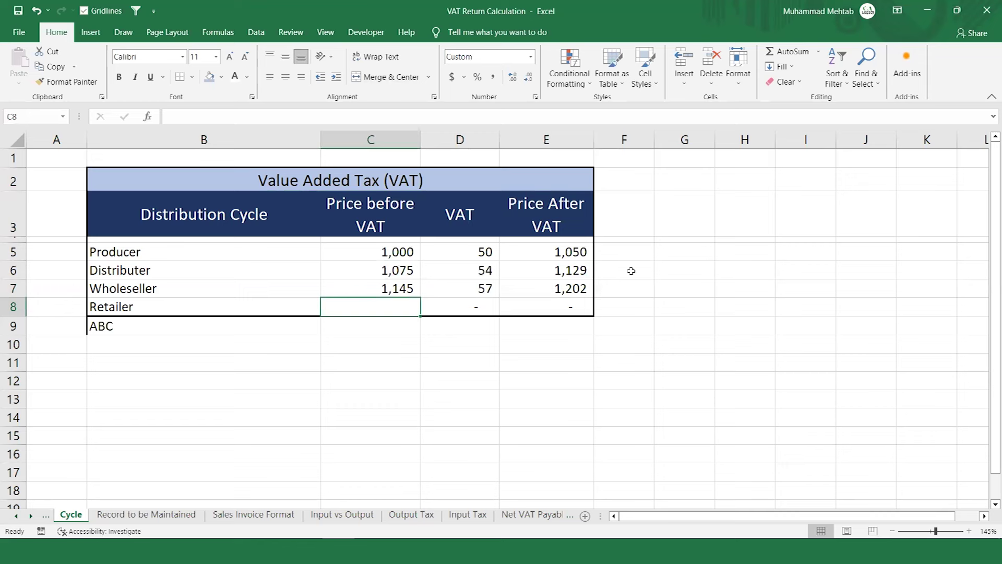
type("1225")
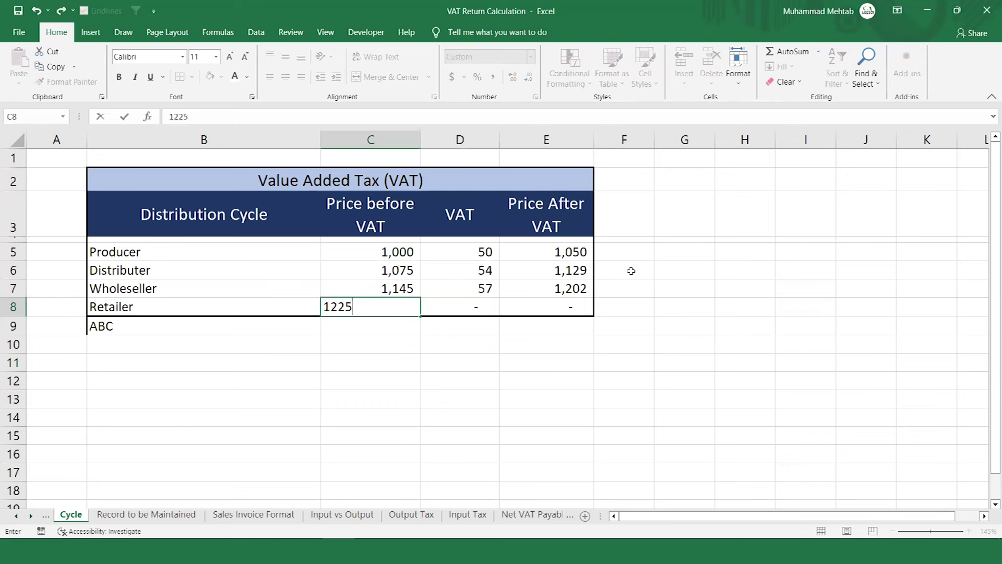
key("Return")
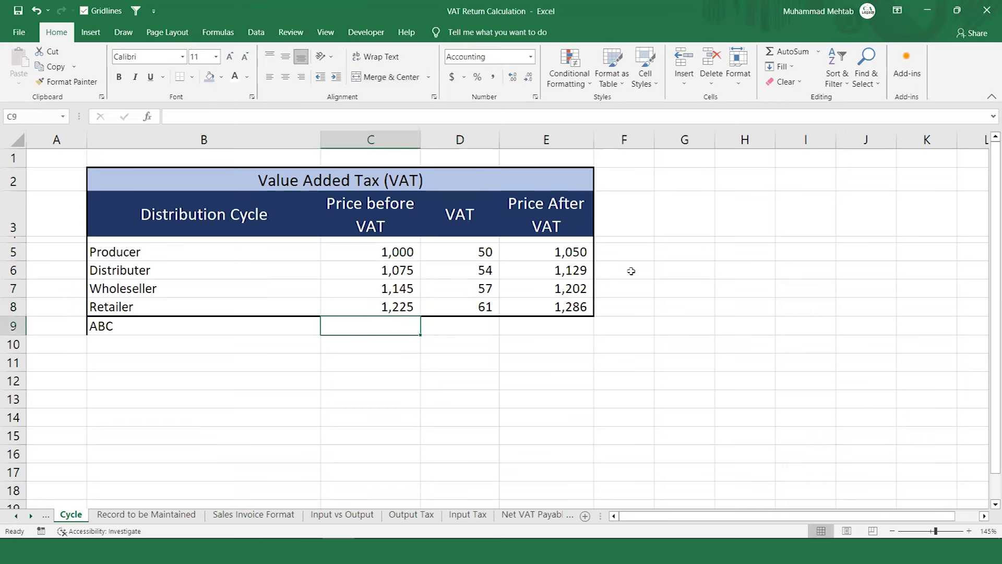
Enter the label "End Consumer" in cell E9 under the Retailer's price after VAT
key("Up")
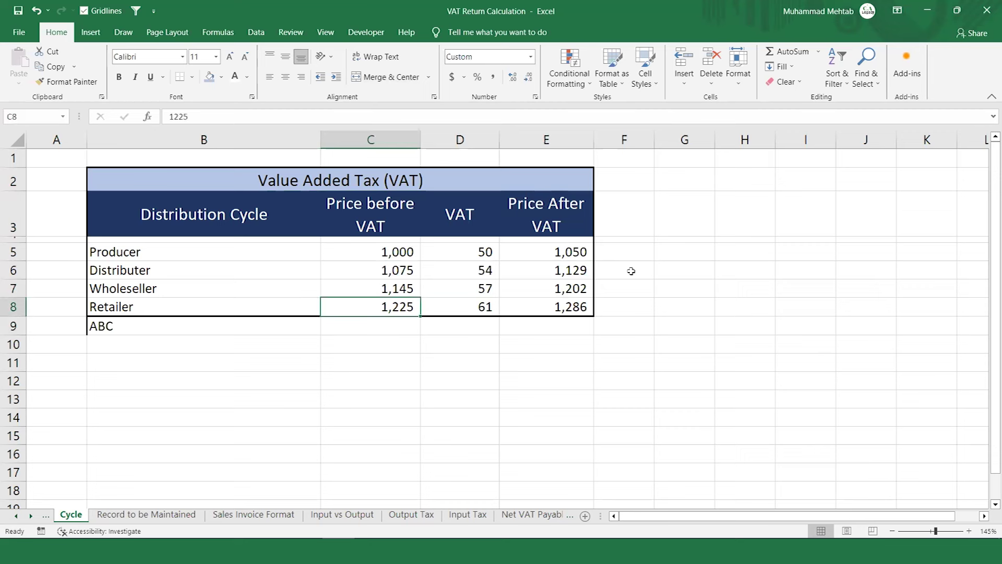
key("Right")
key("Right")
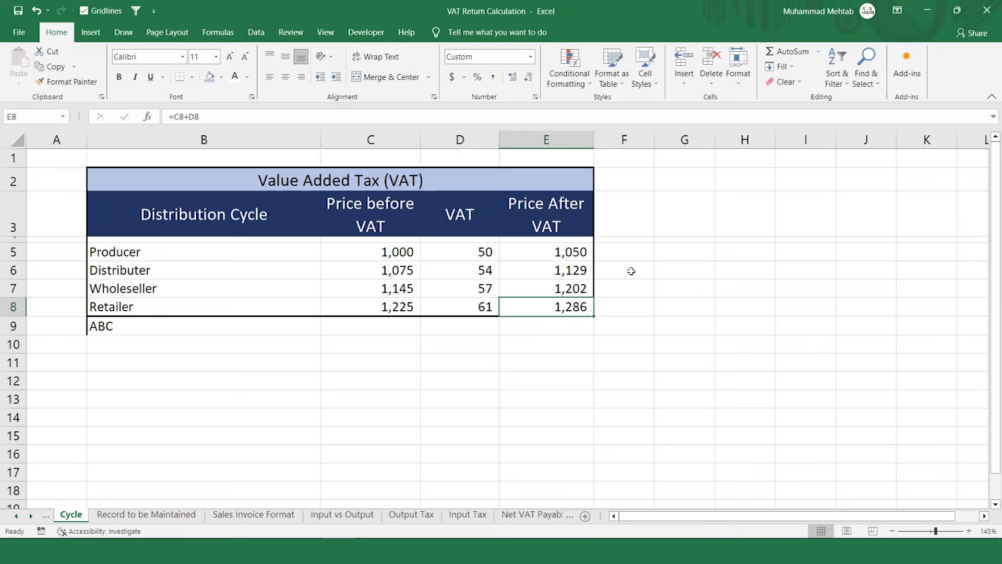
key("Down")
key("Up")
key("Down")
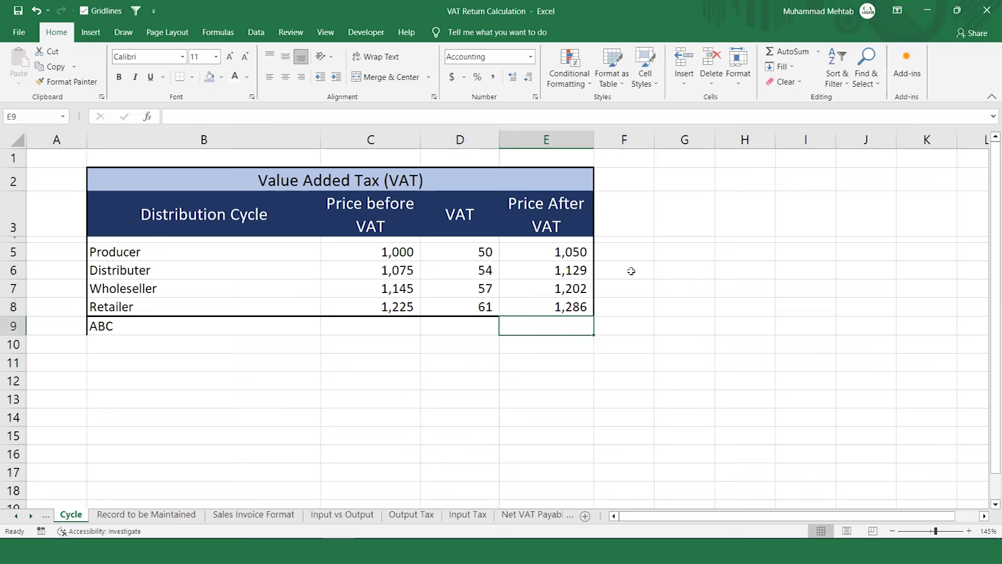
type("End")
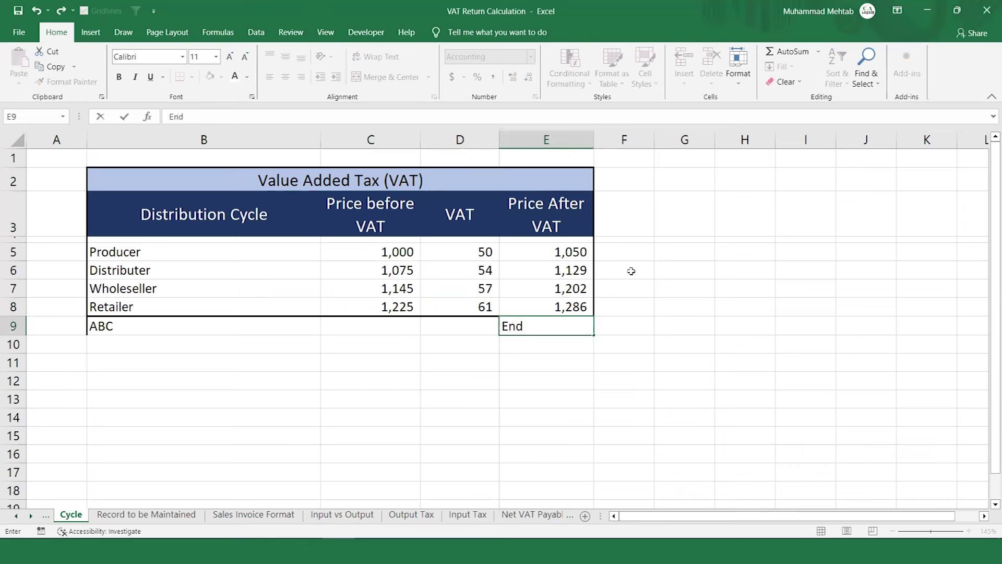
type(" Consumer")
key("Return")
Examine the VAT amounts across the distribution stages and the Retailer's price after VAT charged to the End Consumer
key("Up")
key("Right")
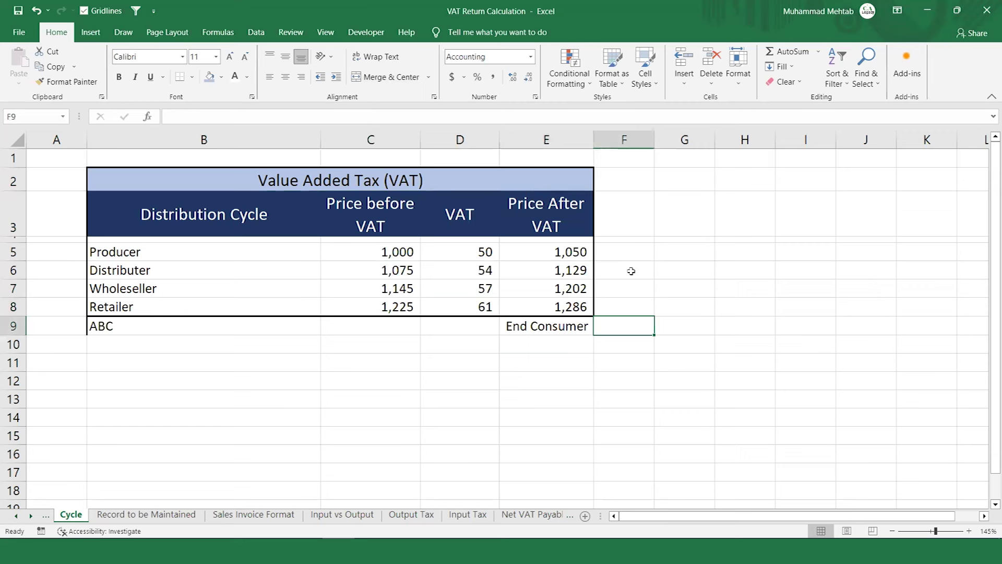
key("Left")
key("Left")
key("Right")
key("Left")
key("Up")
key("Up")
key("Up")
key("Up")
key("Down")
key("Down")
key("Down")
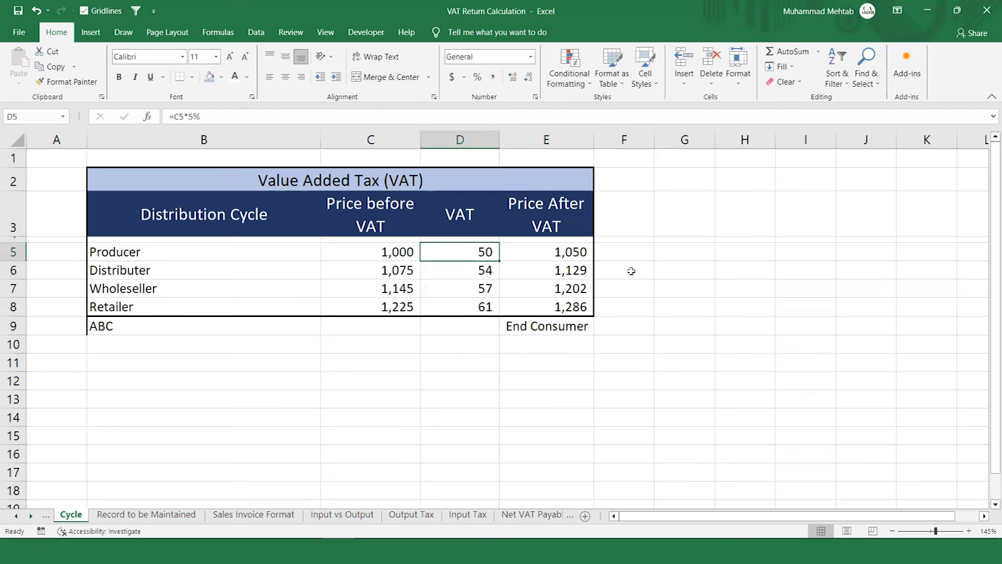
key("Right")
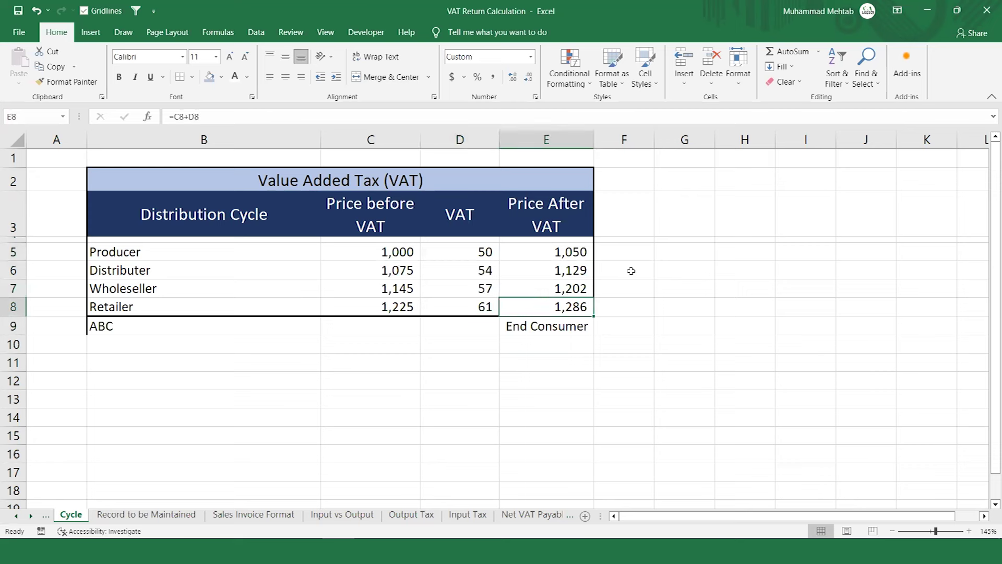
key("Left")
key("Up")
key("Up")
key("Up")
key("shift+Down")
key("shift+Down")
key("shift+Down")
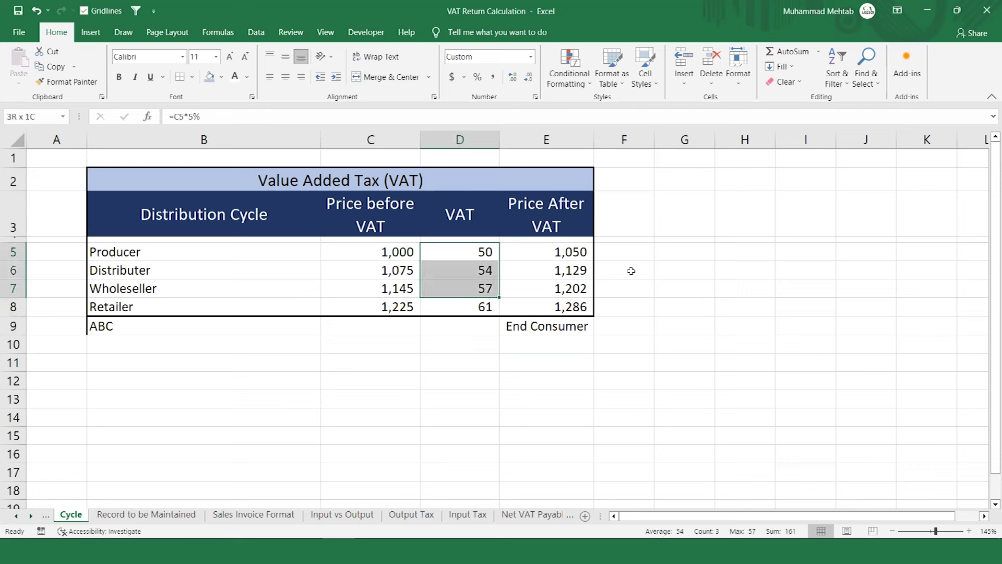
Total the VAT of all four stages in cell D9 with =SUM(D5:D8)
key("Down")
key("Down")
key("Down")
key("Down")
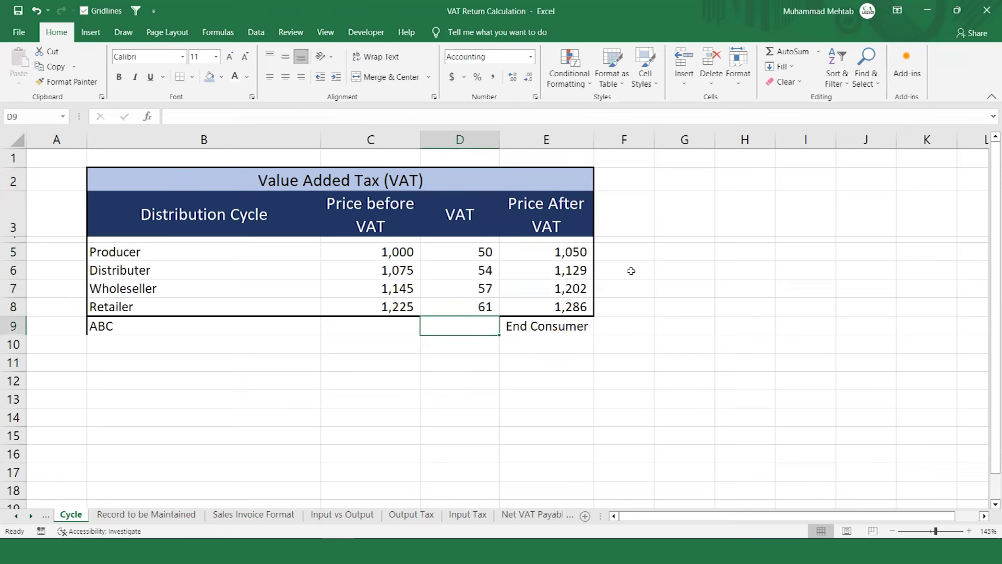
key("alt+equal")
key("Return")
key("Up")
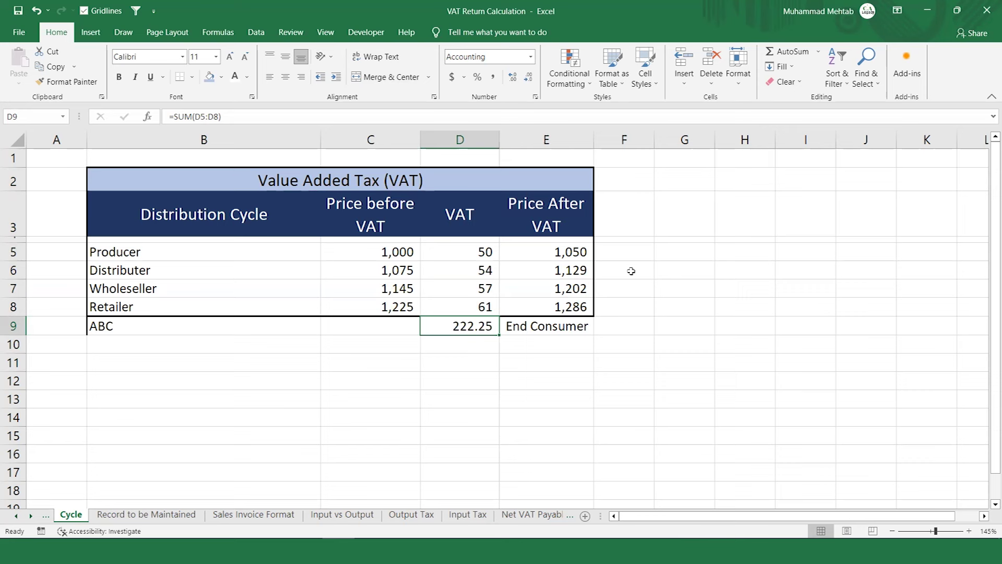
Examine the VAT cells D5 to D8 stage by stage and their total in D9
key("Right")
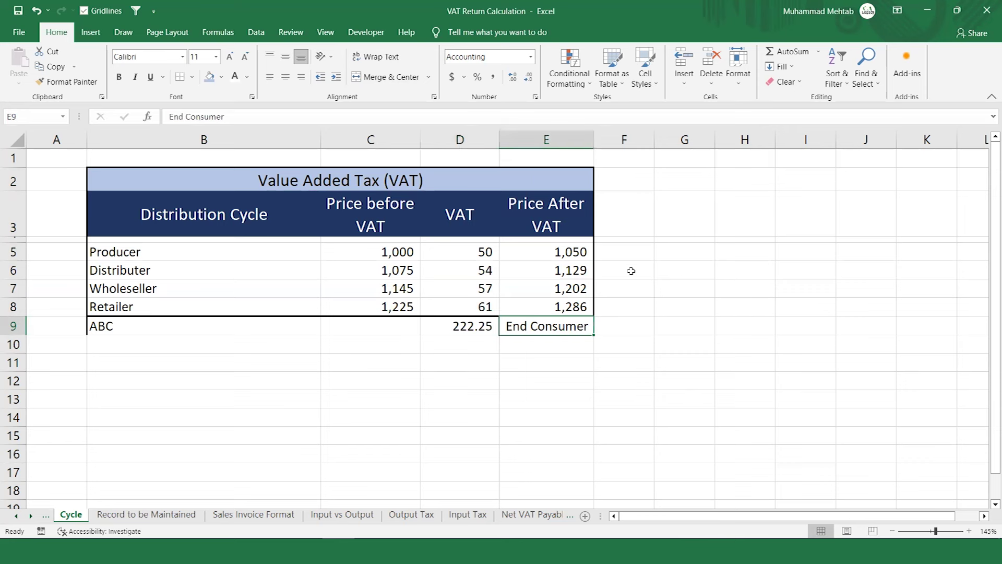
key("Up")
key("Up")
key("Up")
key("Up")
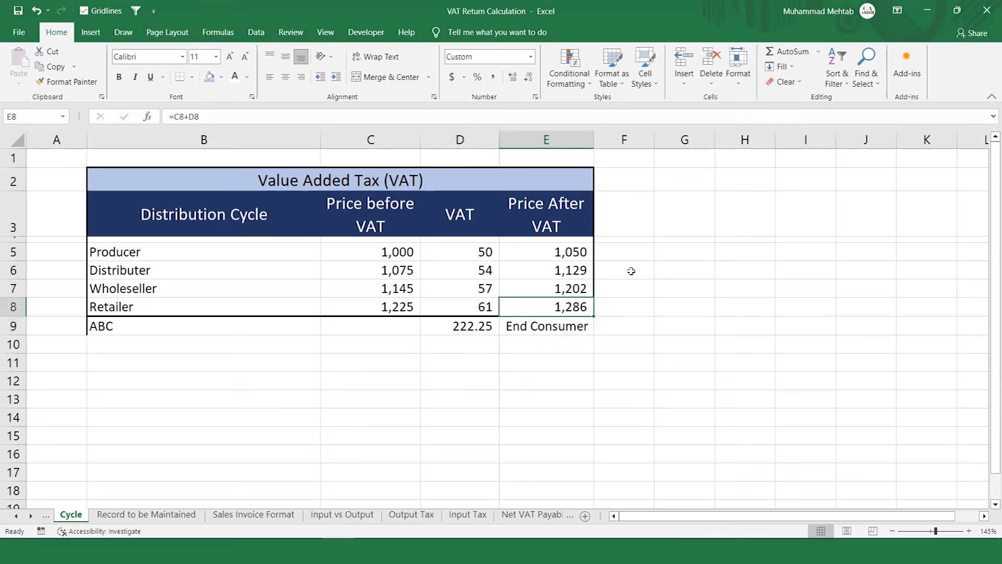
key("Left")
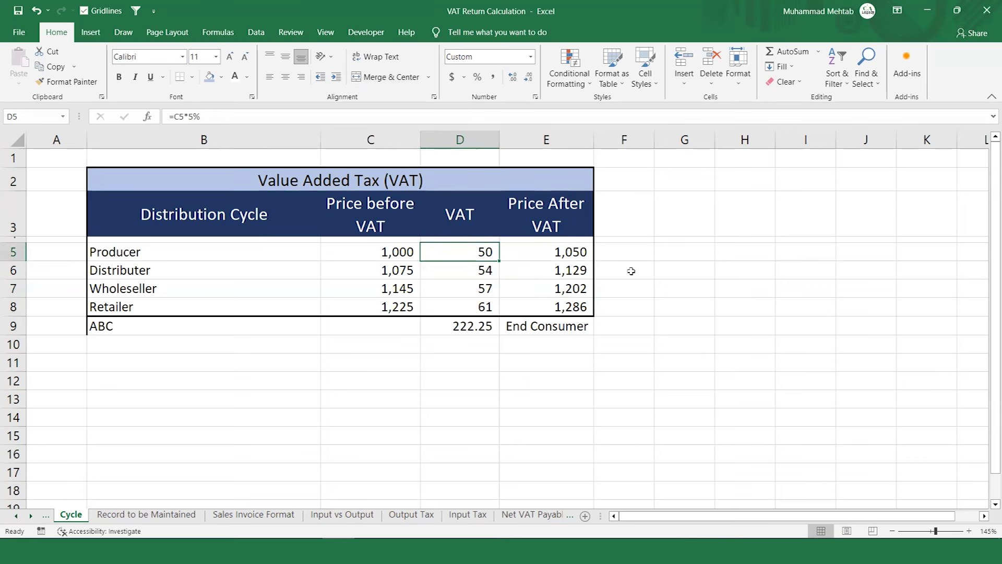
key("Left")
key("Right")
key("Down")
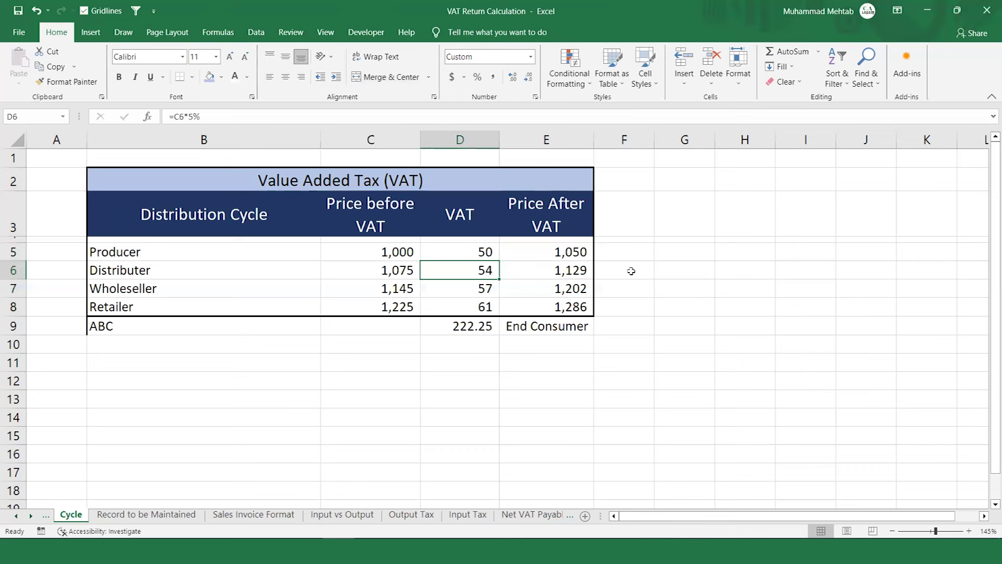
key("Down")
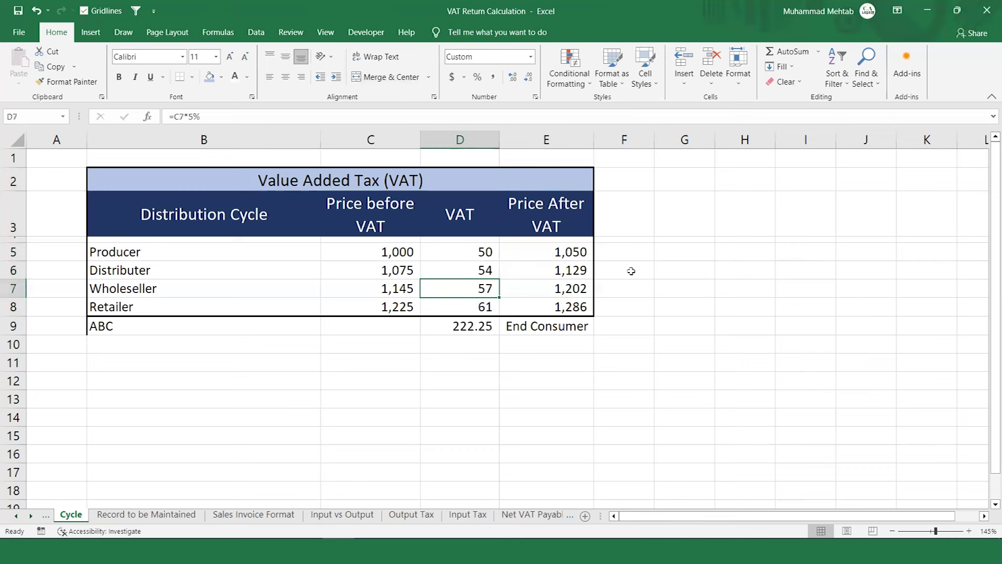
key("Down")
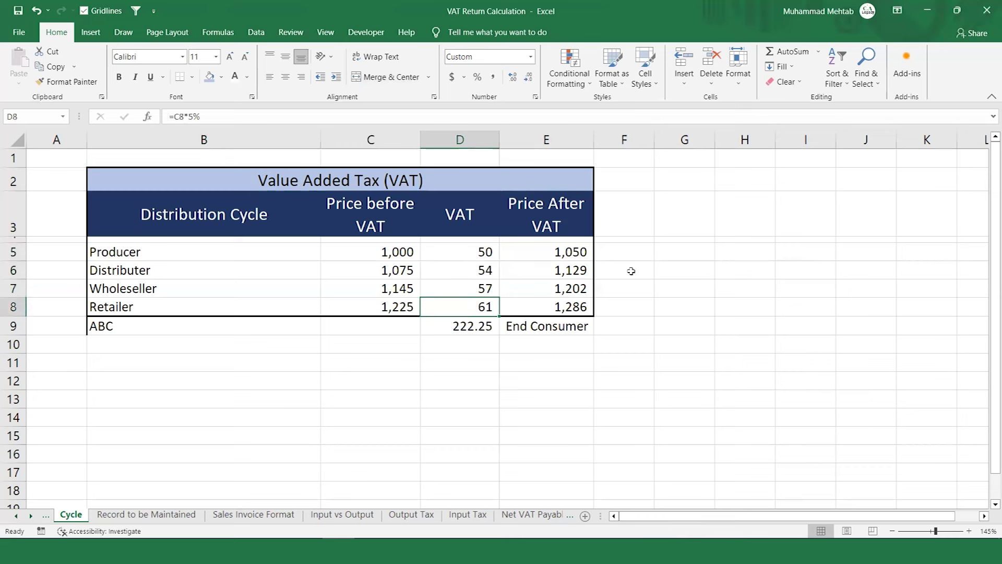
key("Down")
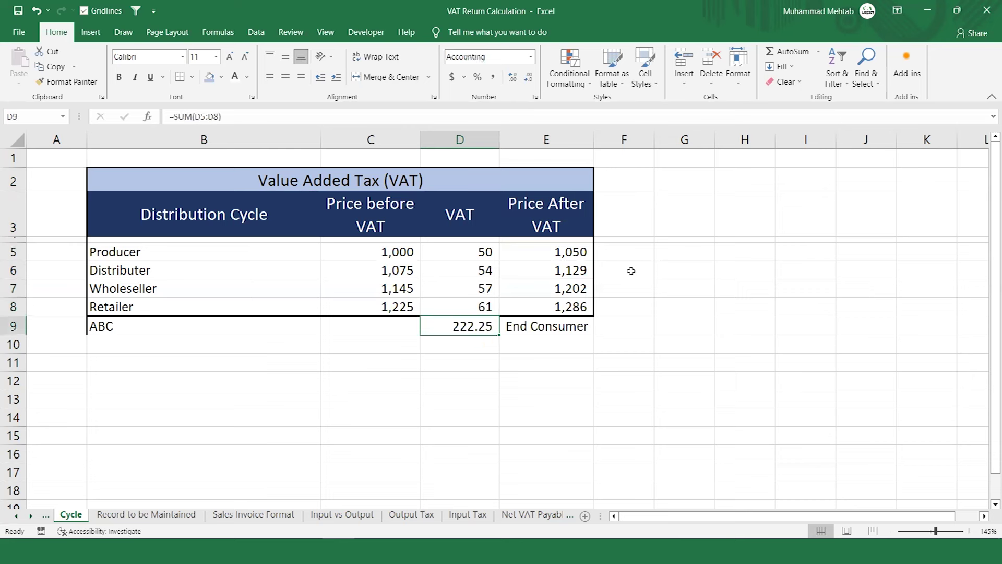
Enter the formula =D5 in cell G5 to show the Producer's net VAT beside the table
key("Right")
key("Right")
key("Right")
key("Up")
key("Up")
key("Up")
key("Up")
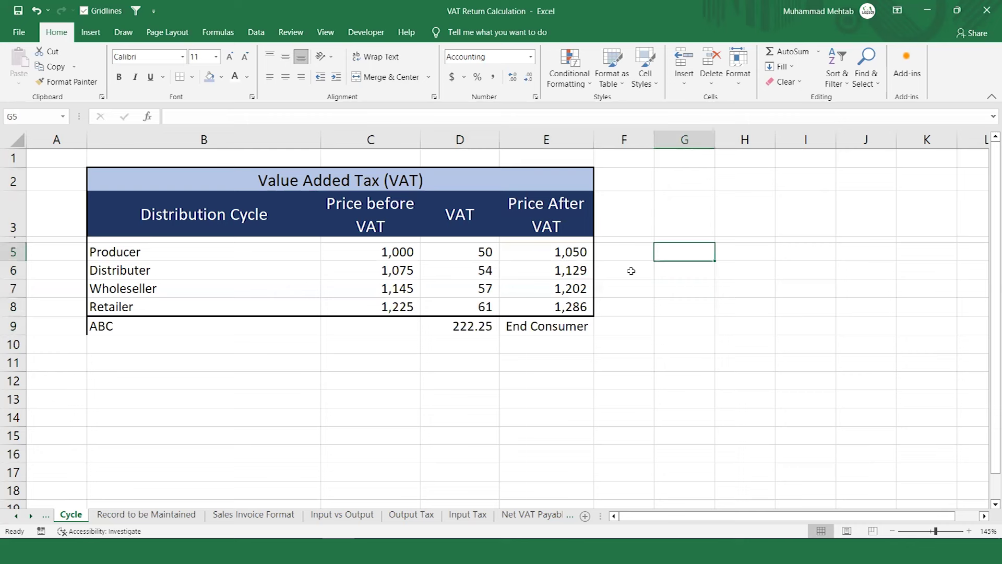
type("=")
key("Left")
key("Left")
key("Left")
key("Left")
key("Right")
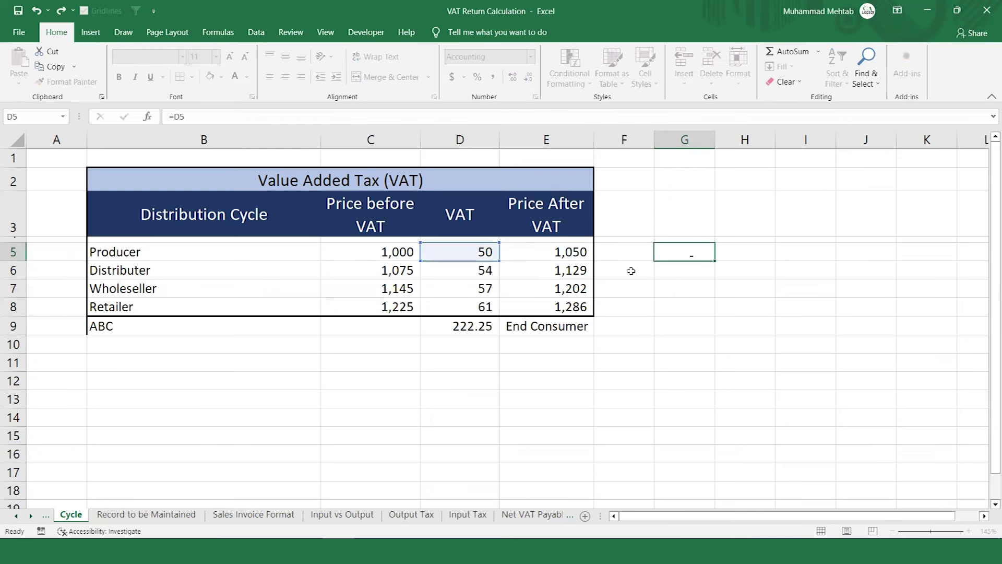
key("Return")
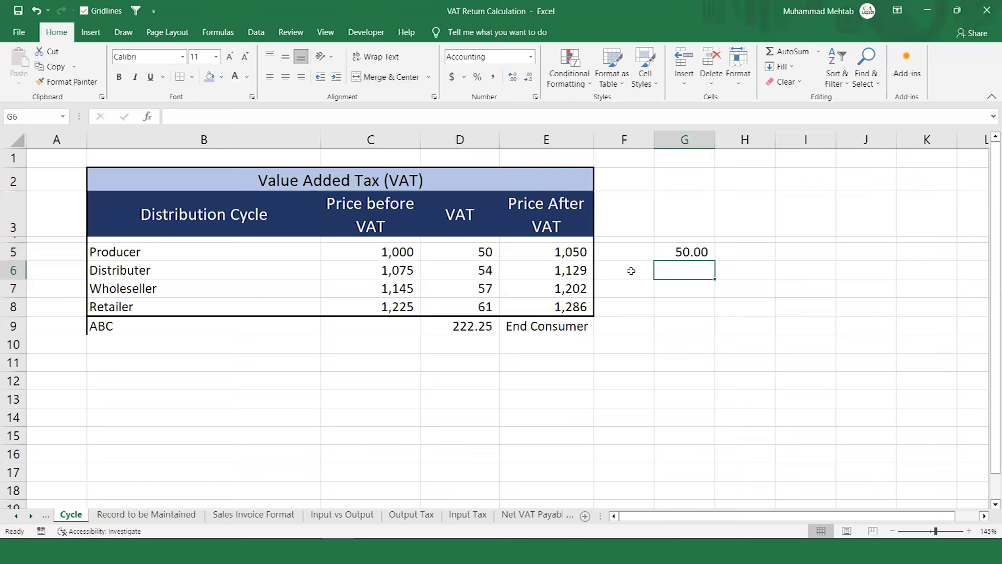
Calculate the Distributer's net VAT in cell G6 with the formula =D6-D5
type("=")
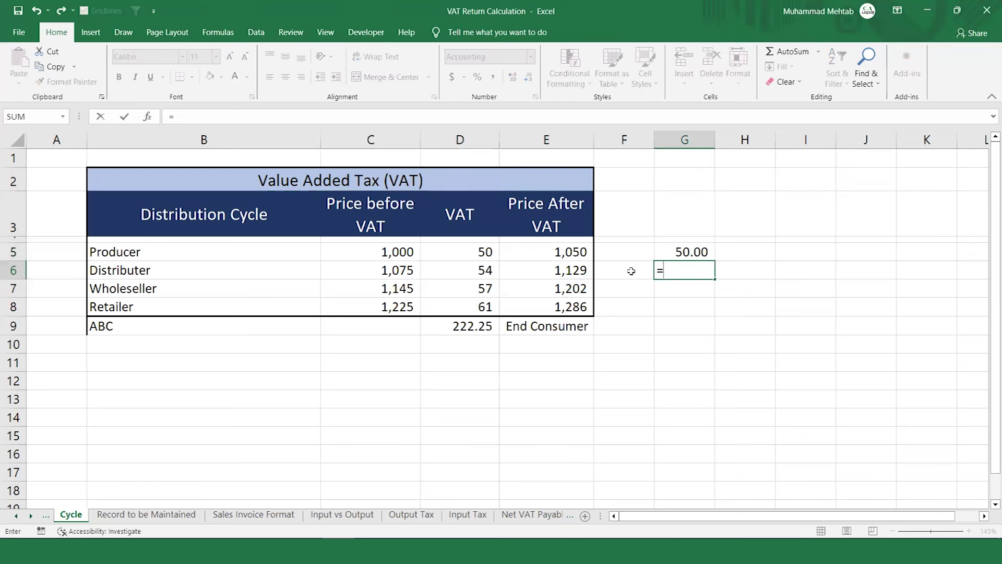
key("Left")
key("Left")
key("Left")
type("=")
key("BackSpace")
type("-")
key("Up")
key("Left")
key("Left")
key("Left")
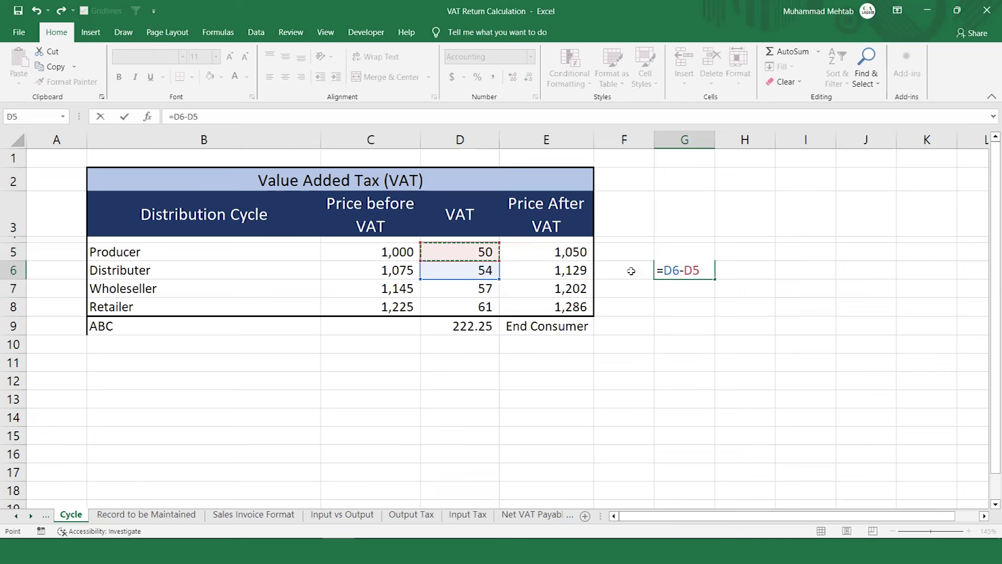
key("Return")
Calculate the Wholeseller's net VAT in cell G7 by subtracting the Distributer's VAT in D6 from D7
type("=")
key("Left")
key("Left")
key("Left")
type("-")
key("Left")
key("Left")
key("Left")
key("Up")
key("Return")
Calculate the Retailer's net VAT in cell G8 with the formula =D8-D7
type("=")
key("Left")
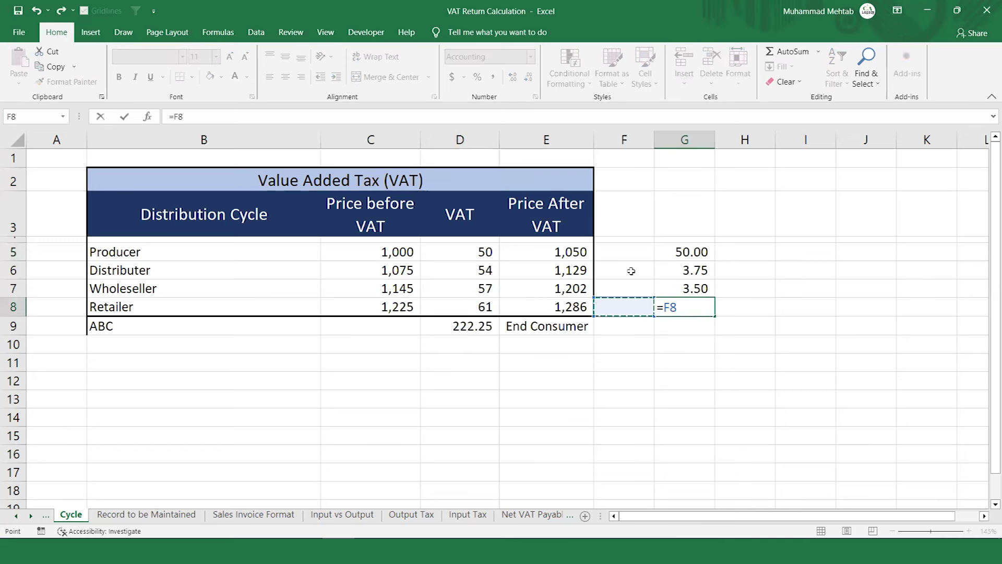
key("Left")
key("Left")
type("-")
key("Up")
key("Left")
key("Return")
Select the net VAT cells G5 to G8 and check their combined sum
key("Up")
key("Up")
key("Up")
key("Up")
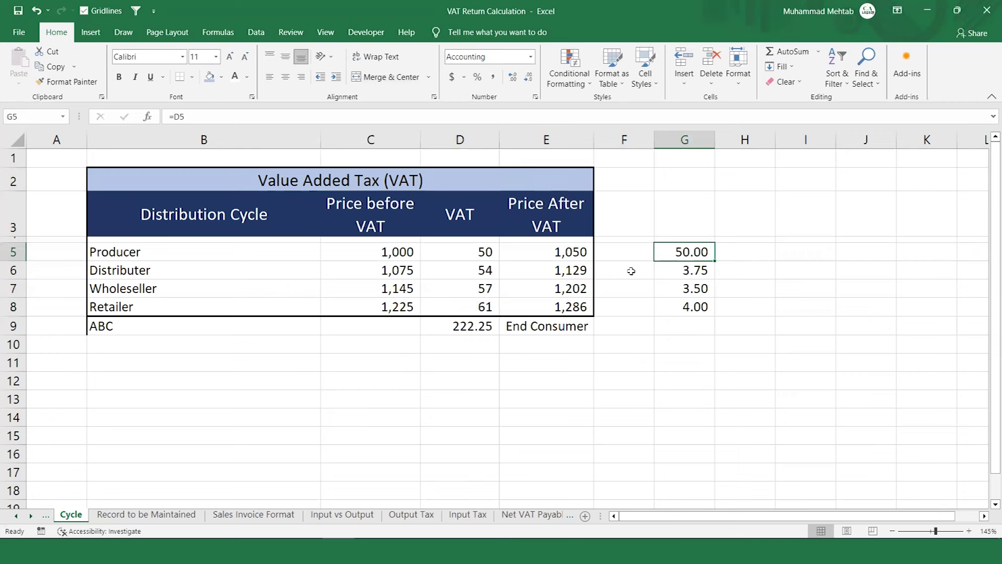
key("shift+Down")
key("shift+Down")
key("shift+Down")
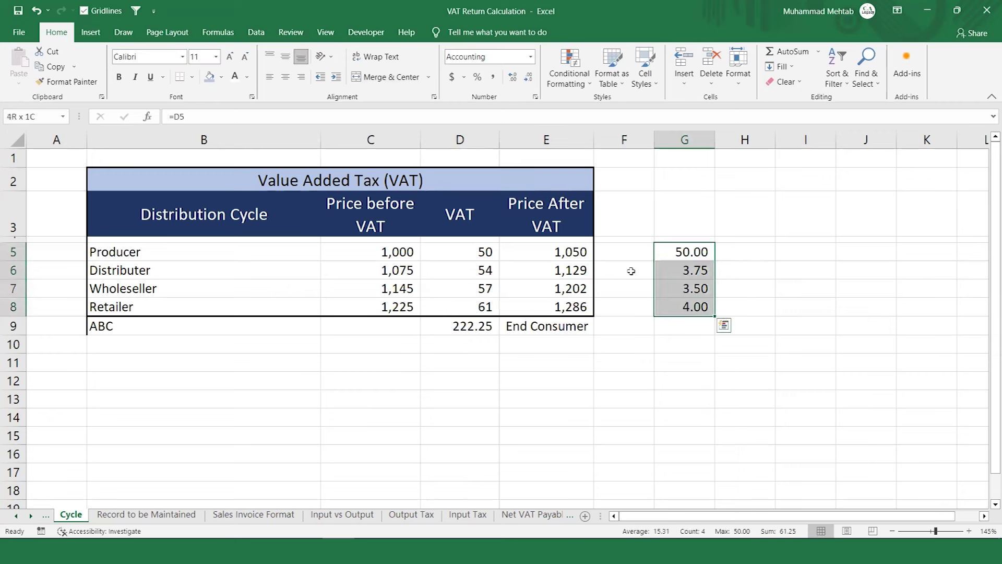
Compare the stages and their net VAT in column G with the VAT total in cell D9
key("Left")
key("Left")
key("Left")
key("Left")
key("Left")
key("Down")
key("Down")
key("Down")
key("Right")
key("Right")
key("Right")
key("Right")
key("Right")
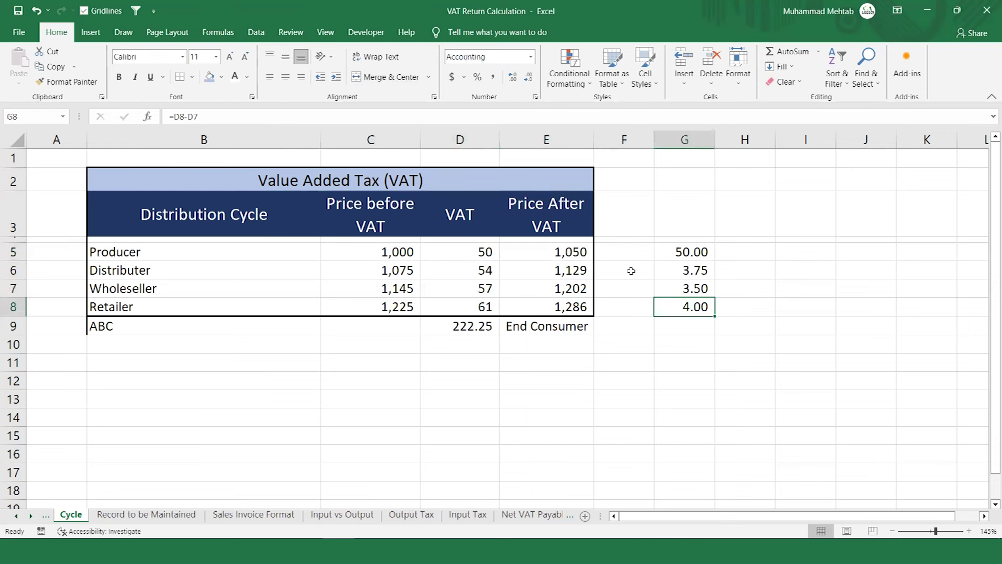
key("Up")
key("Up")
key("Up")
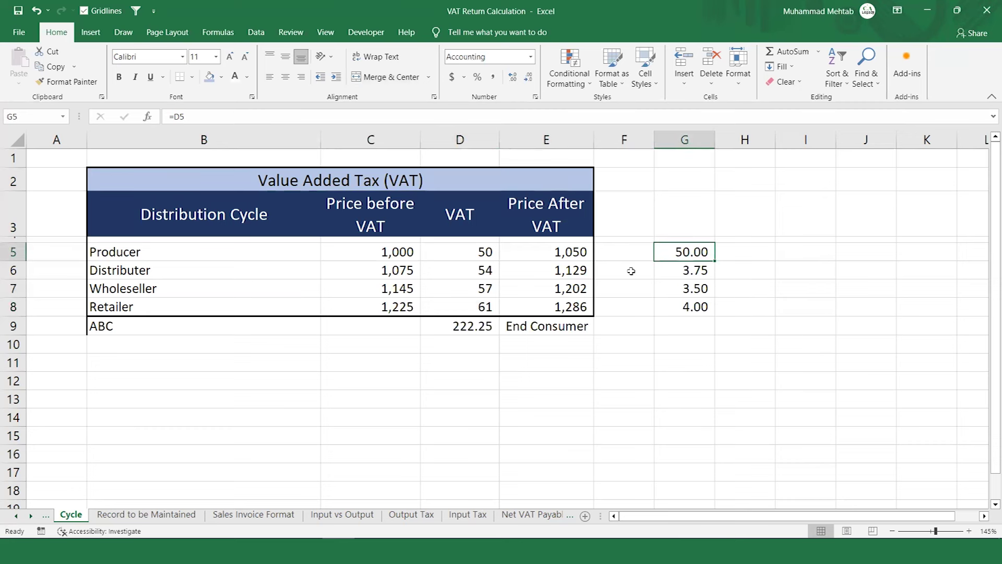
left_click(479, 327)
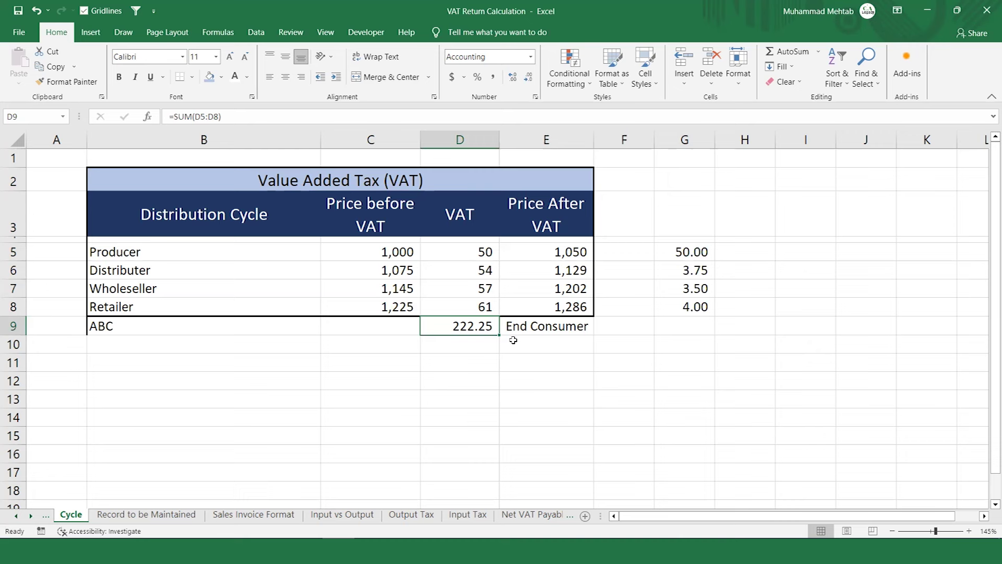
Open the Record to be Maintained sheet and view the list of mandatory records enlarged
key("ctrl+Page_Down")
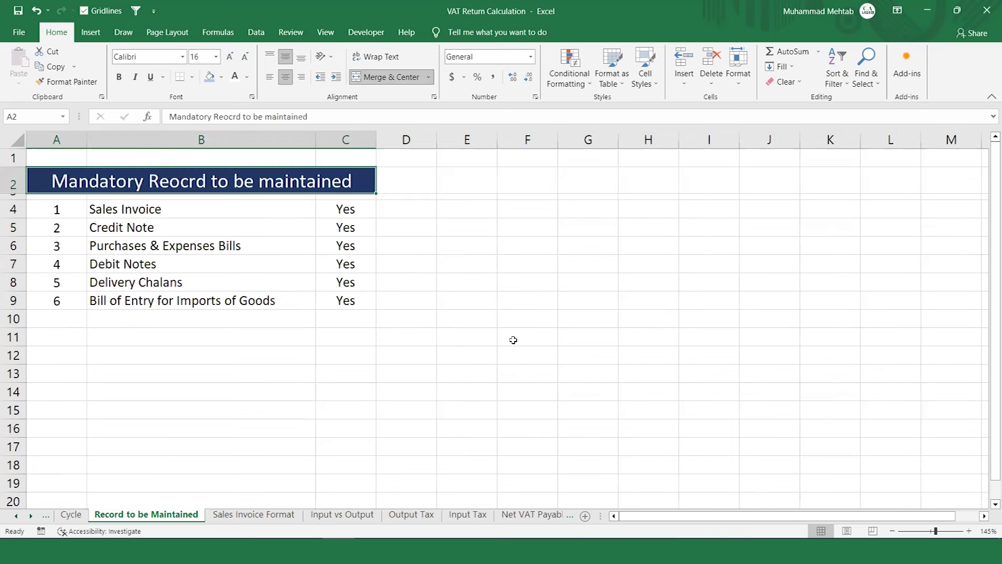
scroll(513, 340, "up", 1)
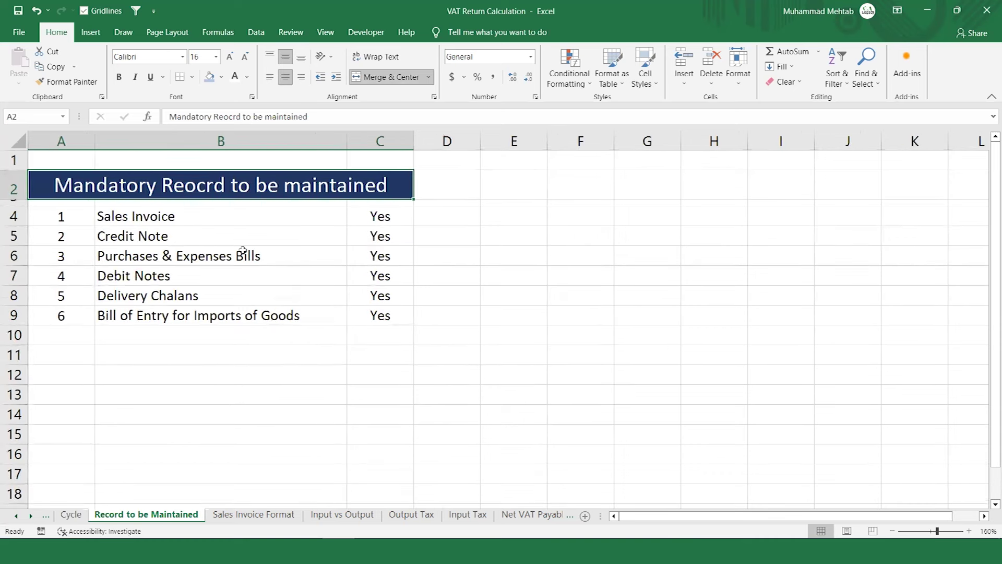
Review the Sales Invoice, Credit Note and Purchases & Expenses Bills records with their requirement marks in column C
left_click(188, 216)
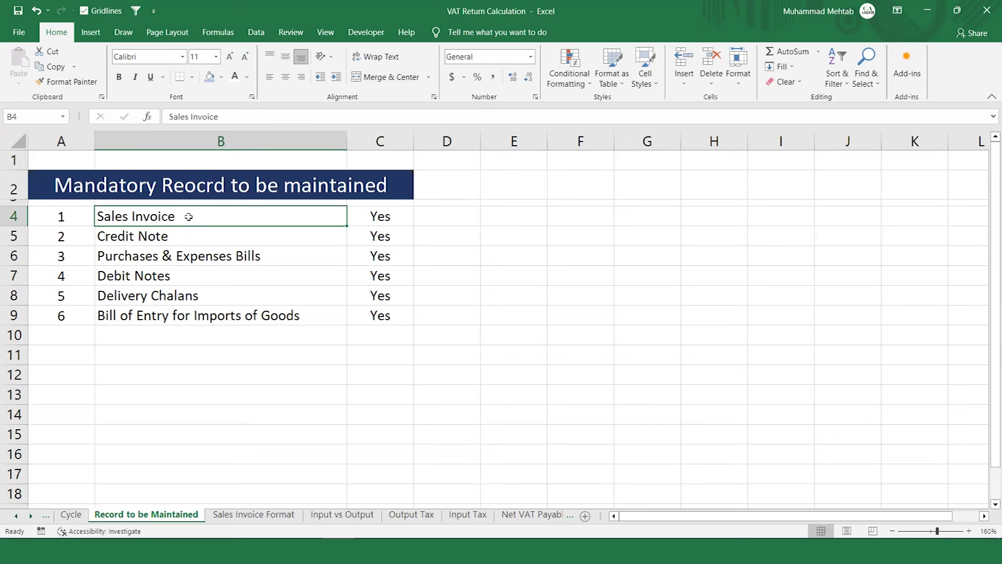
key("Right")
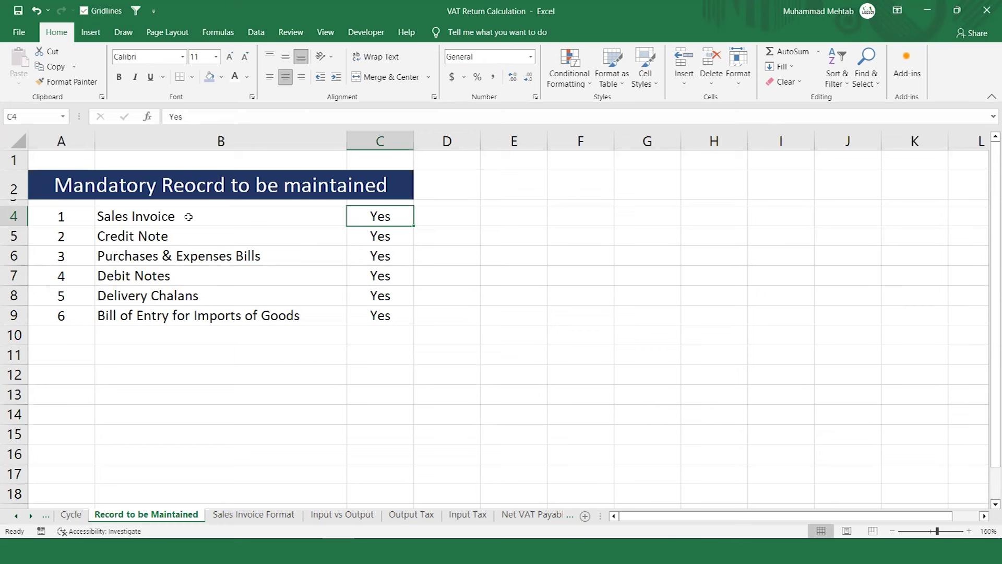
key("Left")
key("Down")
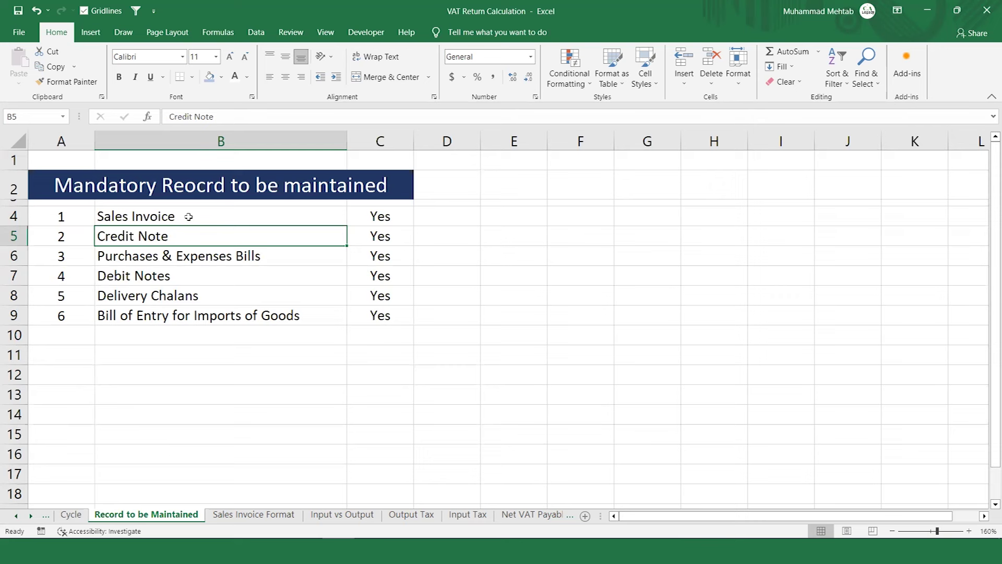
key("Right")
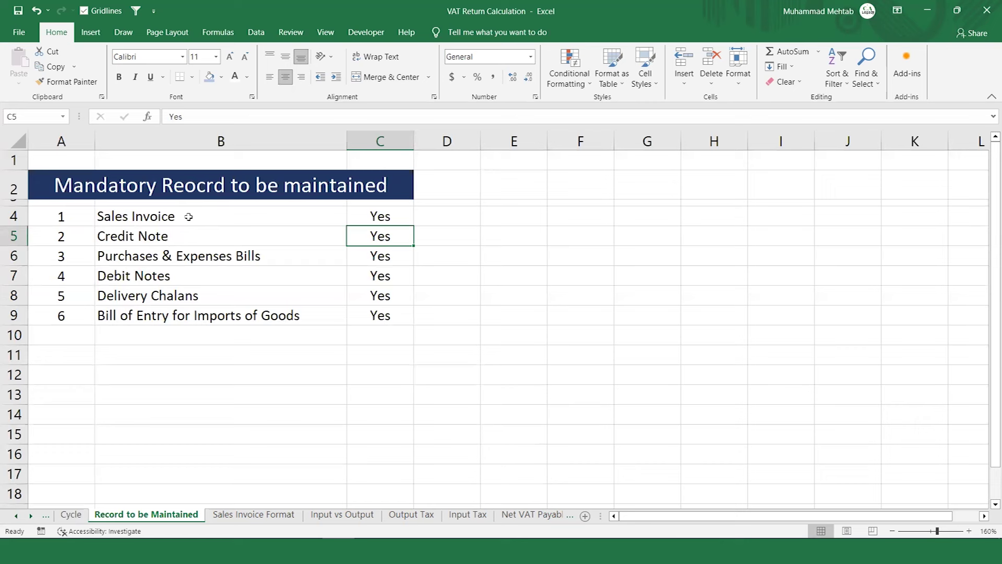
key("Left")
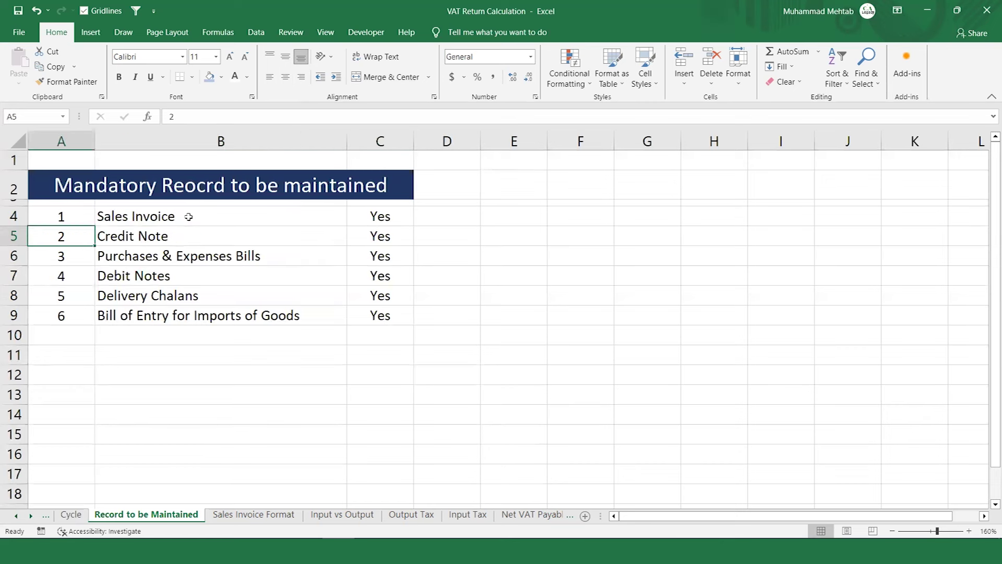
key("Down")
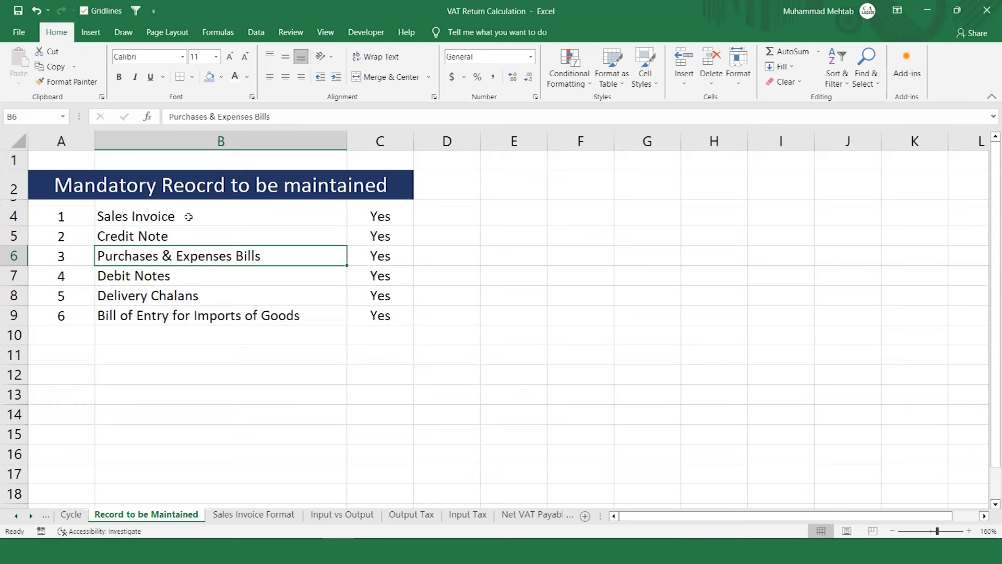
key("Right")
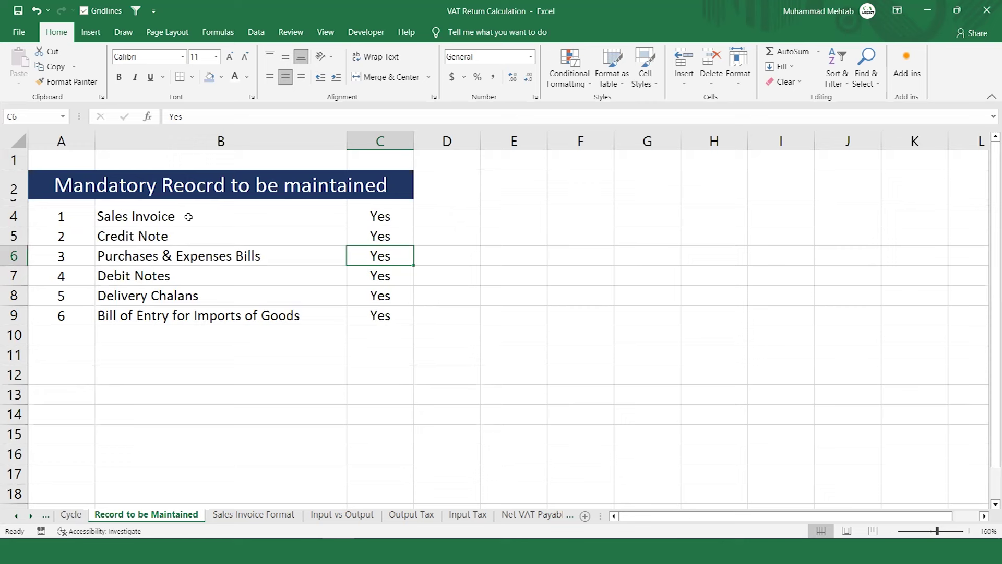
key("Left")
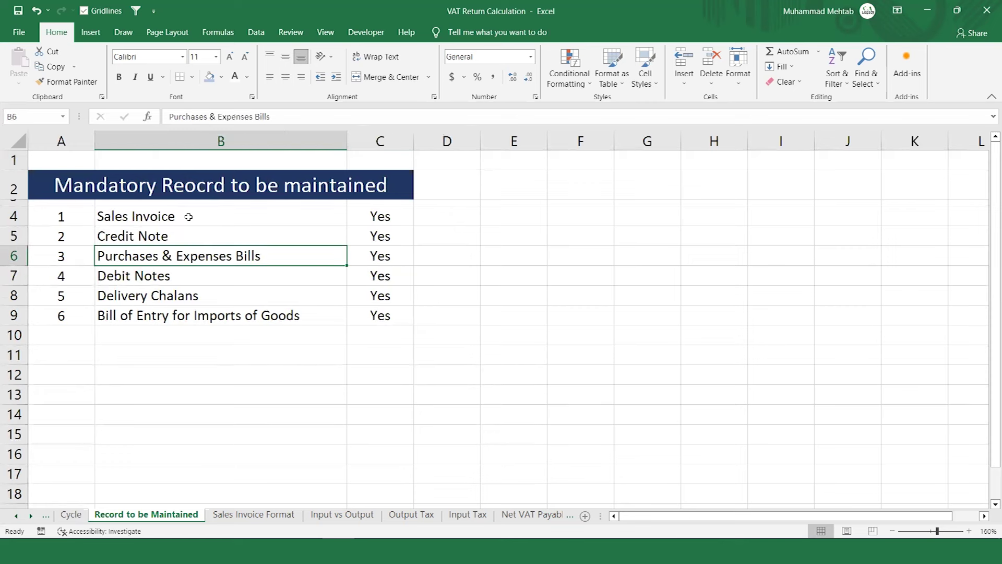
Review the Debit Notes, Delivery Chalans and Bill of Entry for Imports of Goods records in rows 7 to 9
key("Down")
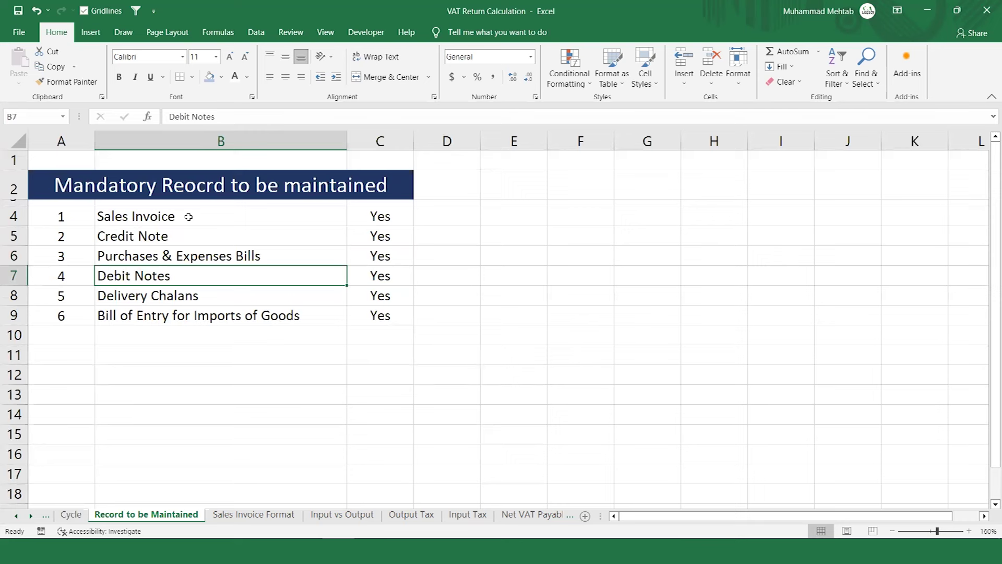
key("Up")
key("Up")
key("Up")
key("Down")
key("Down")
key("Down")
key("Down")
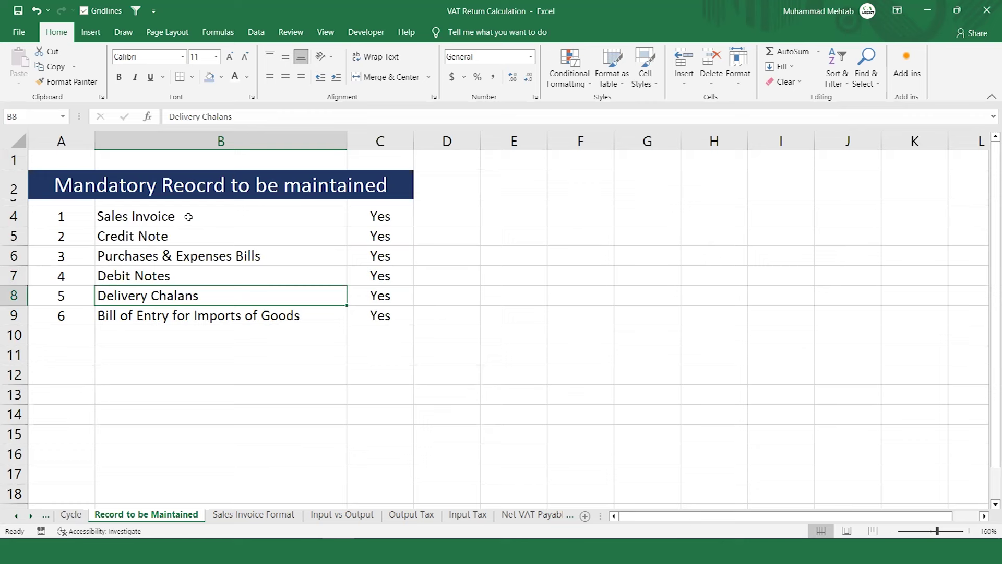
key("Right")
key("Left")
key("Down")
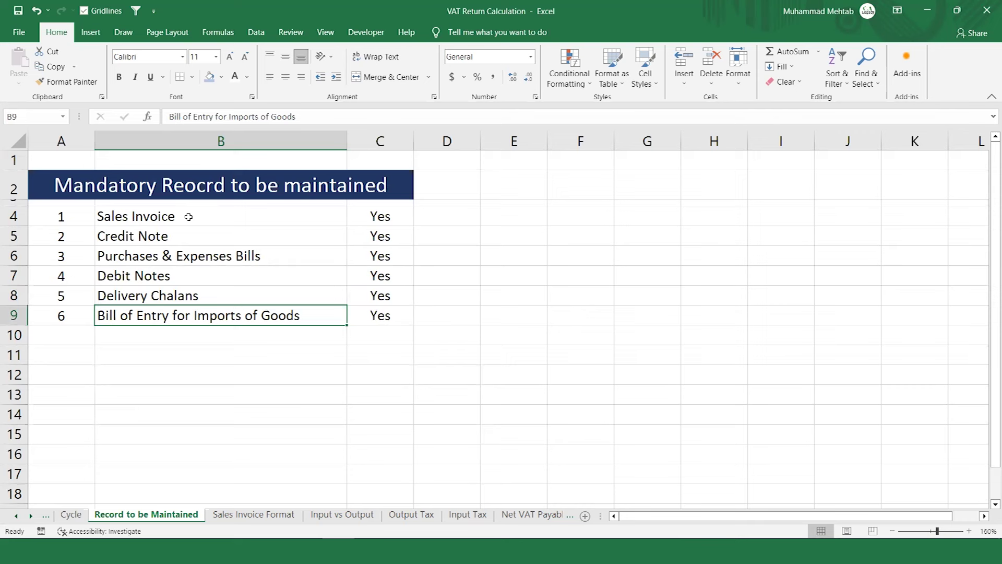
key("Right")
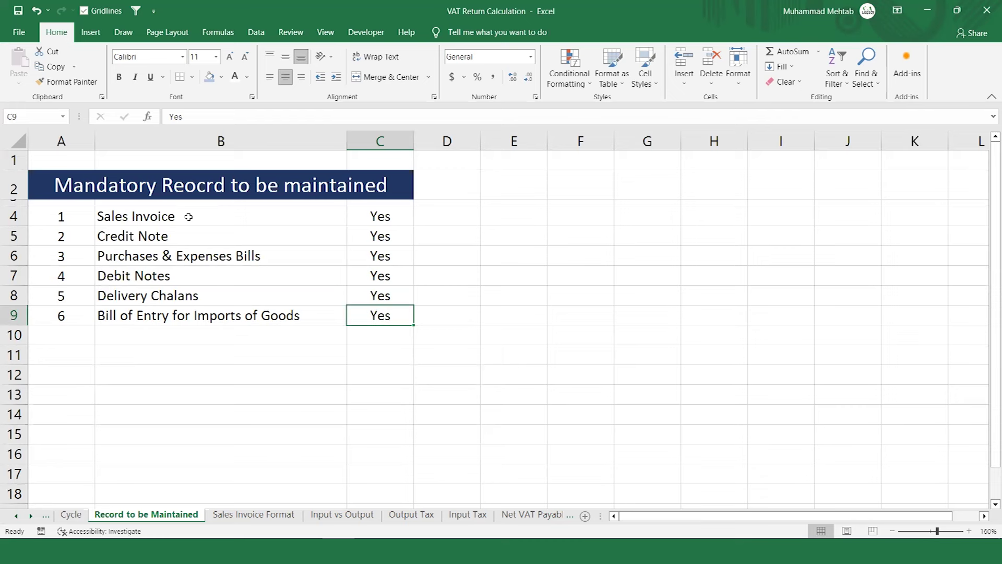
Open the Sales Invoice Format sheet and compare its title requirement with the sample sales tax invoice image in the photo viewer
key("ctrl+Page_Down")
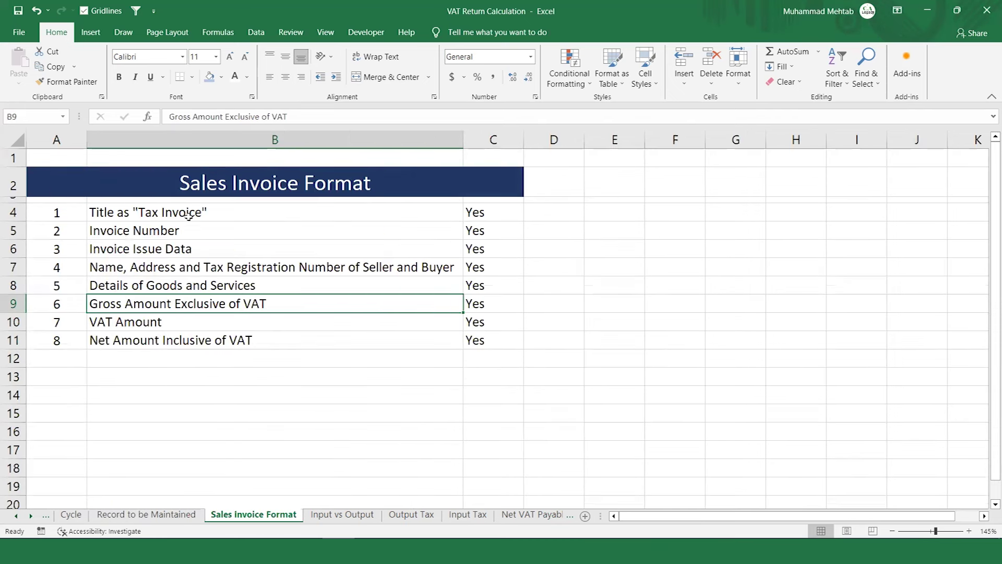
key("Up")
key("Up")
key("Up")
key("Up")
key("Up")
key("Up")
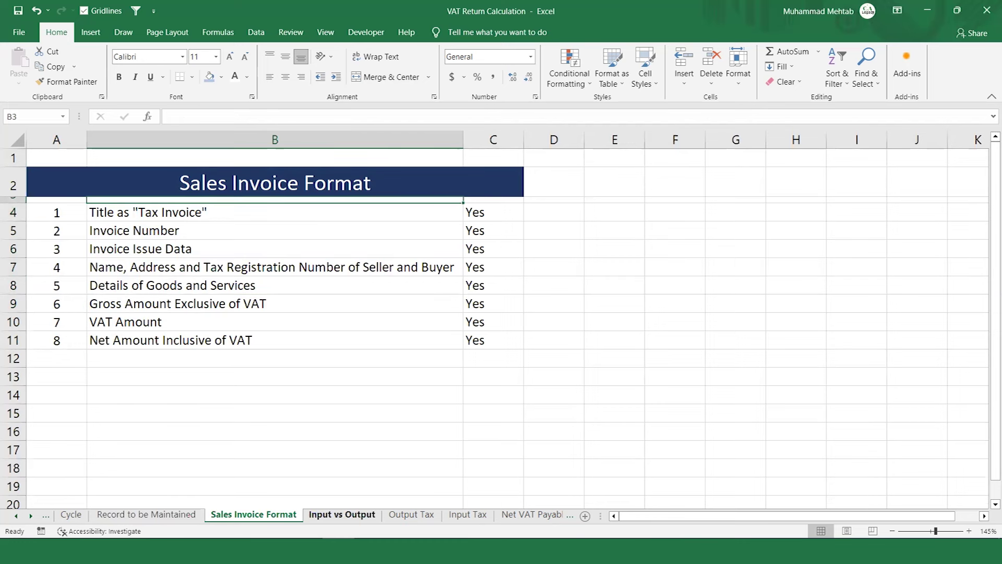
key("alt+Tab")
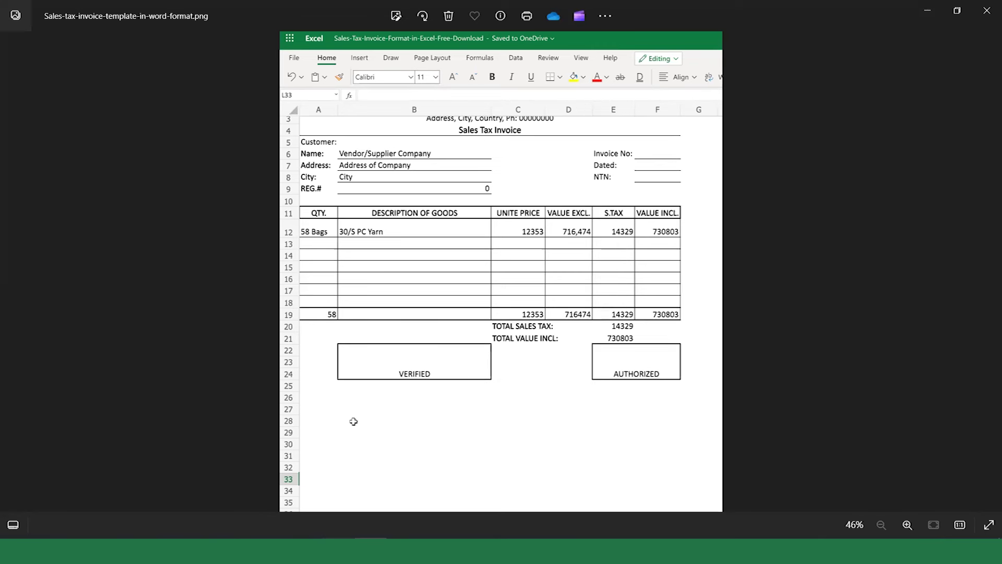
key("alt+Tab")
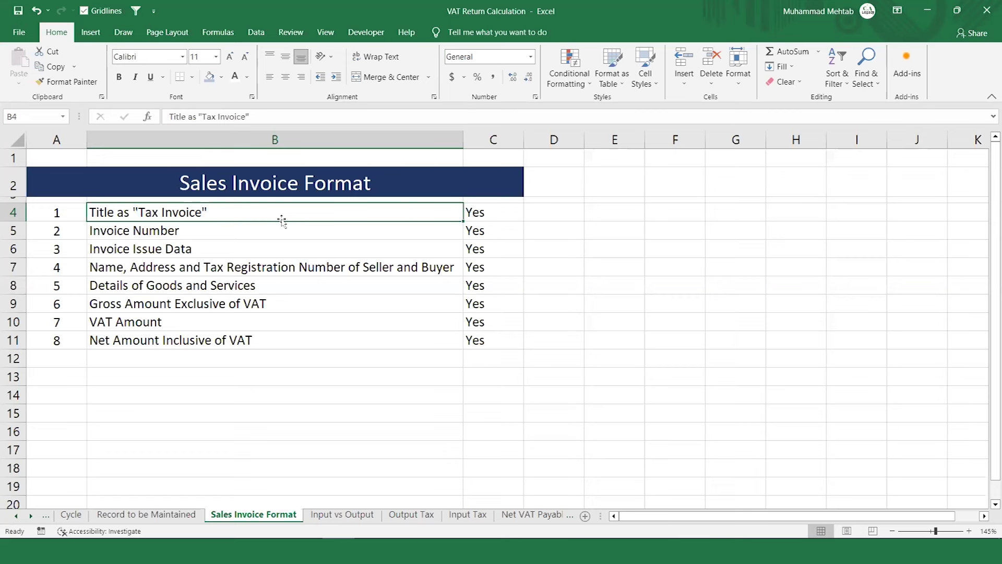
Extend the invoice issue item in cell B6 to read "Invoice Issue Data & Due Date"
key("Down")
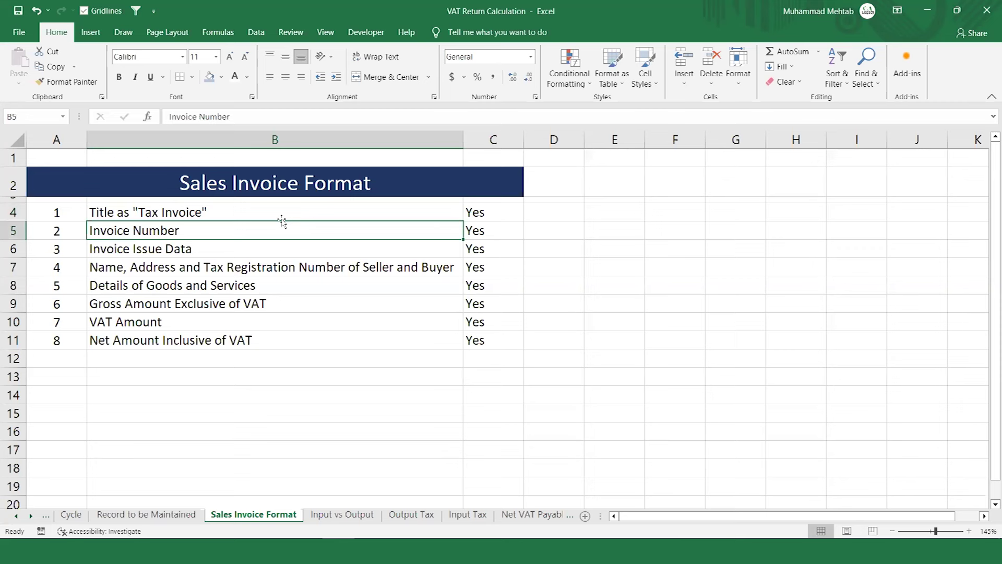
key("Down")
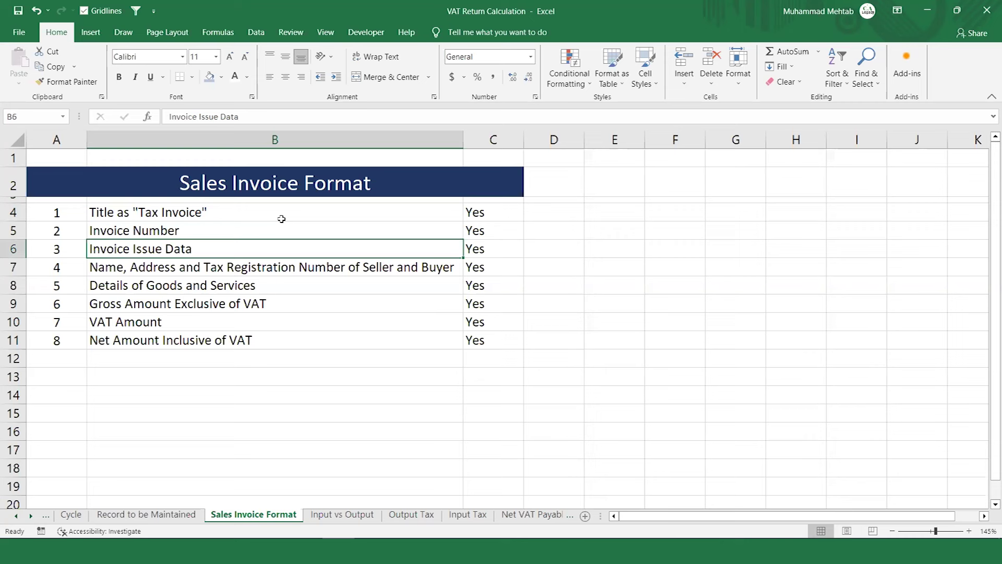
key("F2")
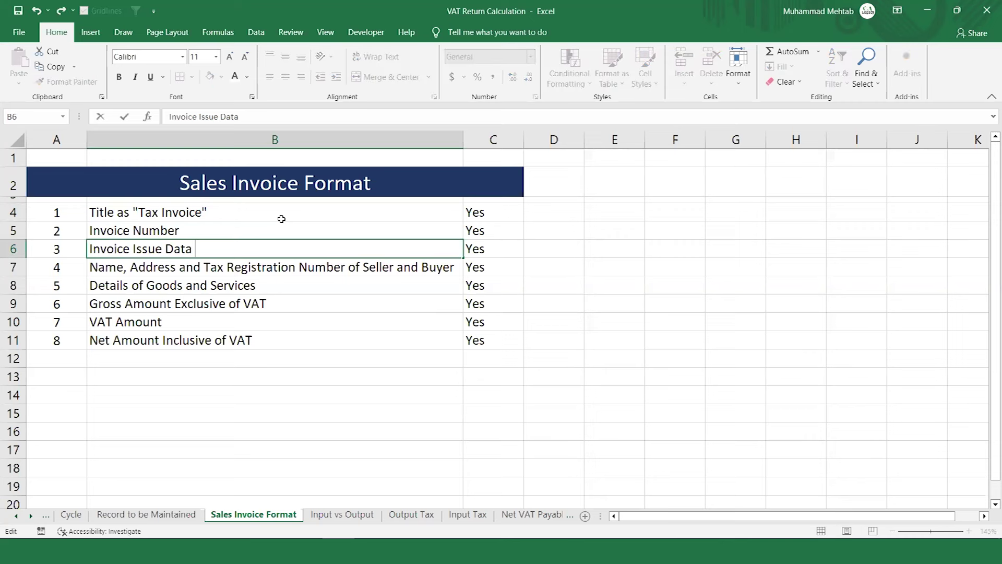
type("& Due Date")
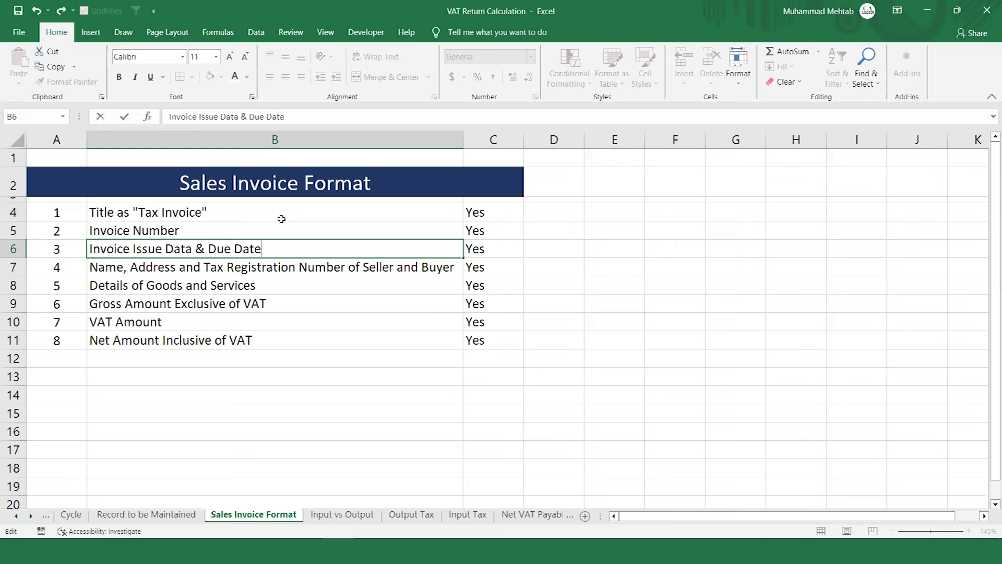
key("Return")
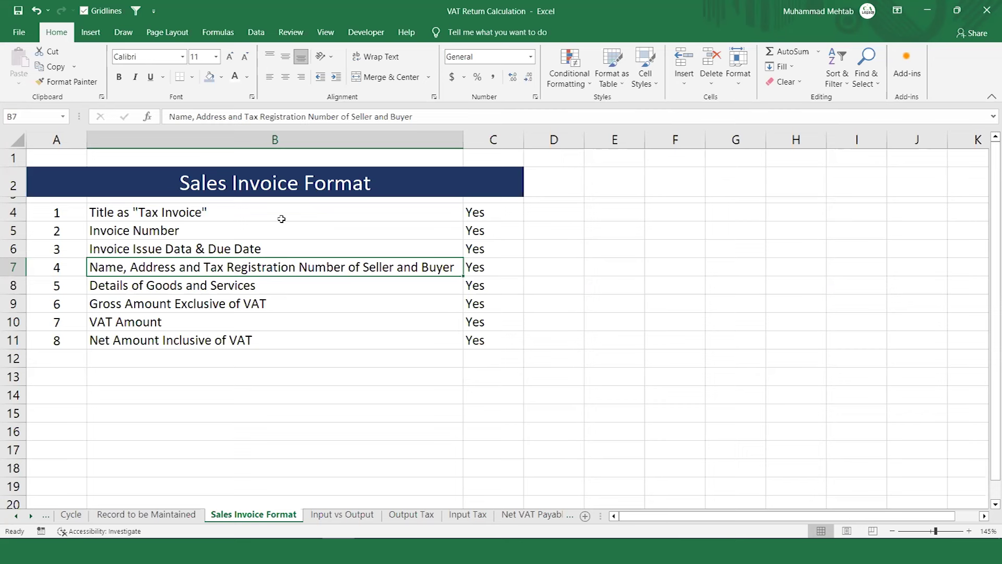
Review the goods and services item and the gross, VAT and net amount items in rows 8 to 11
key("Down")
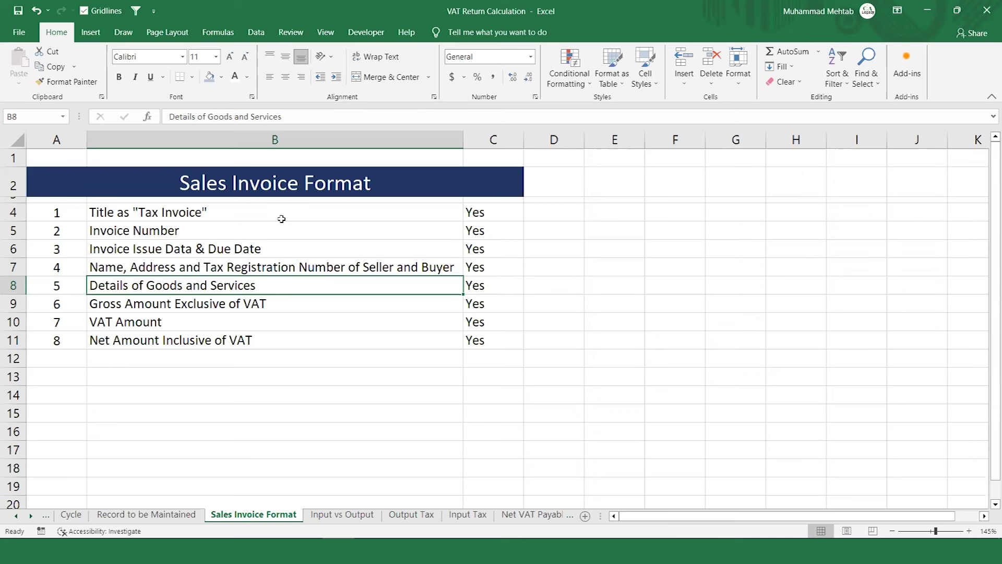
key("Down")
key("shift+Down")
key("shift+Down")
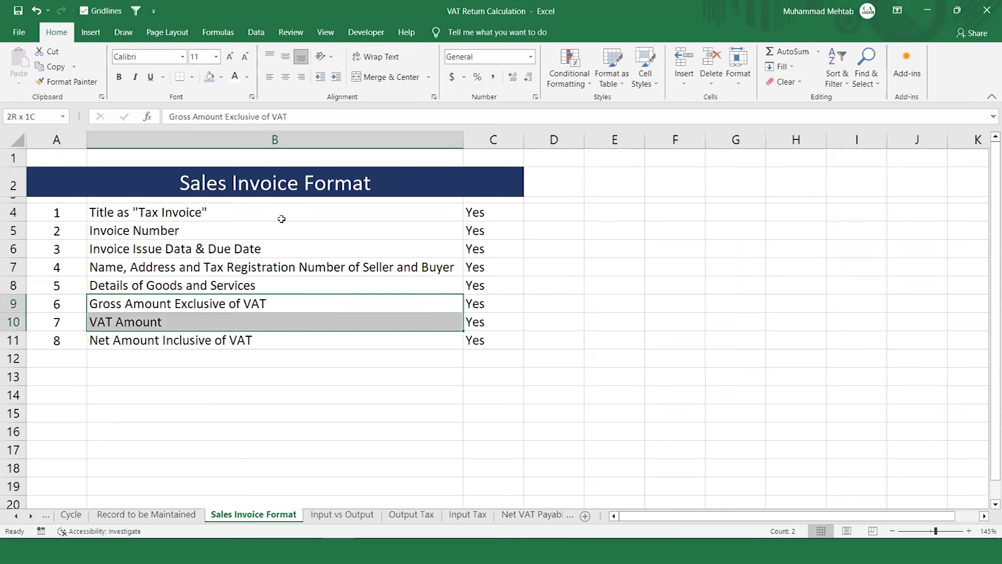
key("shift+Right")
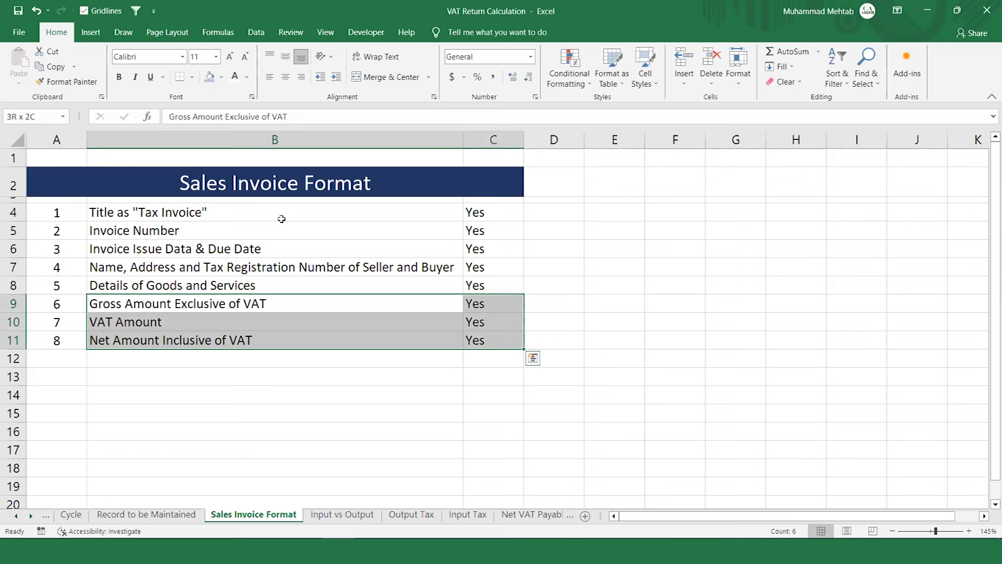
key("Left")
key("Right")
key("shift+Right")
key("shift+Down")
key("shift+Down")
key("Left")
key("Right")
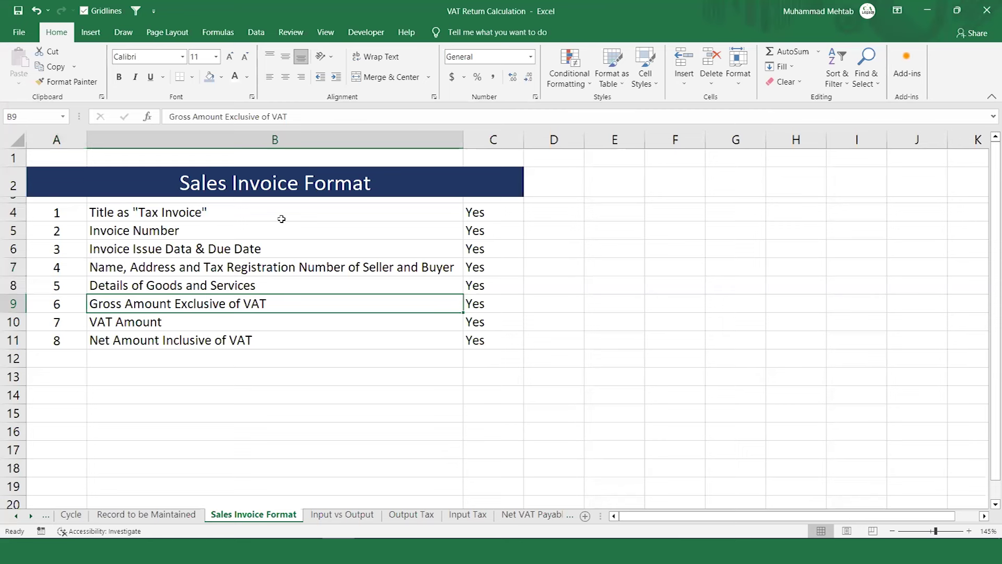
Check the requirement marks of the three amount items and select cells C9 to C11
key("Right")
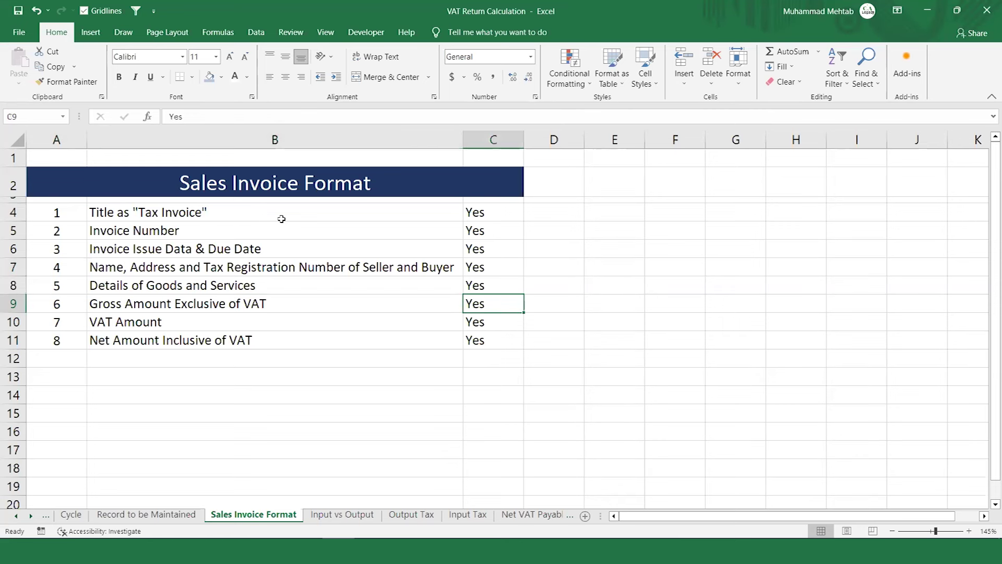
key("Down")
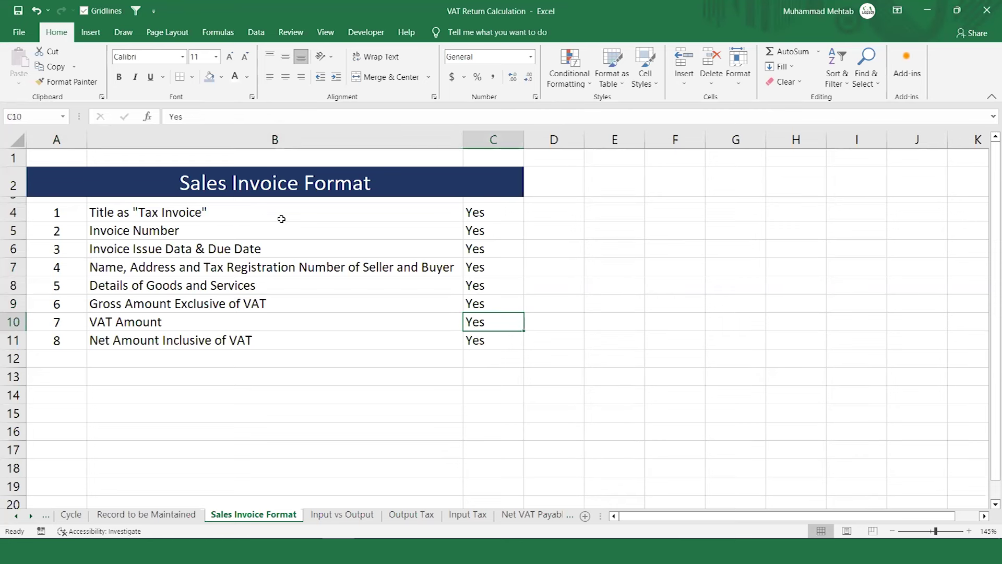
key("Down")
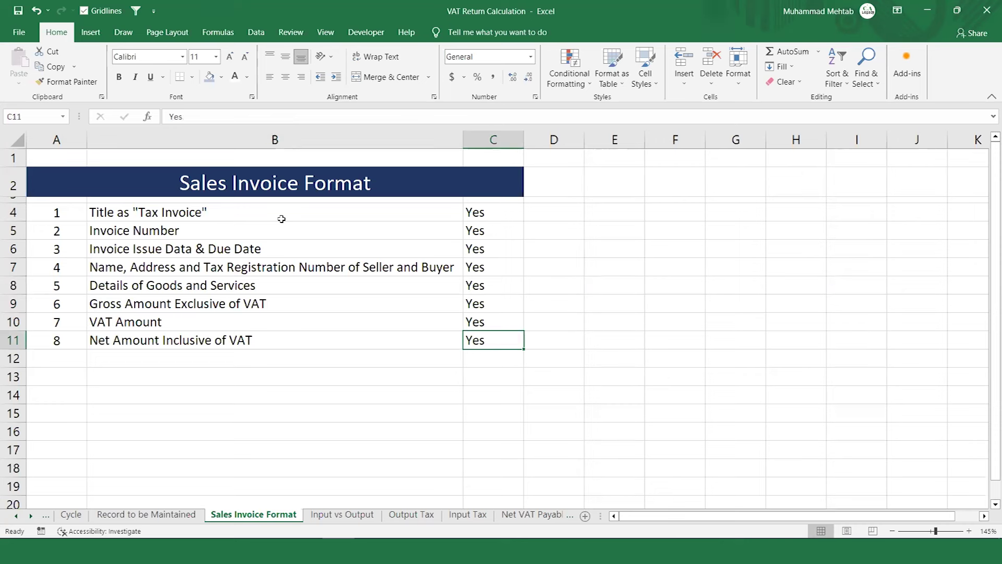
key("shift+Up")
key("shift+Up")
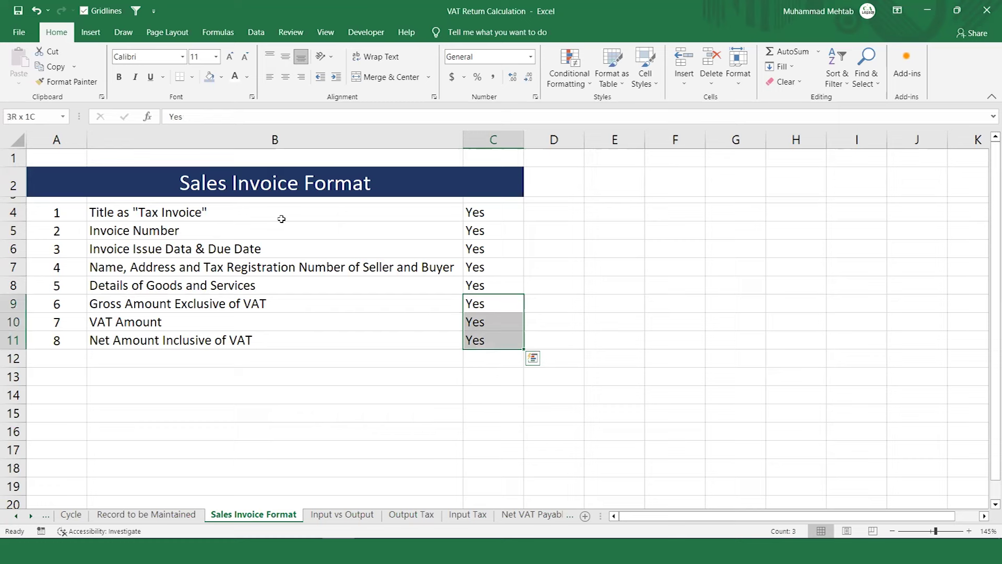
Open the Input vs Output sheet, view the sample sales tax invoice image and return to the workbook
key("ctrl+Page_Down")
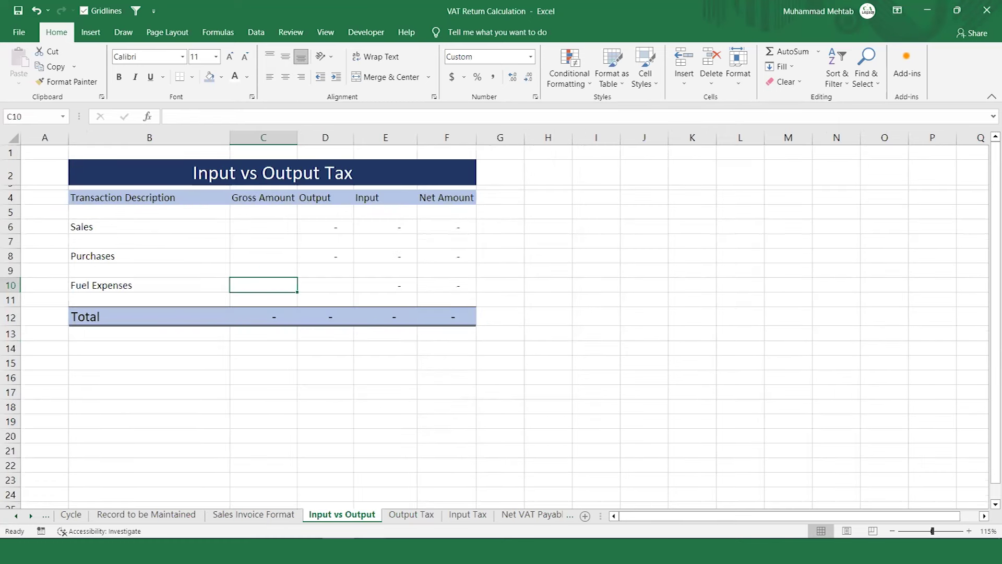
key("alt+Tab")
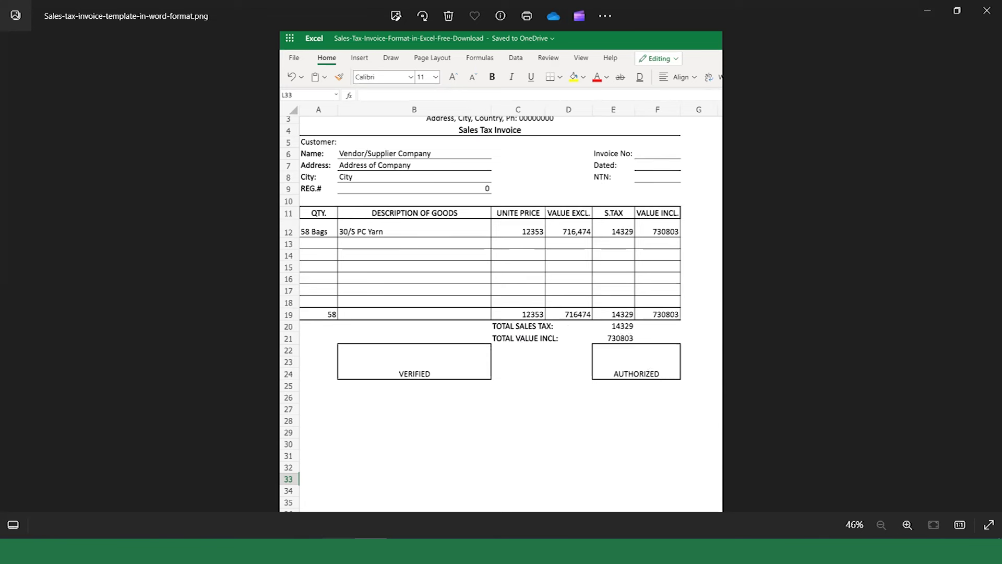
mouse_move(338, 551)
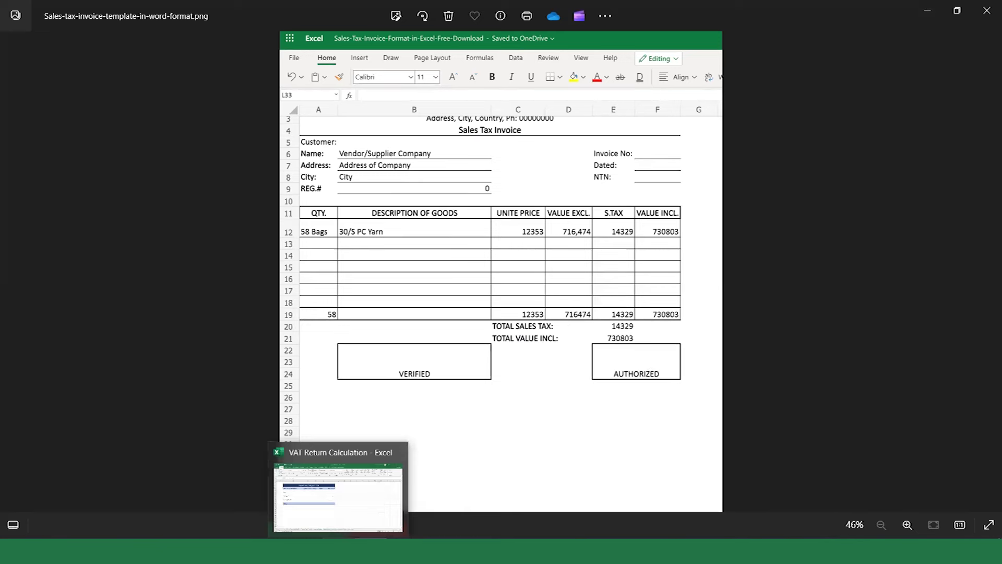
left_click(338, 550)
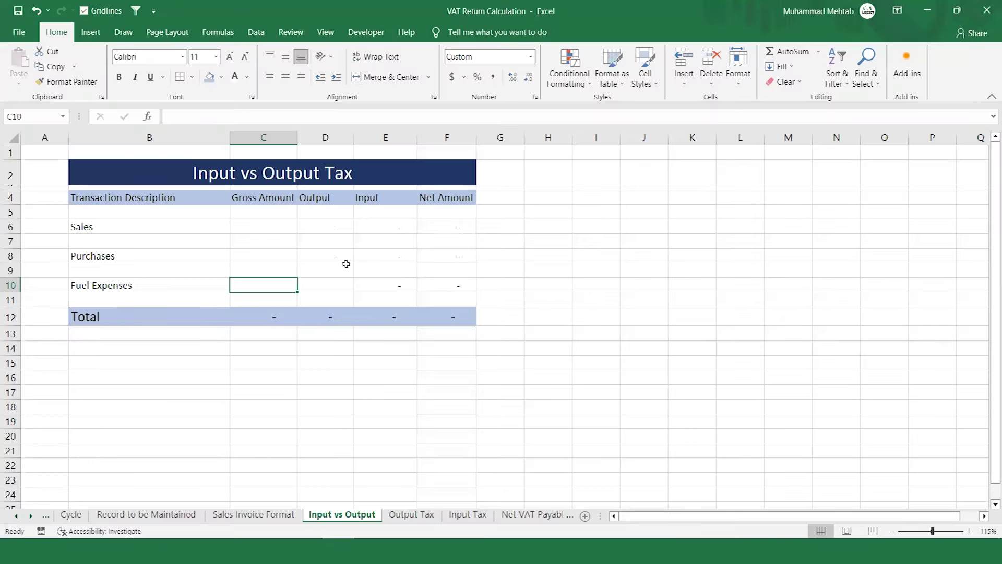
Enter 15000 as the gross amount for Sales in cell C6
key("Up")
key("Up")
key("Up")
key("Up")
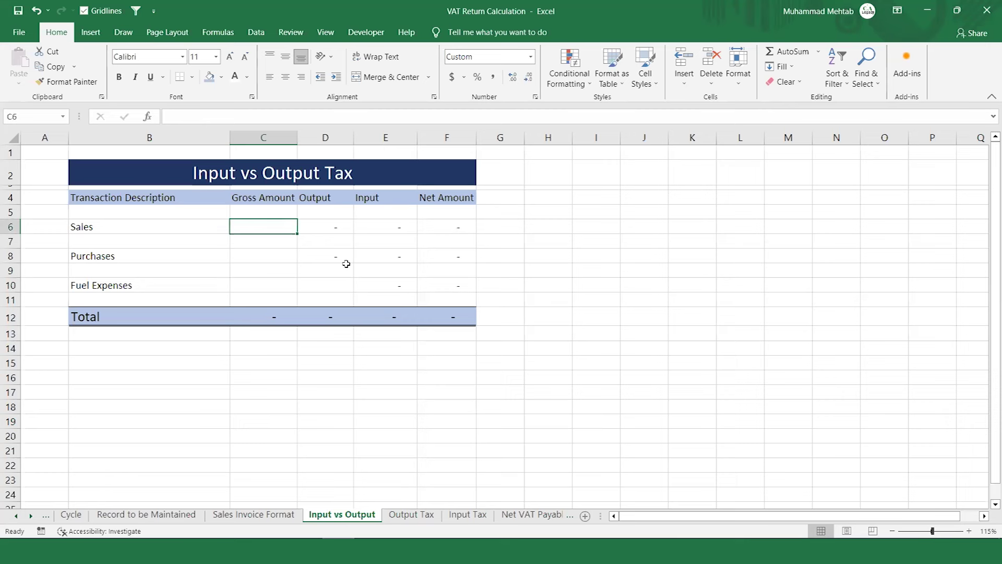
type("15000")
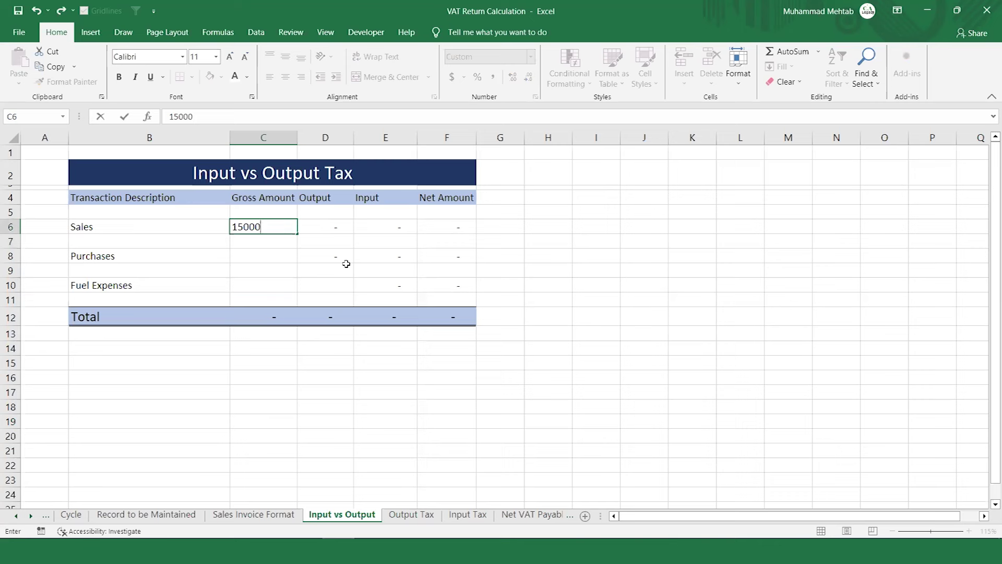
key("Return")
key("Up")
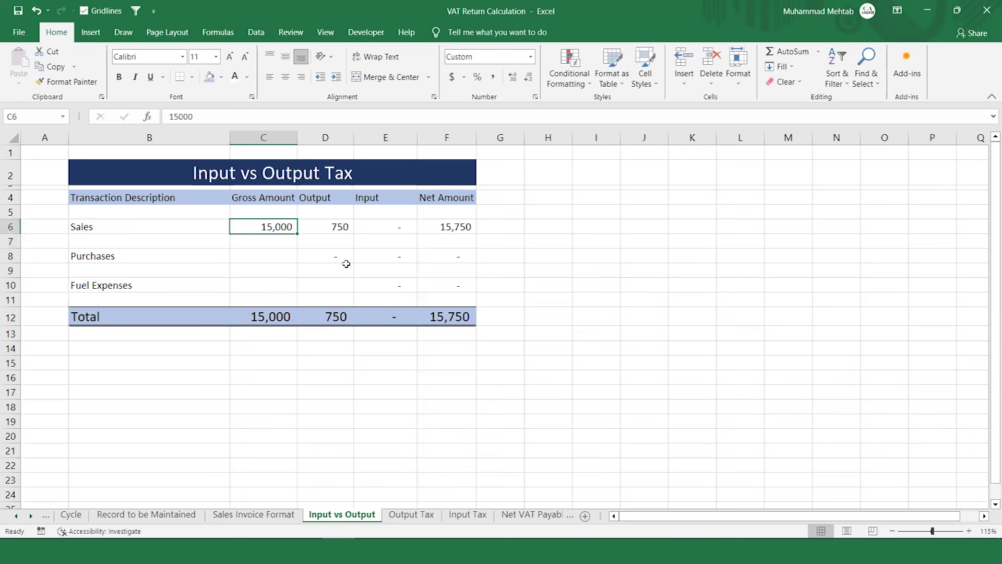
Inspect the output tax formula for Sales in cell D6 without changing it
key("Right")
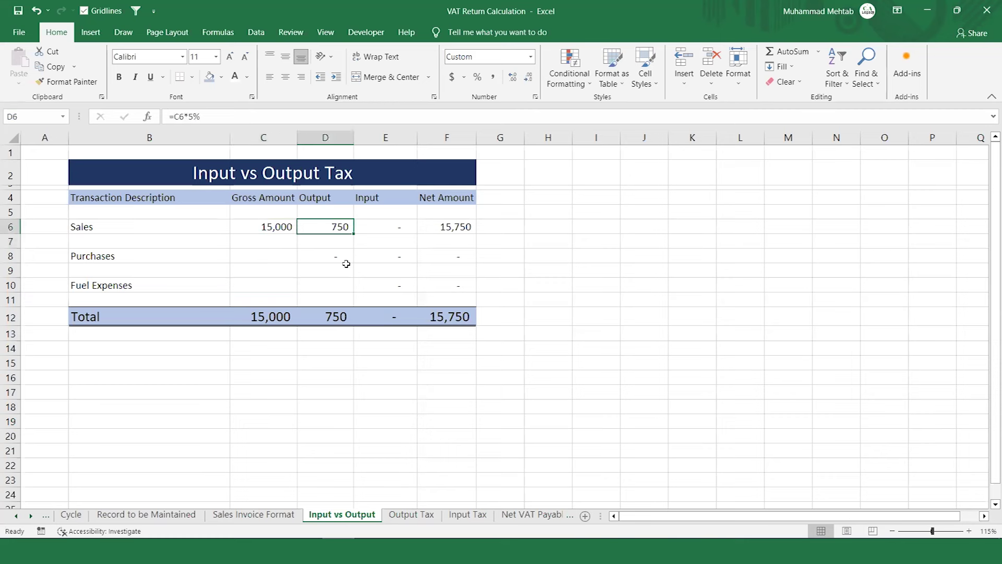
key("F2")
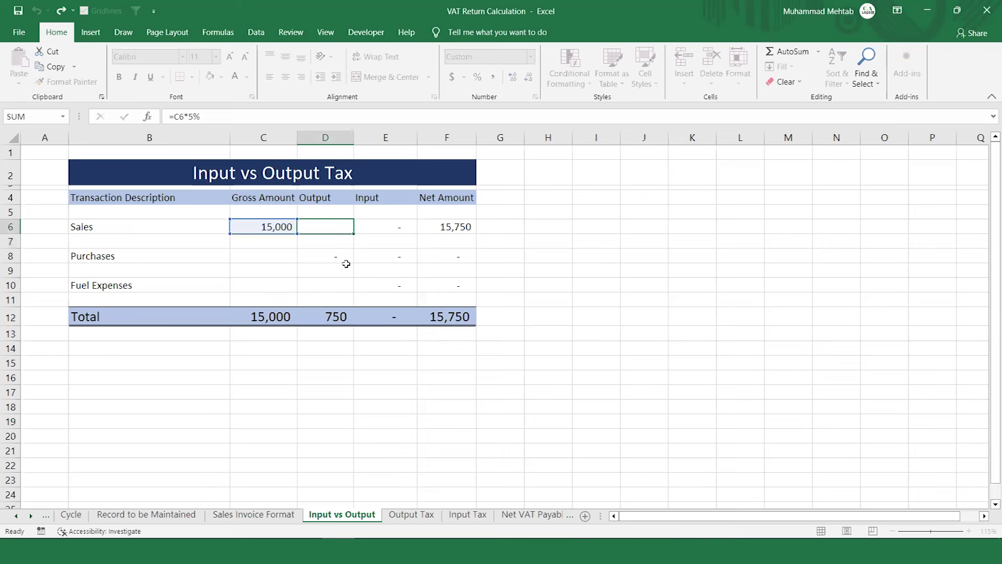
key("Escape")
key("Left")
key("Right")
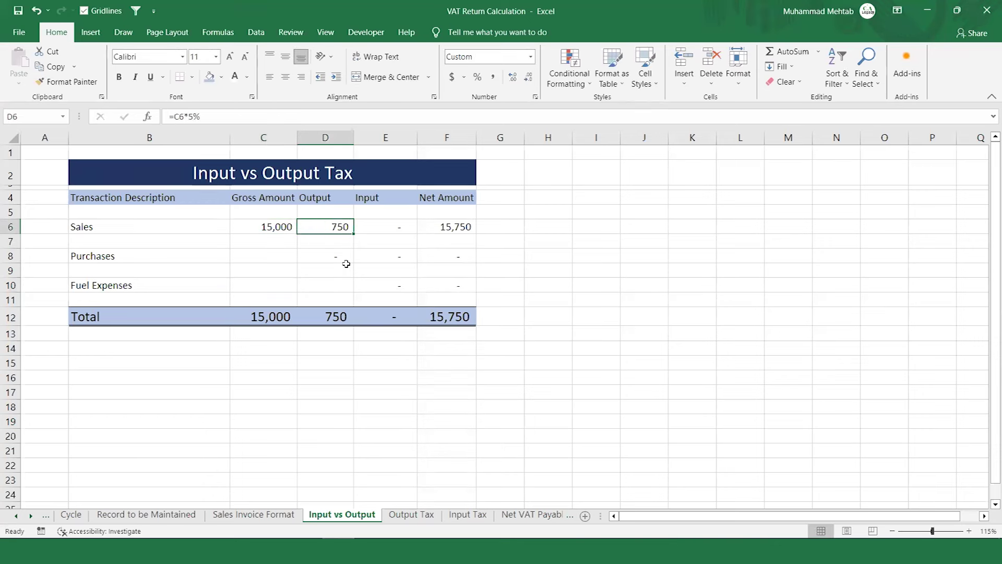
key("F2")
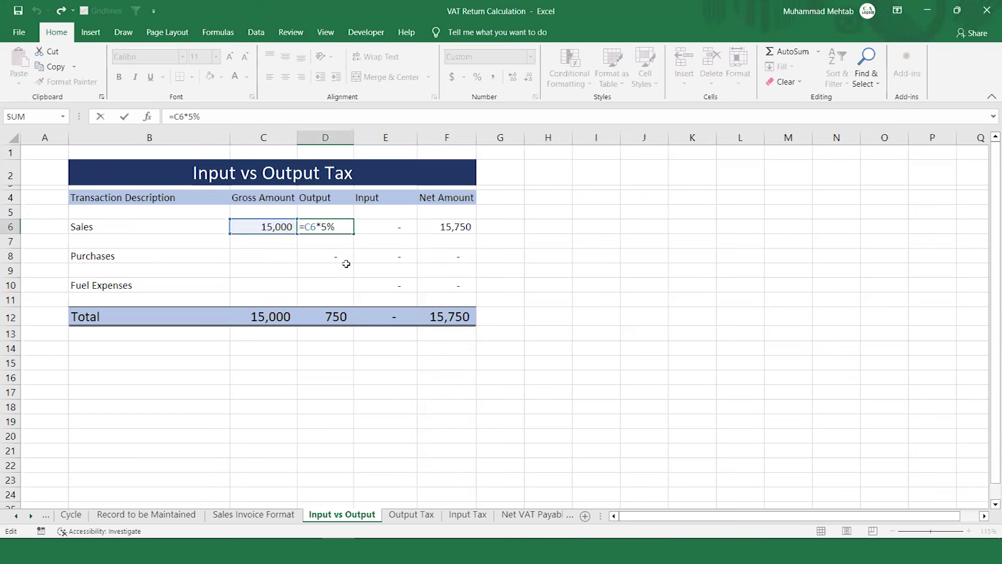
key("Escape")
key("Left")
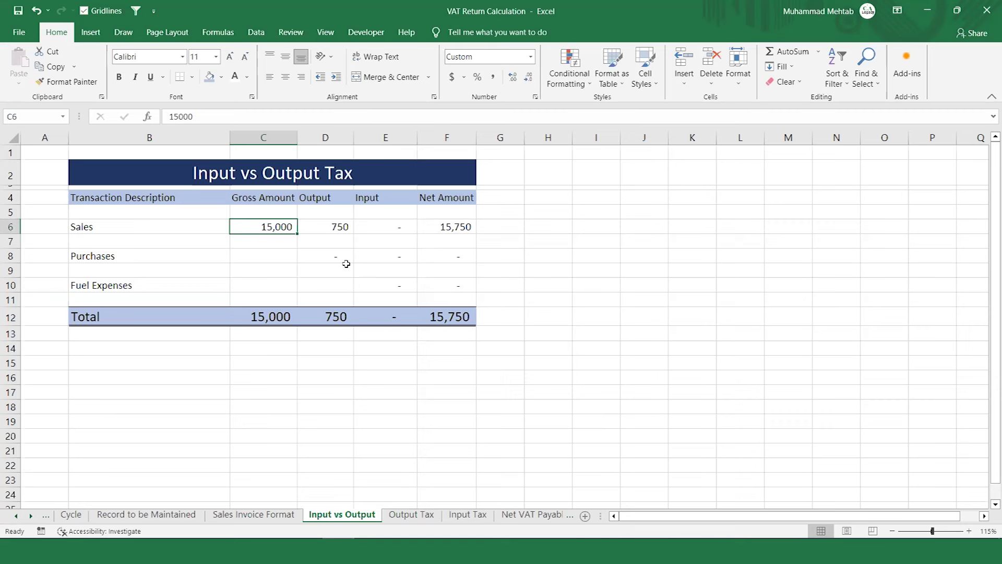
Review the Sales row from the gross amount through the output tax to the net amount
key("Right")
key("Left")
key("Right")
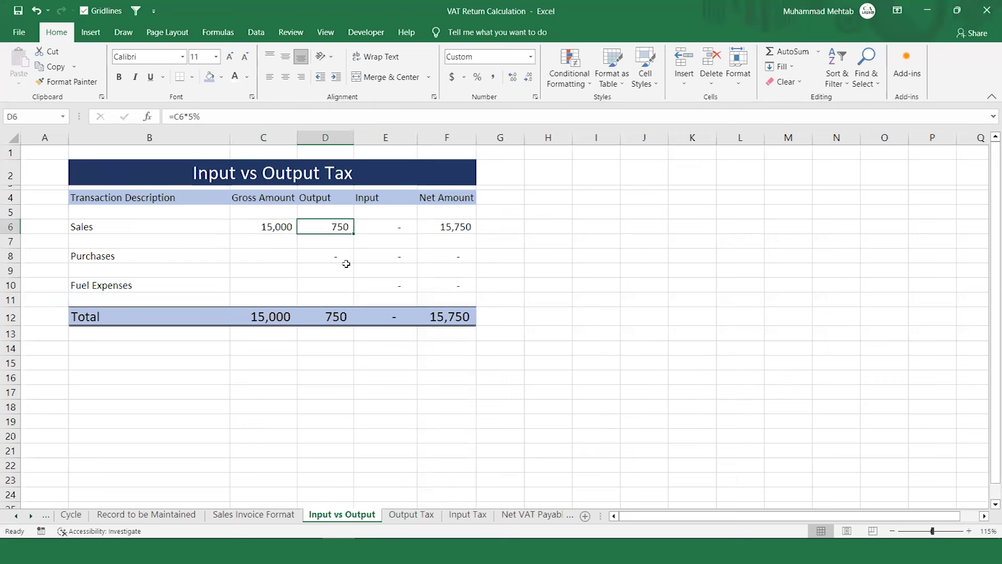
key("Left")
key("Right")
key("Right")
key("Right")
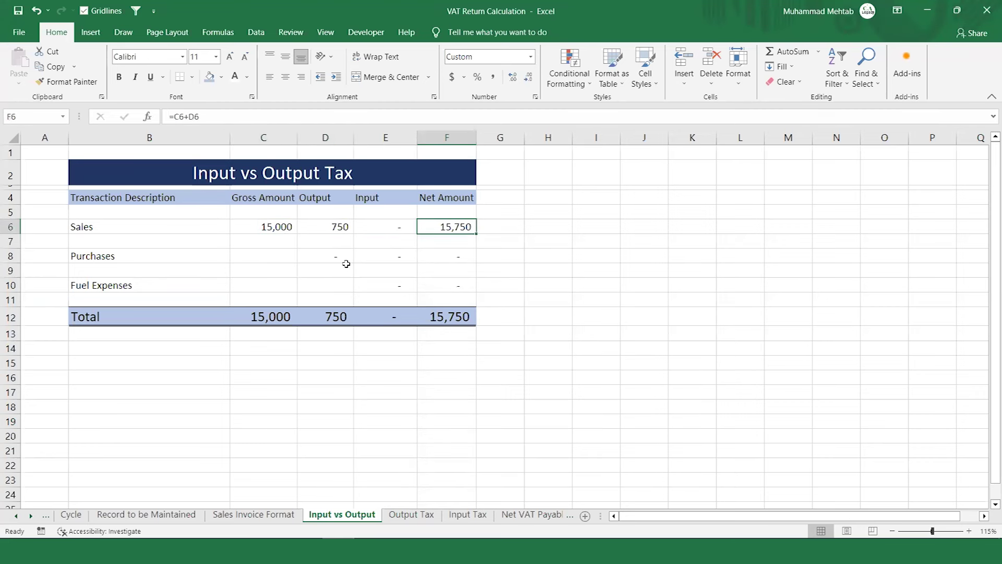
key("Left")
key("Left")
key("Left")
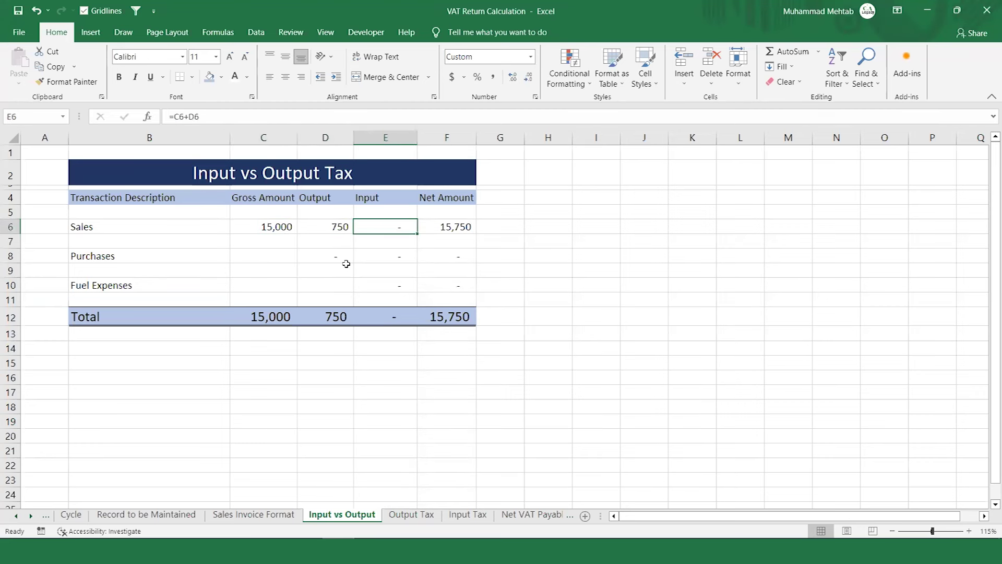
Enter 9000 as the gross amount for Purchases in cell C8
key("Down")
key("Down")
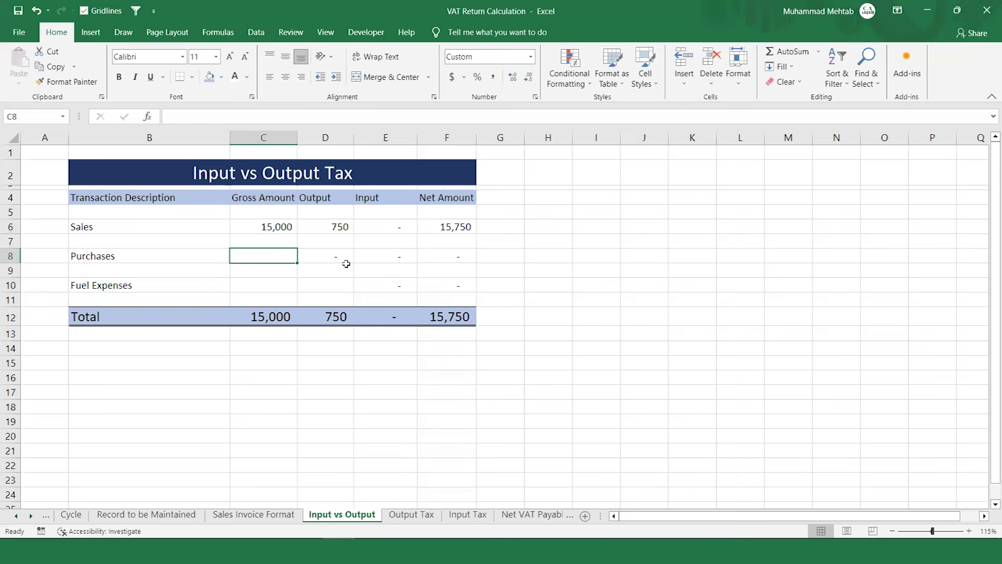
key("Down")
key("Down")
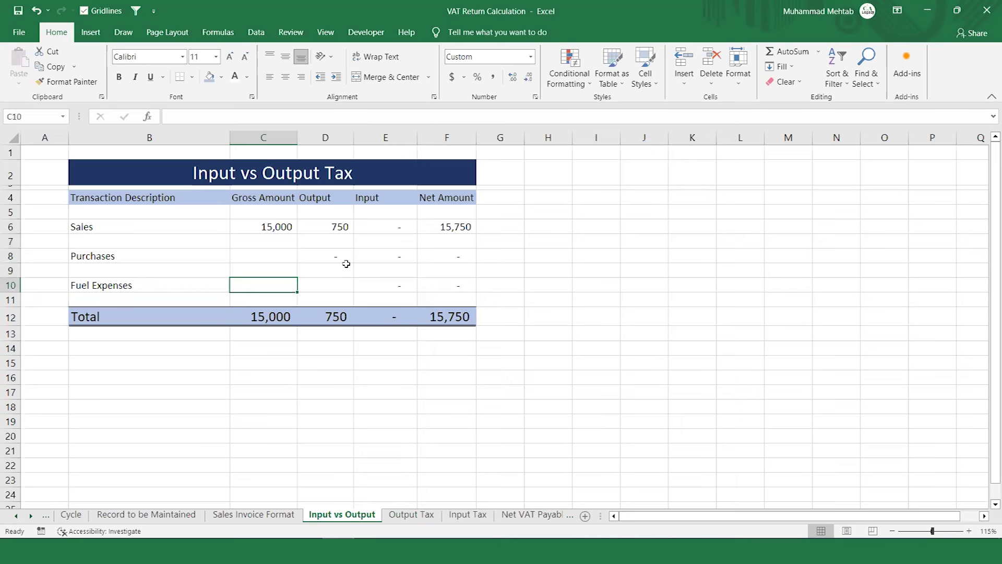
key("Up")
key("Up")
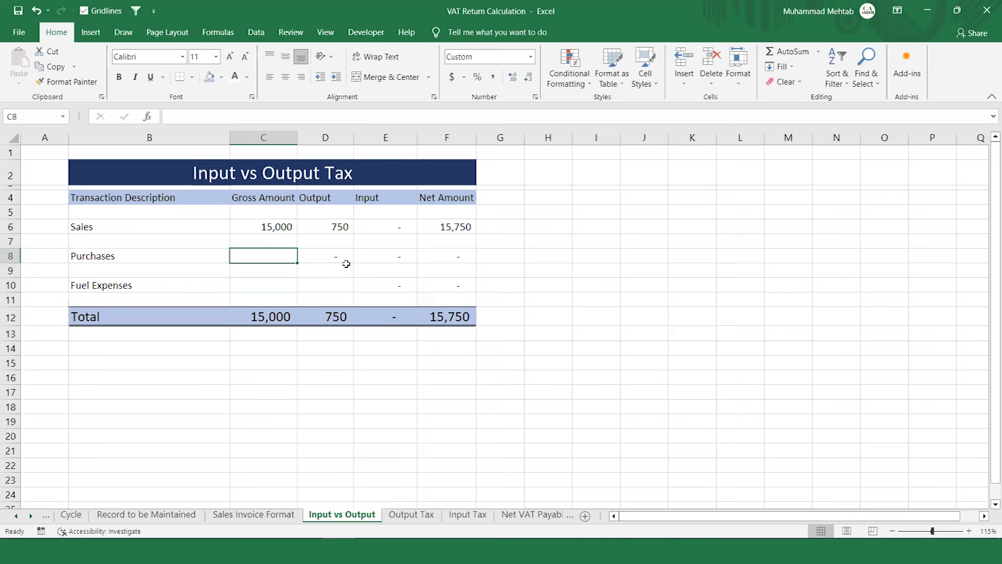
type("9000")
key("Return")
key("Up")
Check the input tax and net amount for Purchases and compare them with the output tax on Sales
key("Right")
key("Right")
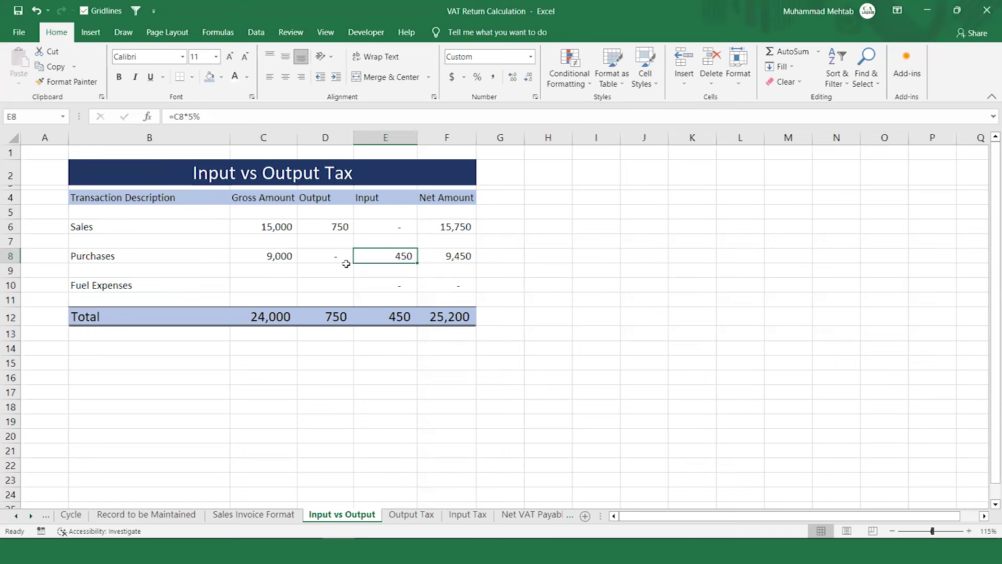
key("Right")
key("Up")
key("Left")
key("Left")
key("Up")
key("Down")
key("Down")
key("Right")
Enter 750 as the gross amount for Fuel Expenses in cell C10
key("Down")
key("Down")
key("Left")
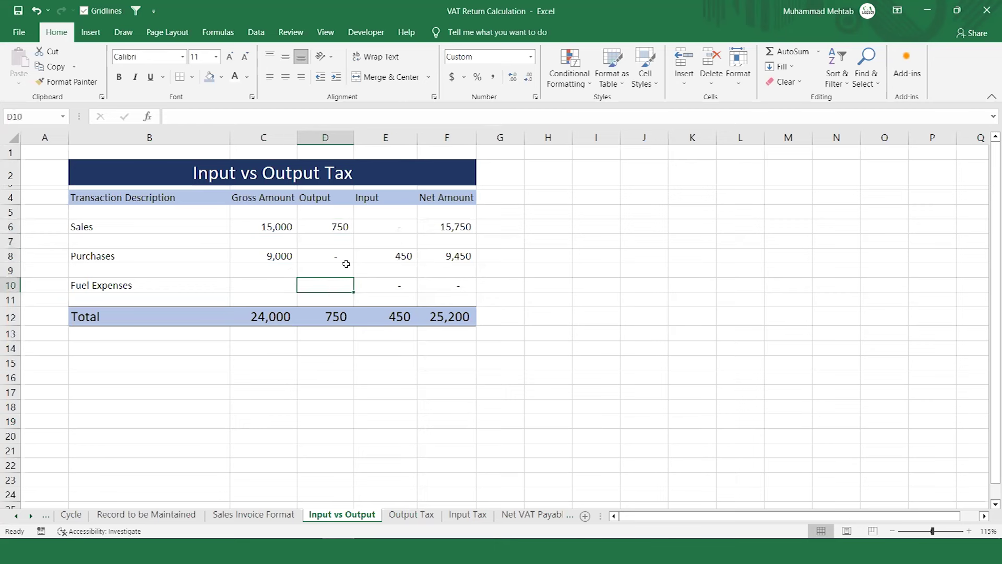
key("Left")
type("750")
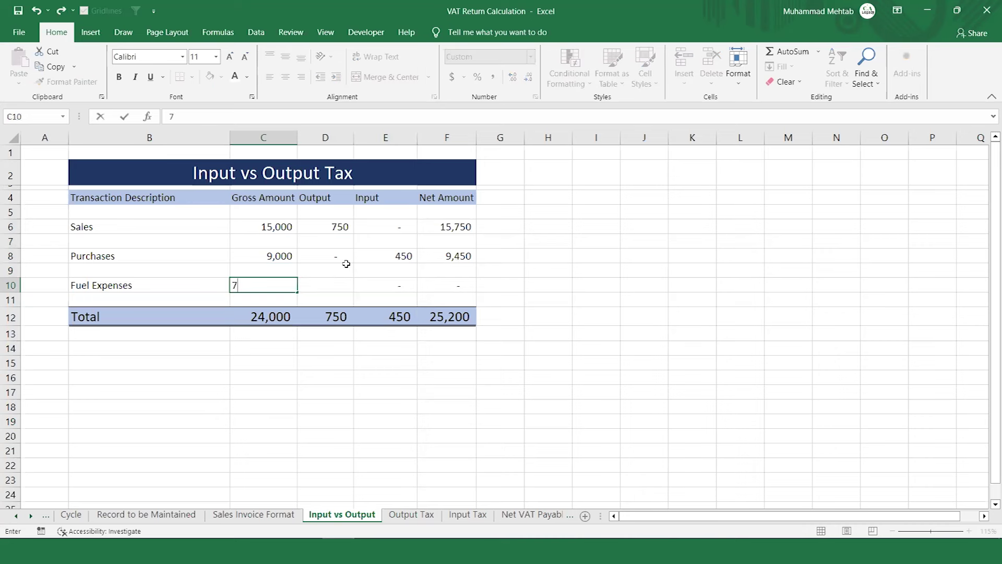
key("Return")
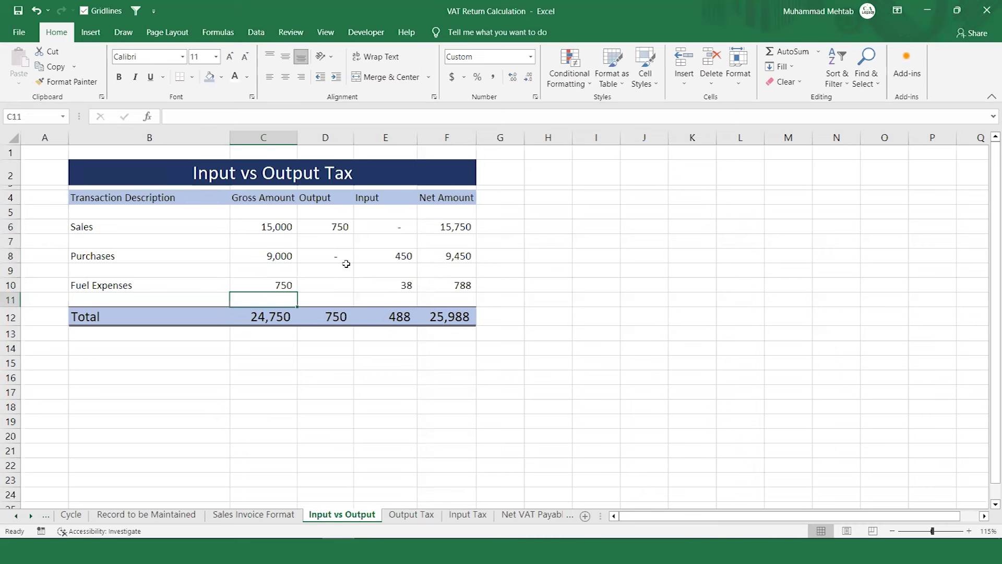
Review the gross, output, input and net totals in row 12 of the table
key("Right")
key("Right")
key("Right")
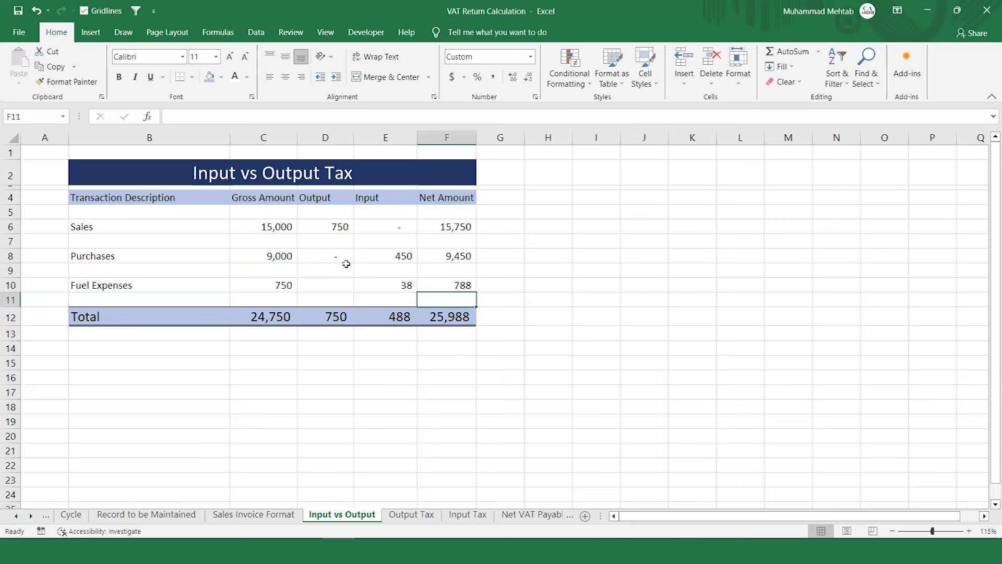
key("Down")
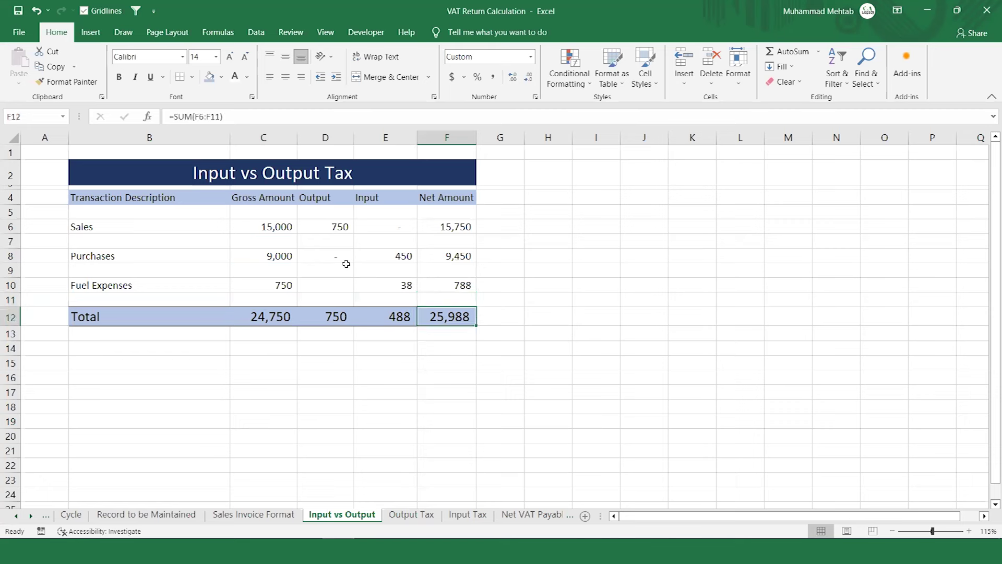
key("Left")
key("Left")
key("Left")
key("Right")
key("Left")
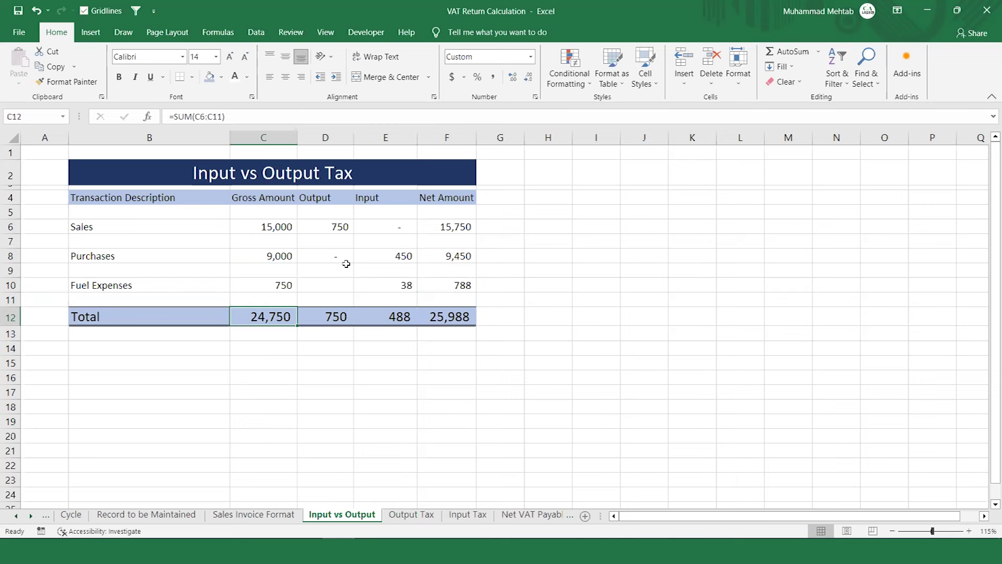
key("Right")
key("Right")
key("Right")
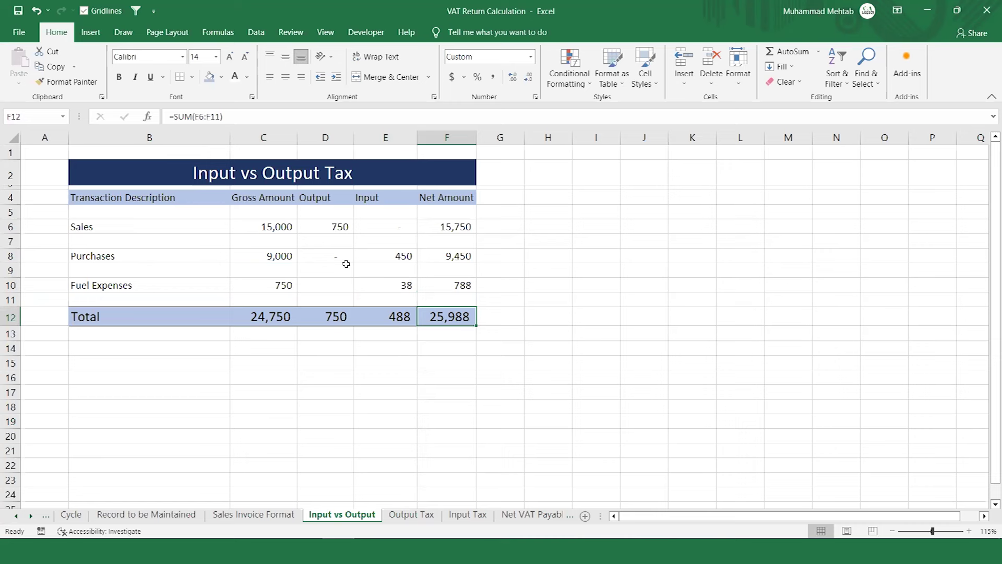
key("Left")
key("Left")
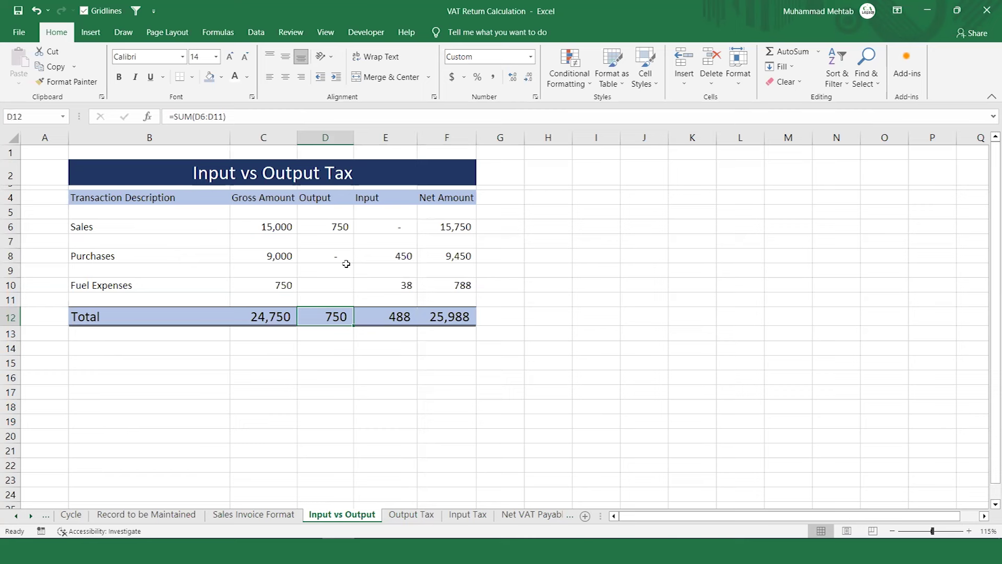
key("Right")
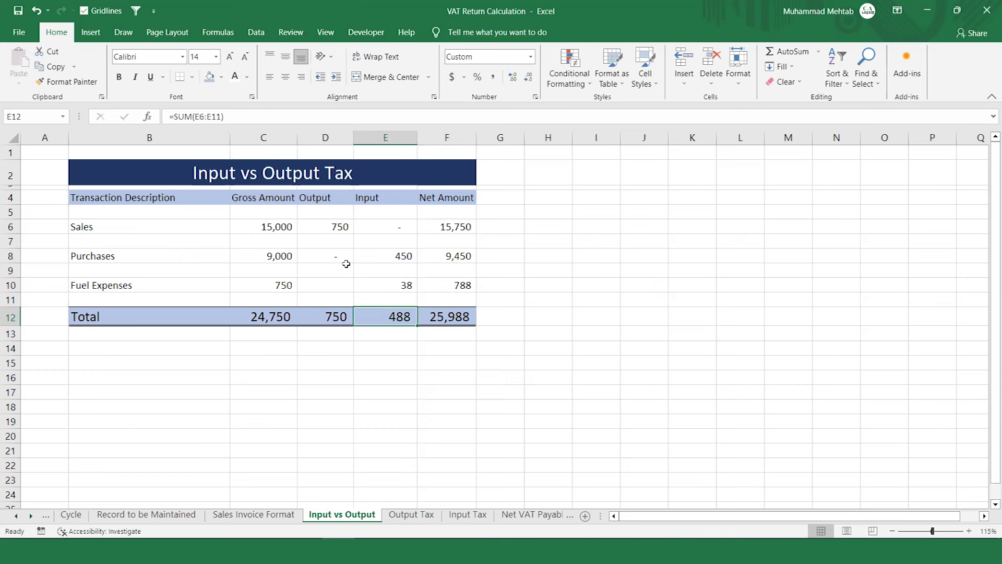
Select the Input column from its header in E4 down to the total in E12
key("Up")
key("Up")
key("Up")
key("Up")
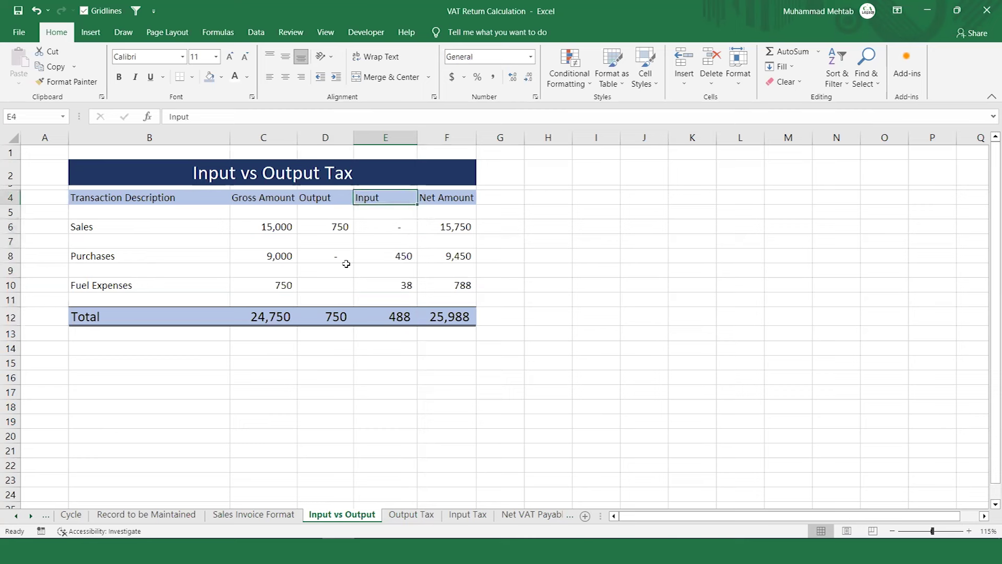
key("shift+Down")
key("shift+Down")
key("shift+Down")
key("shift+Down")
key("shift+Down")
key("shift+Down")
key("shift+Down")
key("shift+Down")
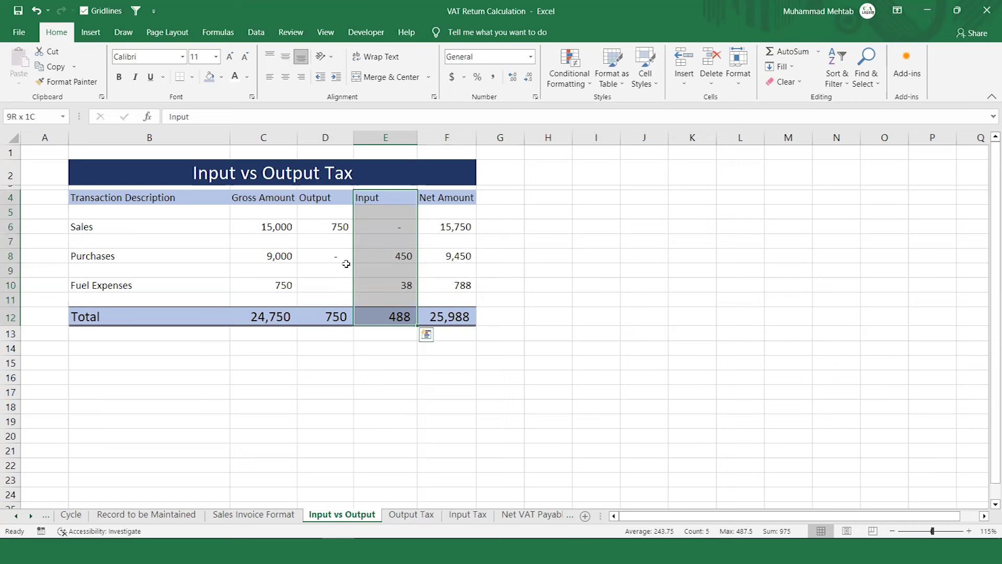
Select the Output column from its header in D4 down to the total in D12
key("Left")
key("shift+Down")
key("shift+Down")
key("shift+Down")
key("shift+Down")
key("shift+Down")
key("shift+Down")
key("shift+Down")
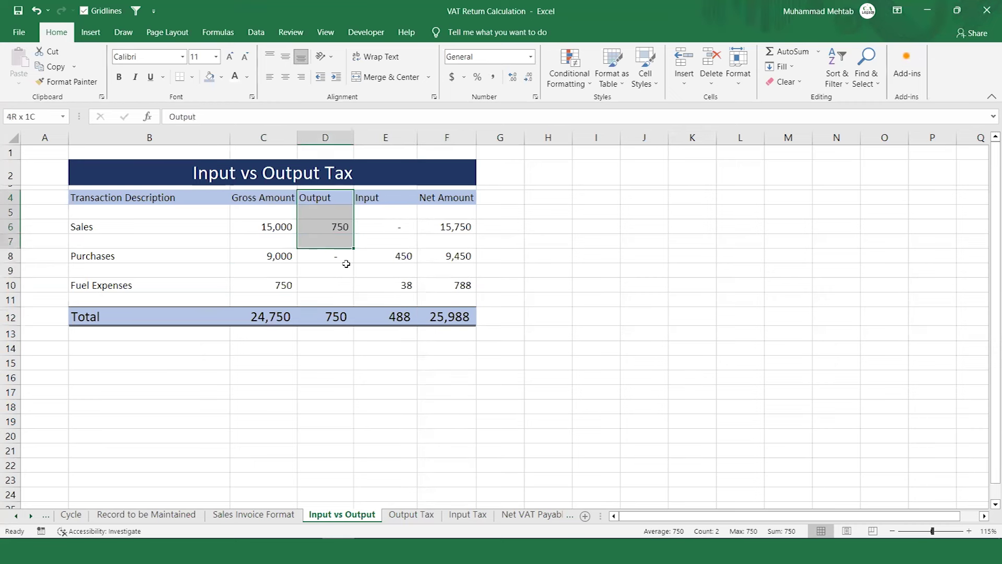
key("shift+Down")
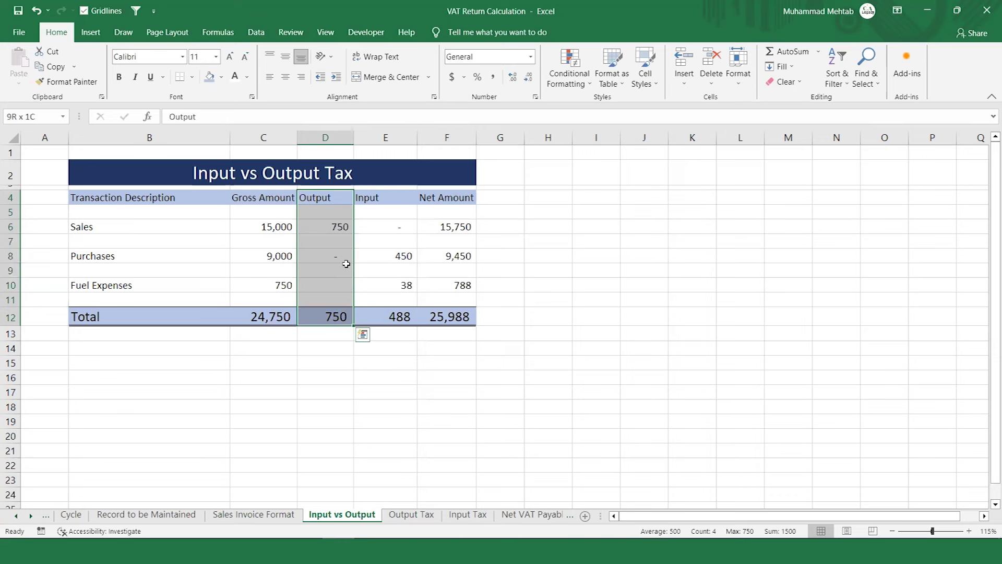
Open the Output Tax sheet and review the ledger report's company, country and period headings in rows 1 to 3
key("ctrl+Page_Down")
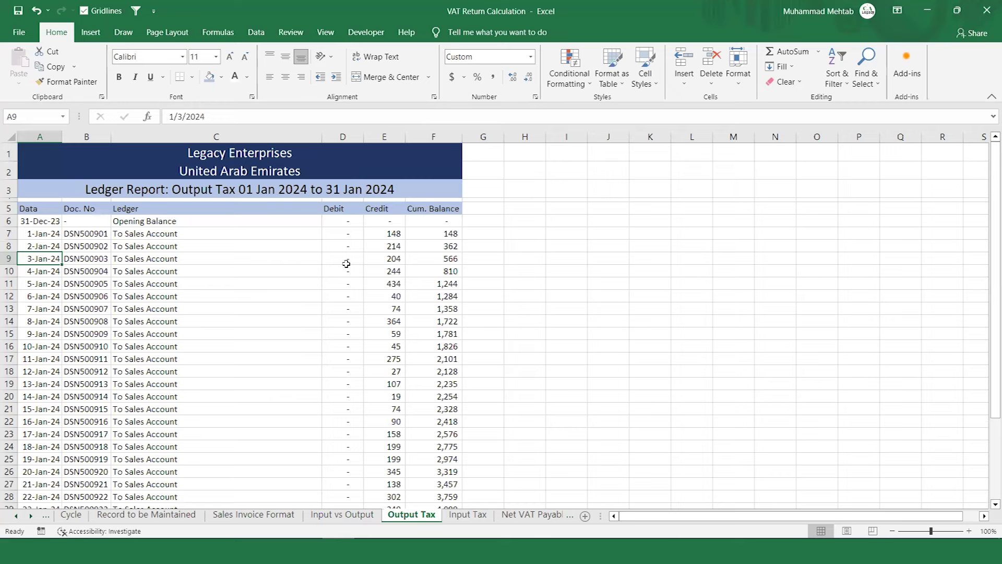
scroll(346, 264, "up", 1, "ctrl")
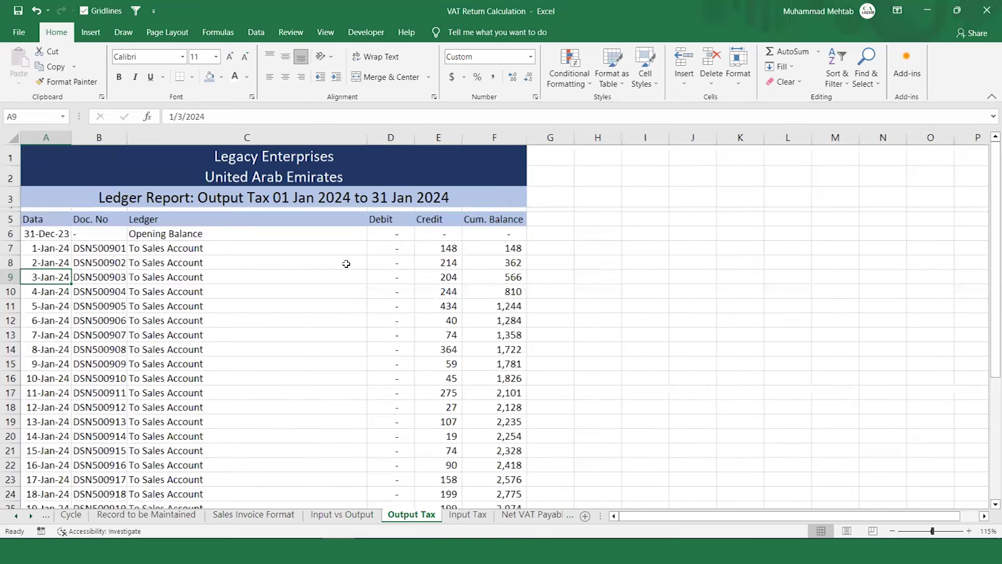
key("Up")
key("Up")
key("Up")
key("Up")
key("Up")
key("Up")
key("Up")
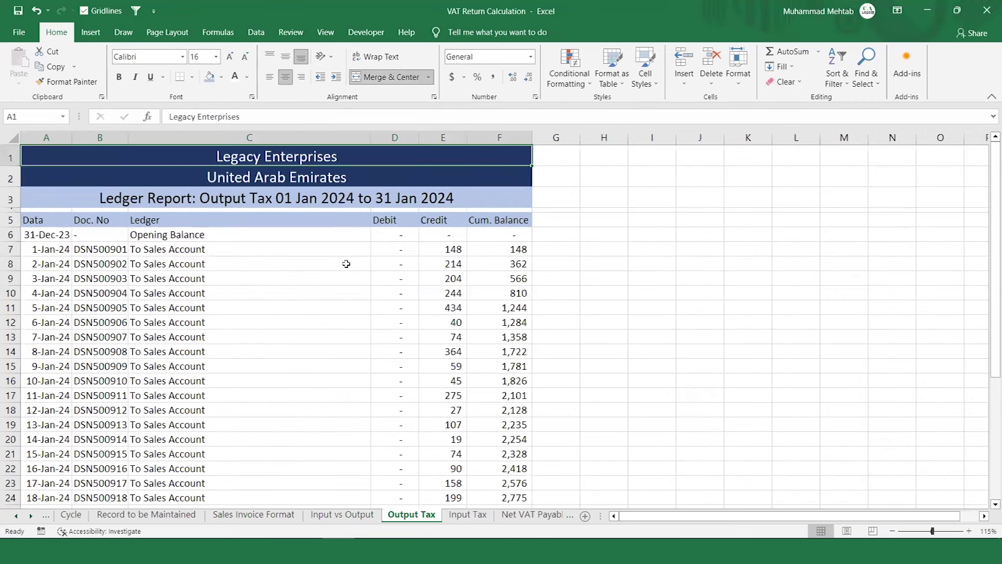
key("Down")
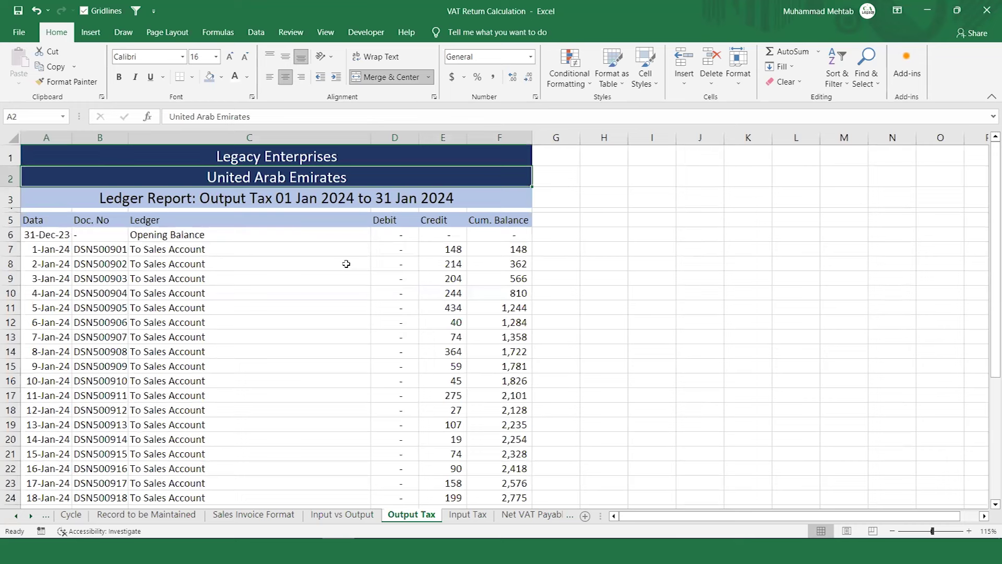
key("Down")
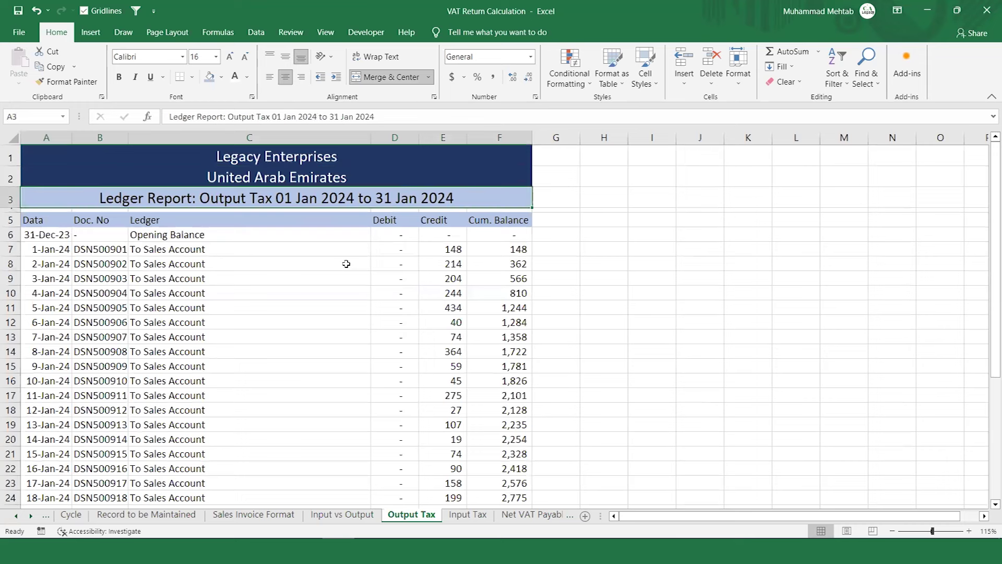
key("Up")
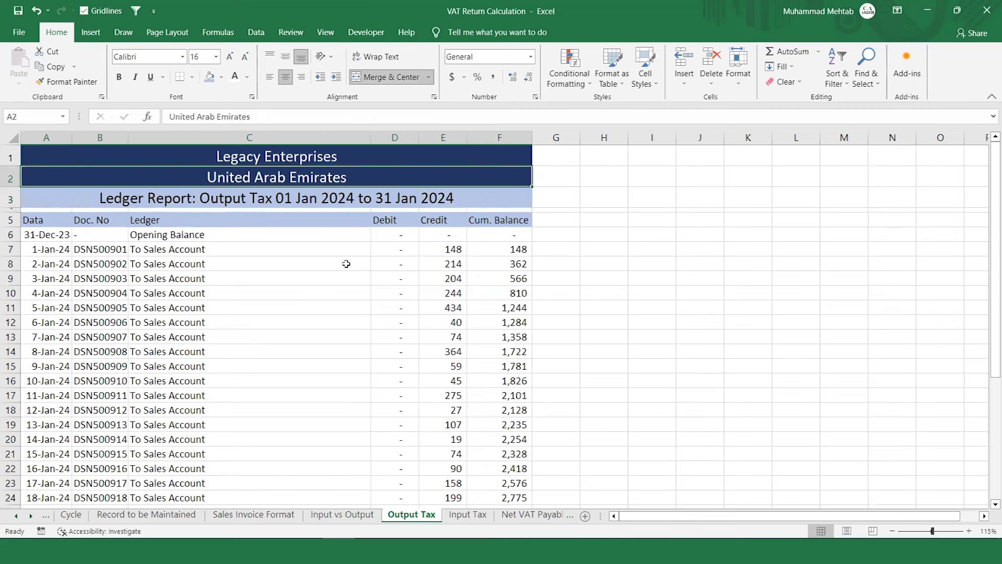
key("Down")
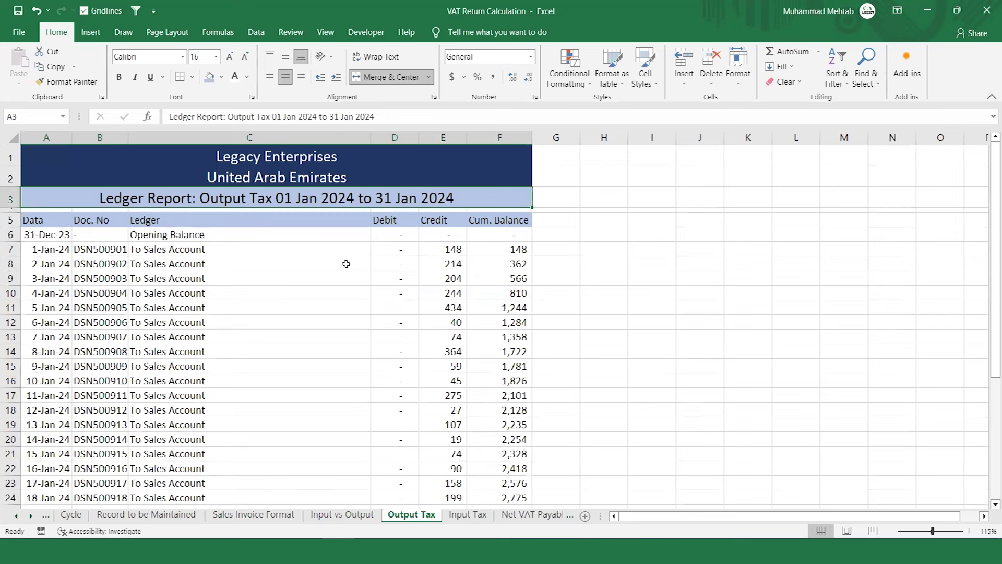
Review the Output Tax ledger's column headings and first dated rows, from the 31-Dec-23 opening entry
key("Down")
key("Down")
key("Down")
key("Down")
key("Up")
key("Up")
key("Up")
key("Up")
key("Down")
key("Down")
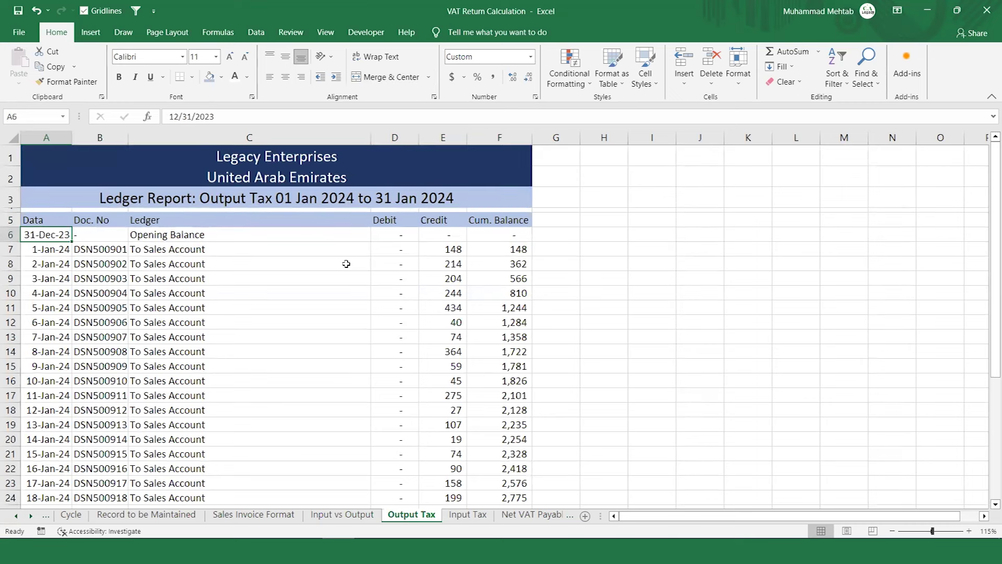
Examine the opening balance entry in row 6 across its document number, ledger, debit, credit and cumulative balance cells
key("Right")
key("Right")
key("Right")
key("Right")
key("Right")
key("Left")
key("Left")
key("Left")
key("Left")
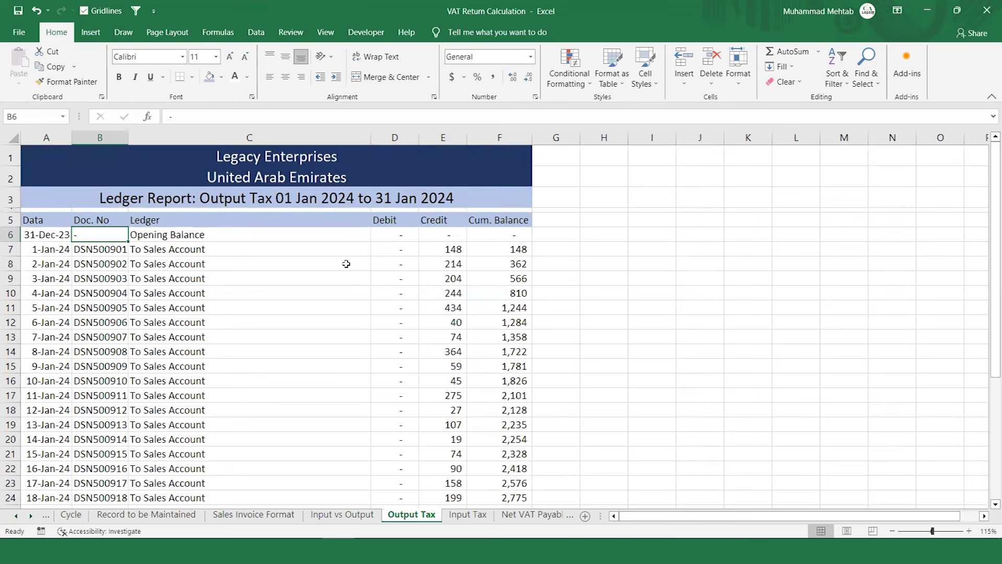
Review the ledger, debit and credit cells of the first sales entries in rows 7 and 8
key("Down")
key("Right")
key("Right")
key("Right")
key("Left")
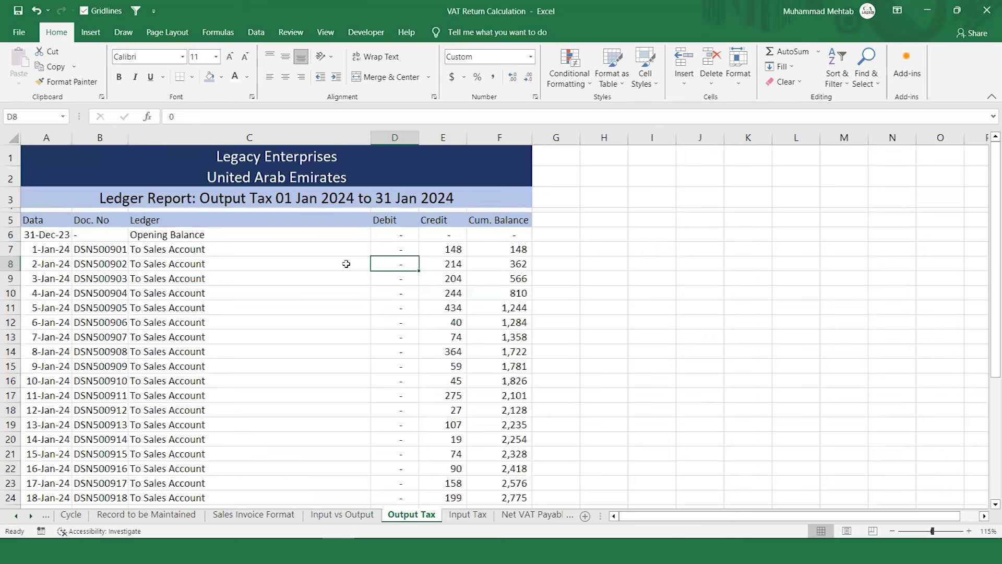
key("Right")
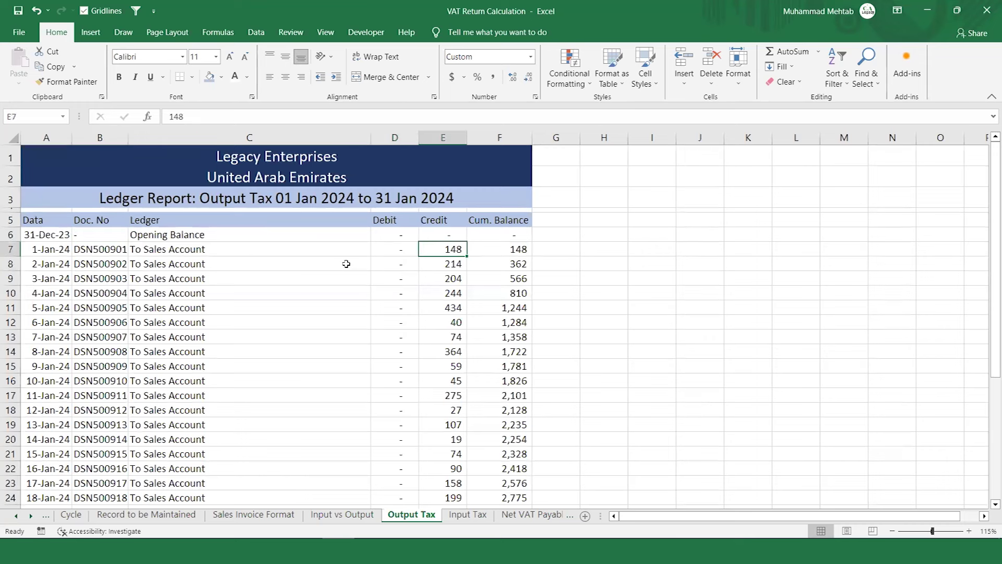
key("Up")
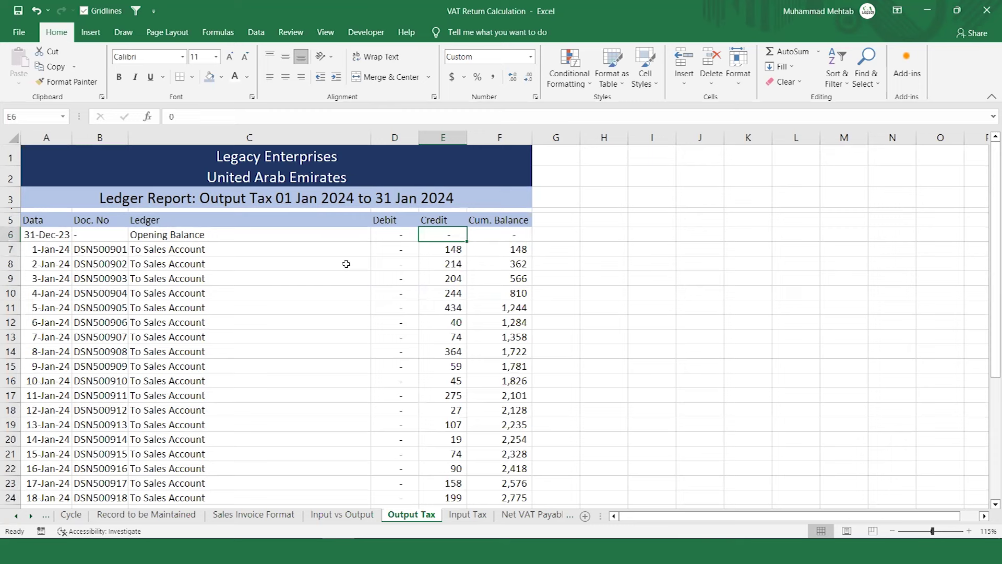
Inspect the running balance formulas in the Cum. Balance column, including those in F13 and F8
key("Right")
key("Down")
key("Down")
key("Down")
key("Down")
key("Down")
key("Down")
key("Down")
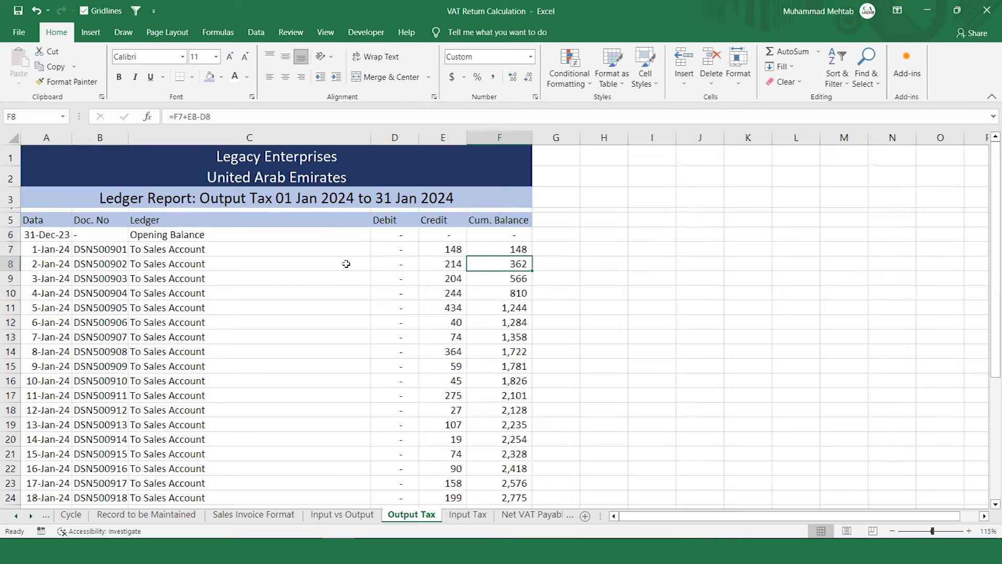
key("F2")
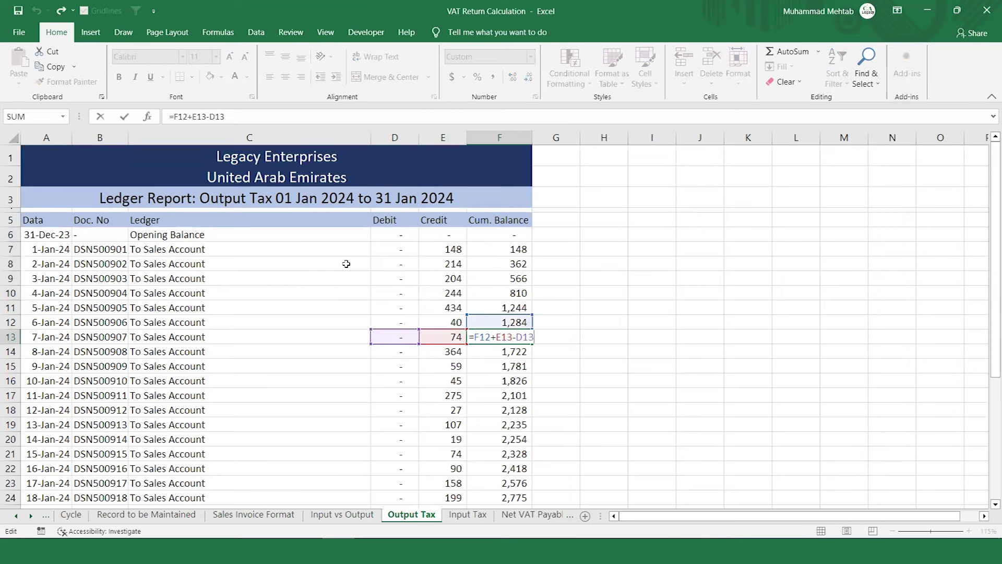
key("Escape")
key("Up")
key("Up")
key("Up")
key("Up")
key("Up")
key("Up")
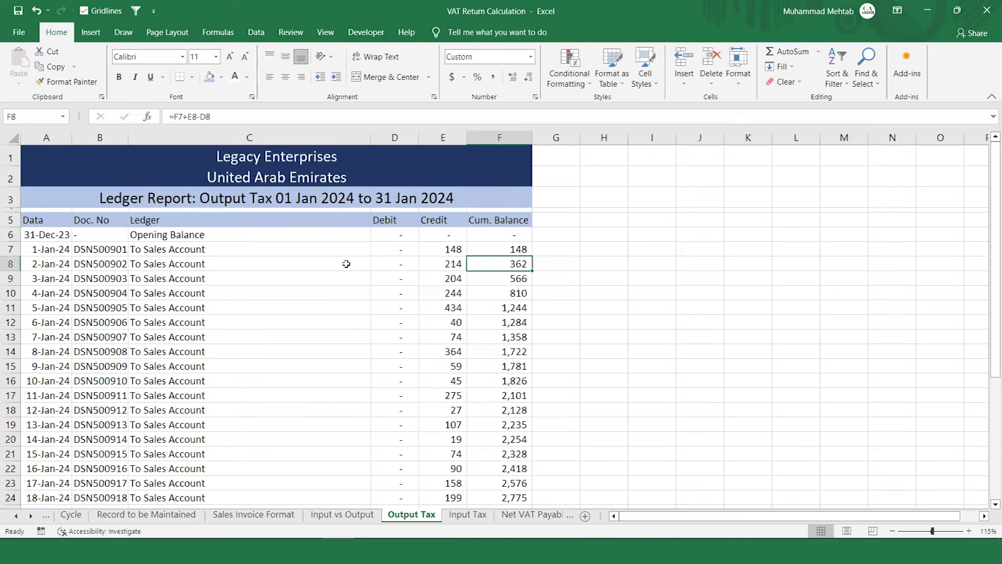
key("F2")
key("Escape")
key("Up")
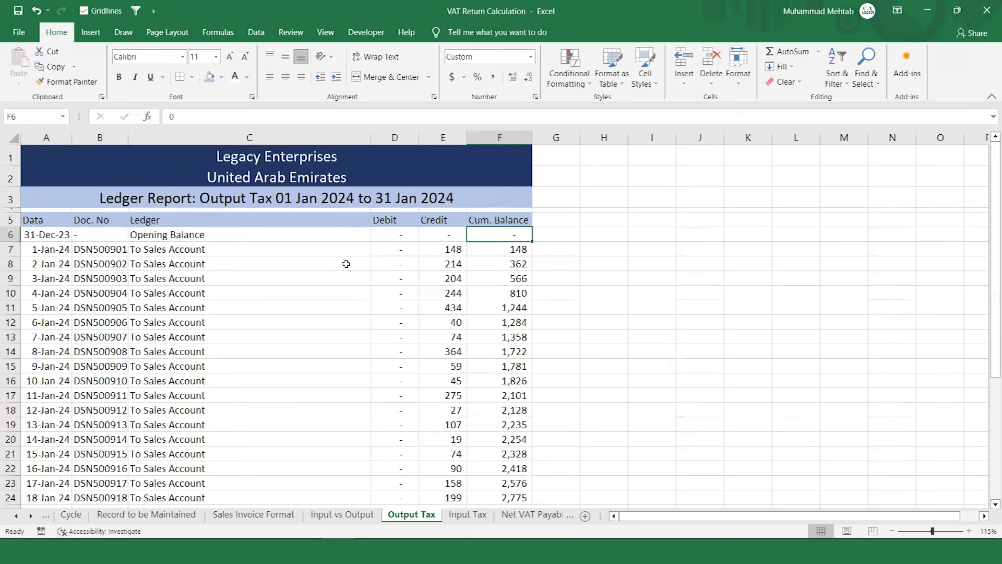
Check the first sale's debit cell, and follow the Cum. Balance column down to the 31-Jan-24 entry in F37
key("Down")
key("Left")
key("Left")
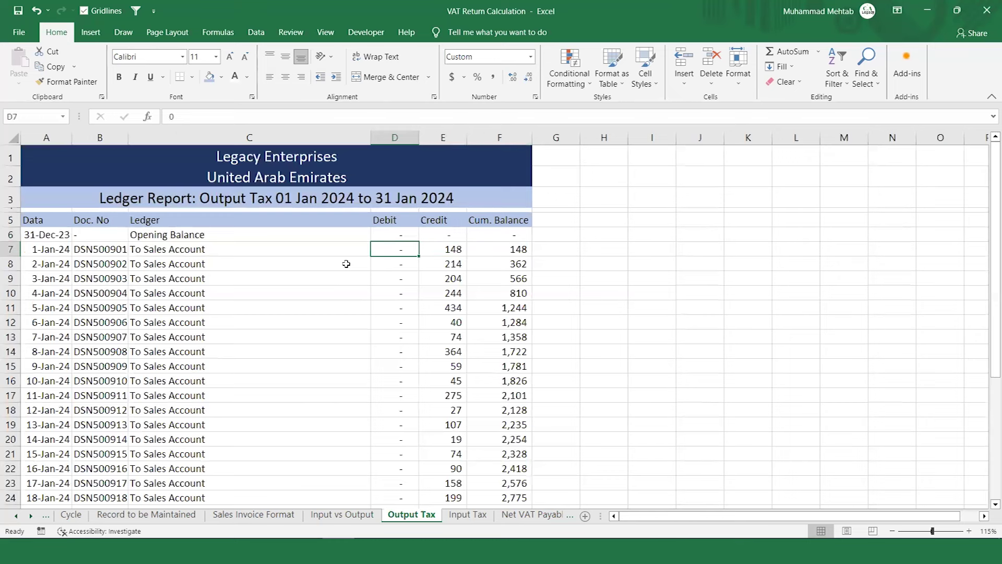
key("Right")
key("Right")
key("Down")
key("Down")
key("Down")
key("Down")
key("Down")
key("Down")
key("Down")
key("Down")
key("Down")
key("Down")
key("Down")
key("Down")
key("Down")
key("Down")
key("Down")
key("Down")
key("Down")
key("Down")
key("Down")
key("Down")
key("Down")
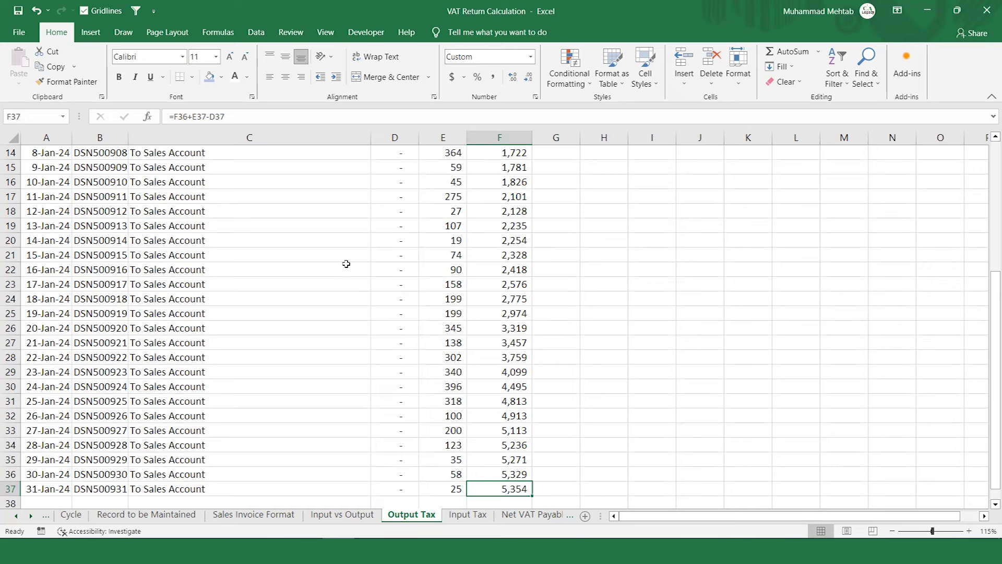
Review the cumulative balances upward from F37 to the column heading in F5
key("Up")
key("Up")
key("Up")
key("Up")
key("Up")
key("Up")
key("Up")
key("Up")
key("Up")
key("Up")
key("Up")
key("Up")
key("Up")
key("Up")
key("Up")
key("Up")
key("Up")
key("Up")
key("Up")
key("Up")
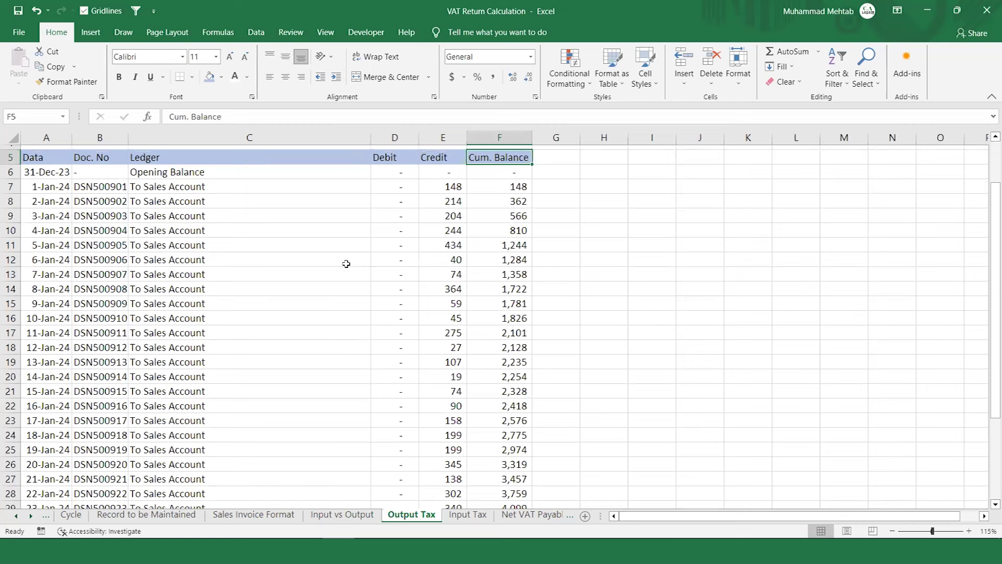
Enter the note "Other Current Liab." in G37 beside the closing Output Tax balance
key("Right")
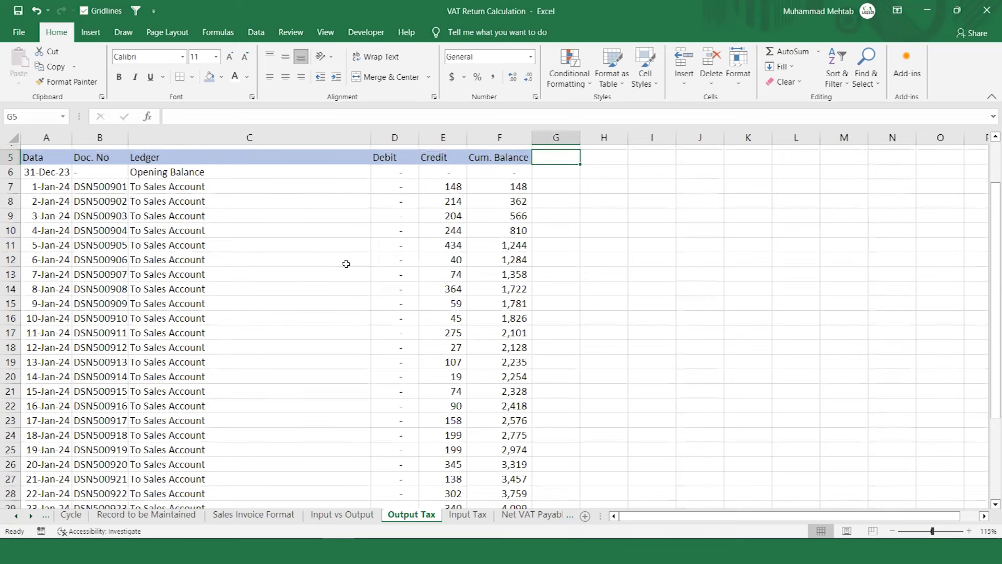
key("Left")
key("ctrl+Down")
key("Right")
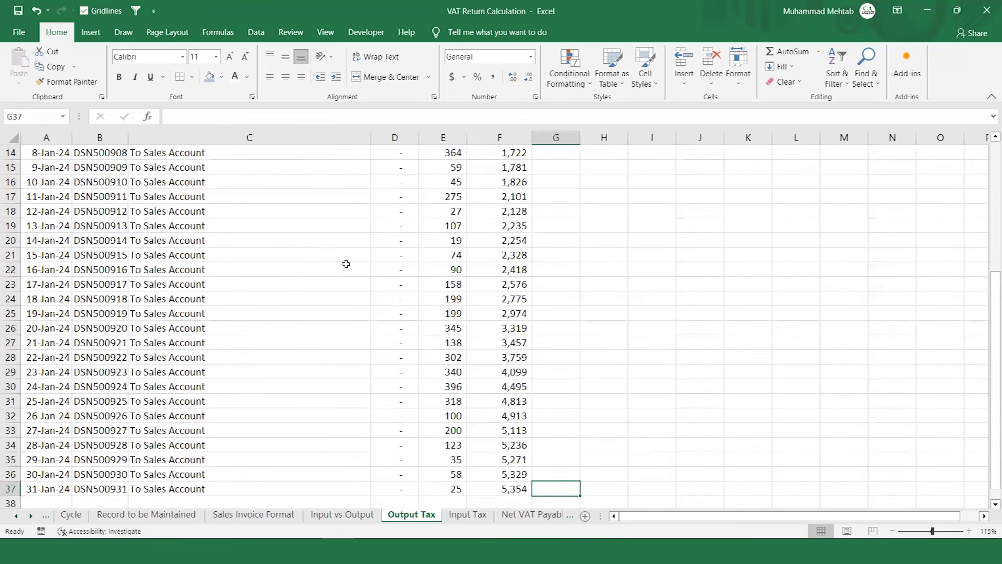
type("Ot")
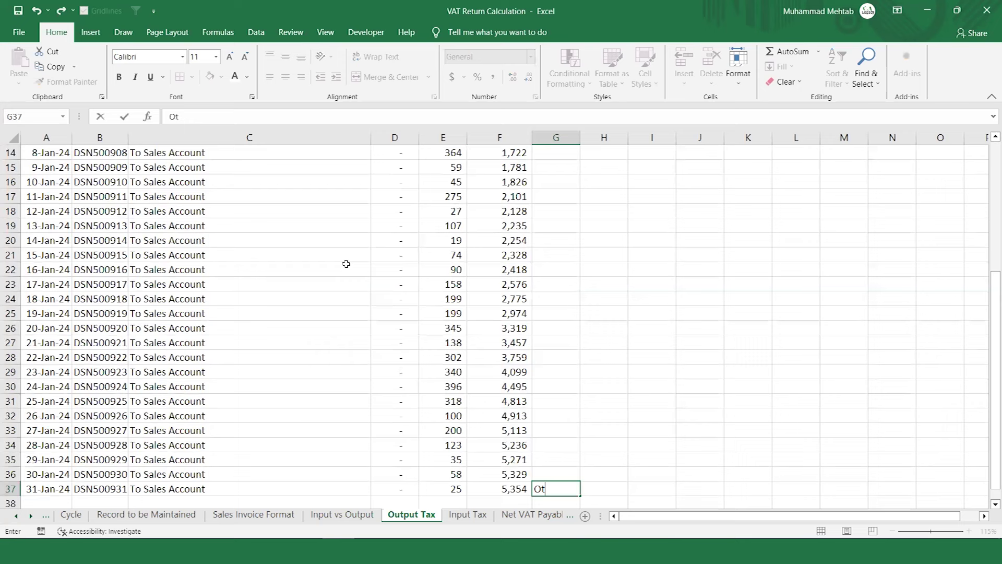
type("her Curent")
key("BackSpace")
key("BackSpace")
key("BackSpace")
key("BackSpace")
type("rent LL")
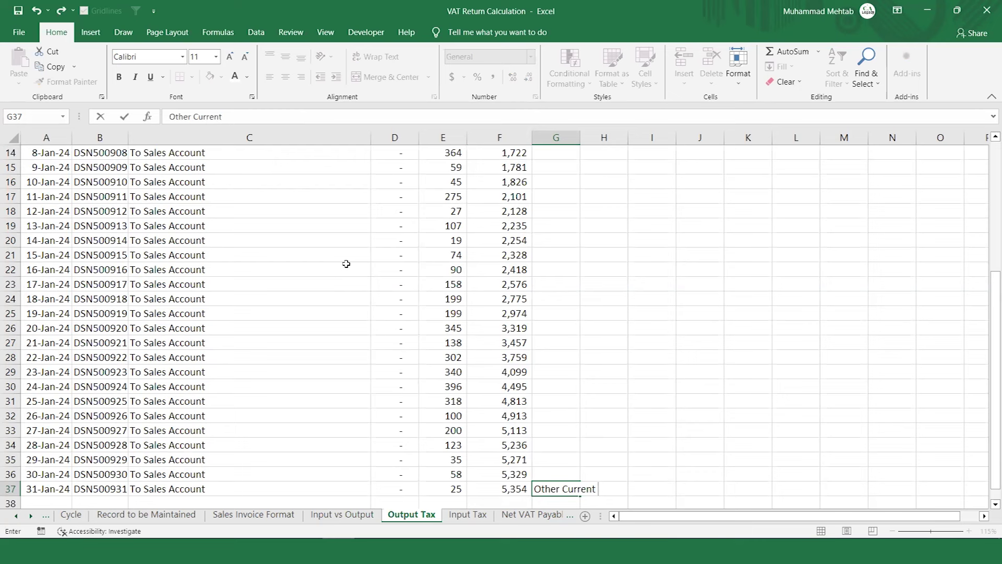
key("BackSpace")
type("iab.")
key("Return")
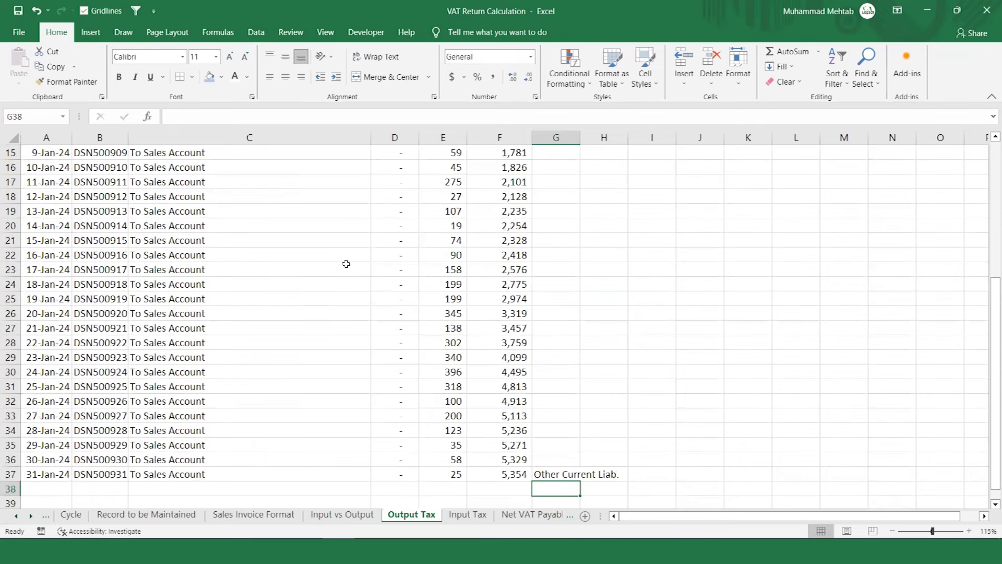
Open the Input Tax sheet and review its document numbers from B7 down to B13
key("ctrl+Page_Down")
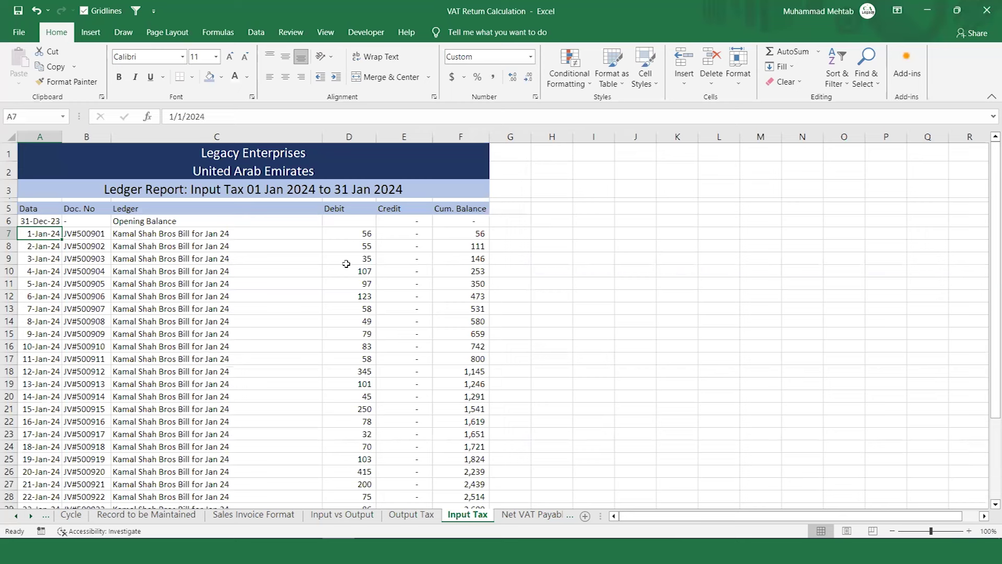
key("Right")
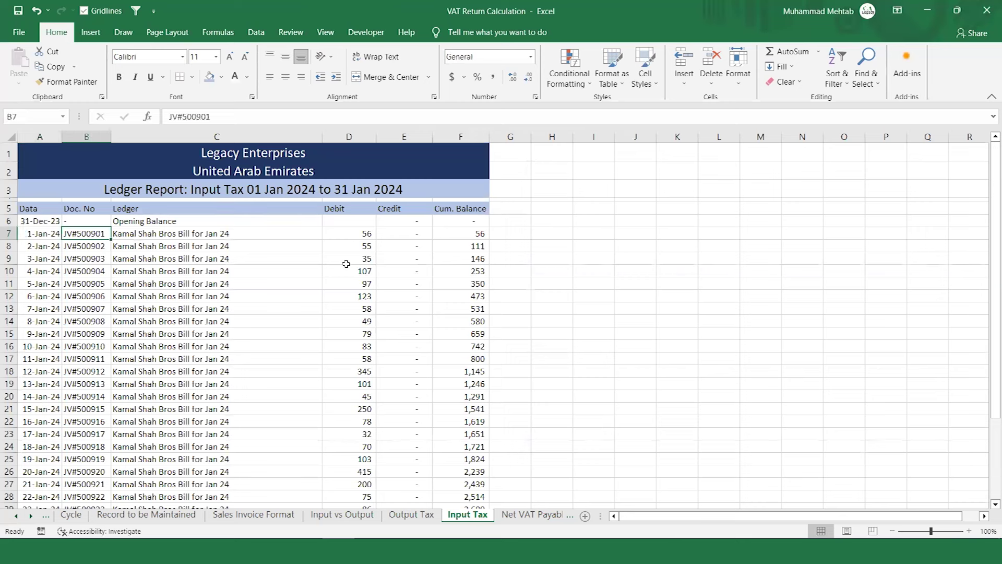
key("Down")
key("Down")
key("Down")
key("Down")
key("Down")
key("Down")
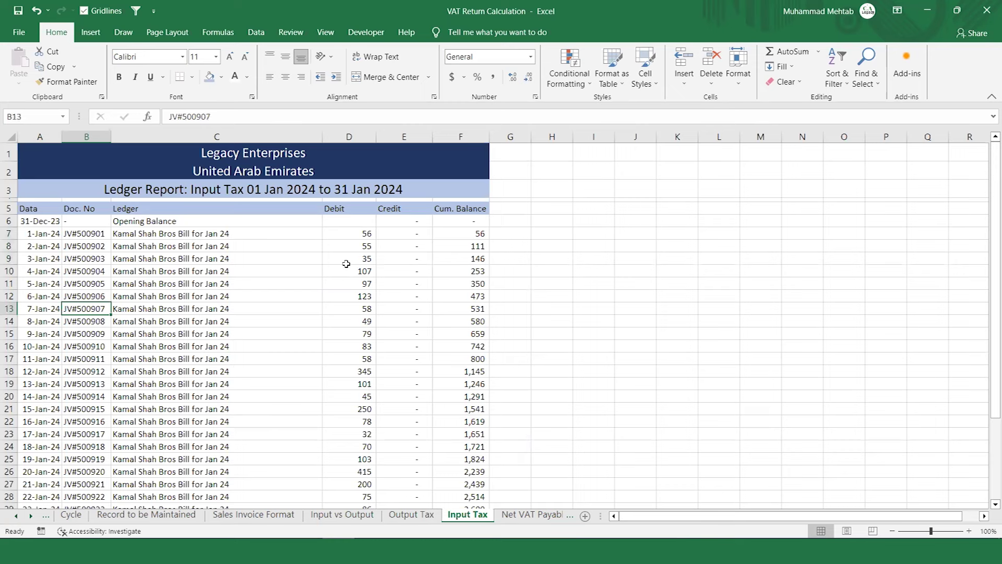
Return to the Output Tax sheet and examine the document number of the first sales entry in B7
key("ctrl+Page_Up")
left_click(106, 367)
key("Up")
key("ctrl+Up")
key("Down")
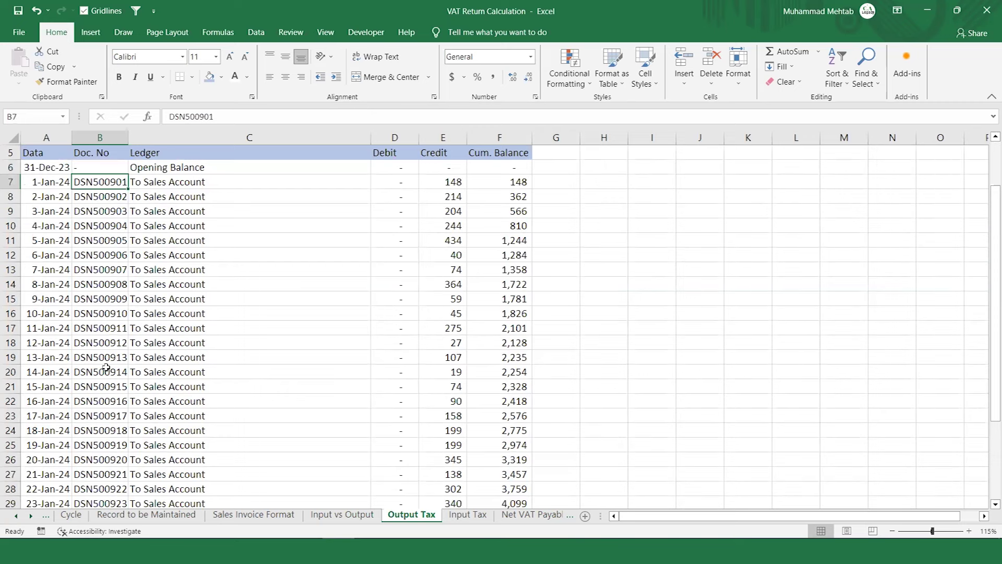
Compare the first document number in B7 of the Input Tax sheet with the one on the Output Tax sheet
key("ctrl+Page_Down")
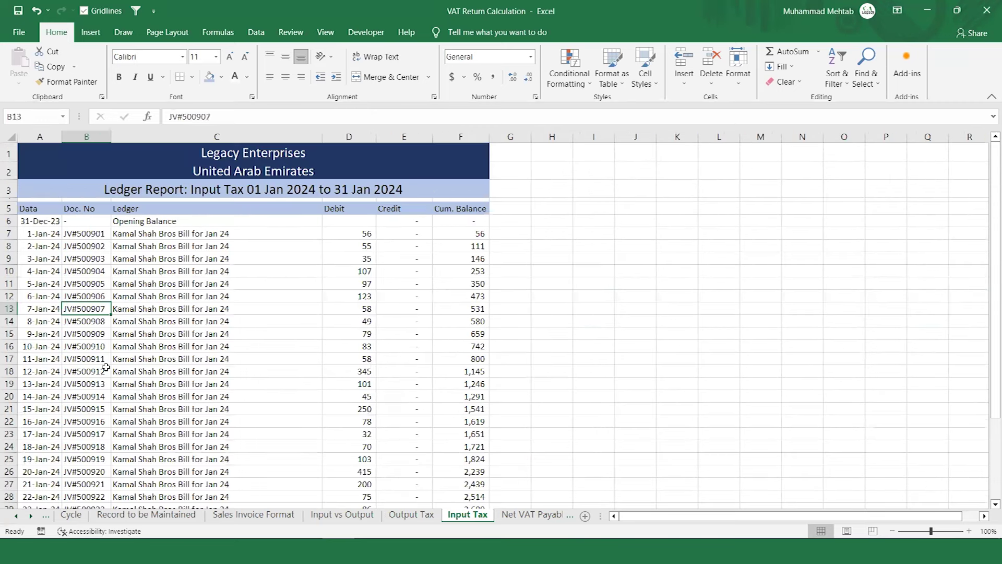
key("Up")
key("Up")
key("Up")
key("Up")
key("Up")
key("Up")
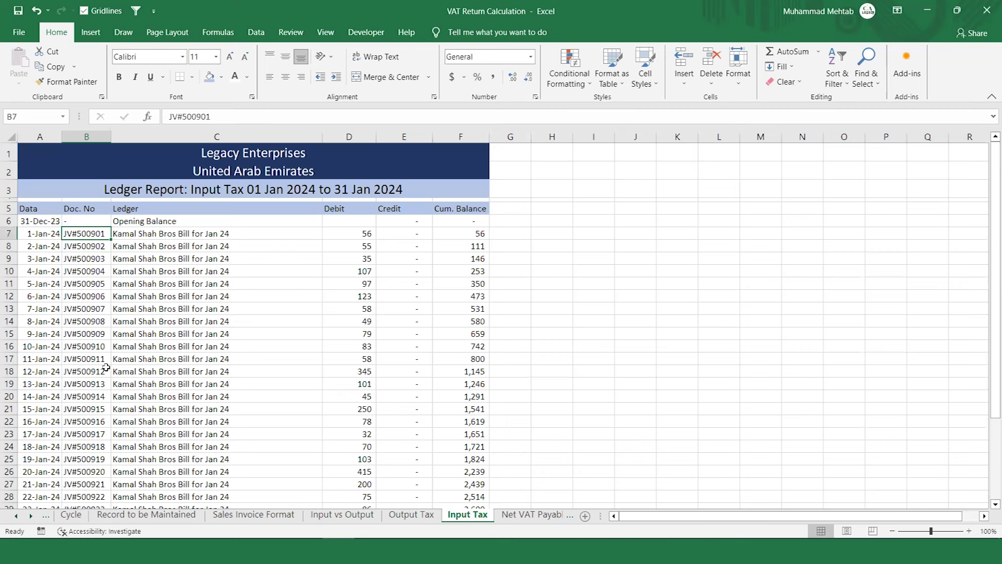
key("Left")
key("Right")
key("ctrl+Page_Up")
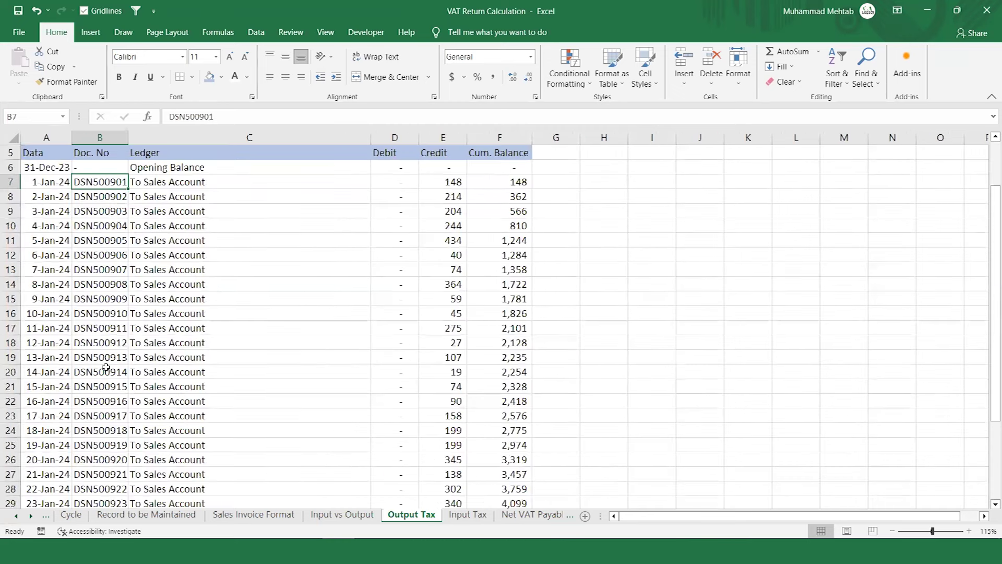
key("ctrl+Page_Down")
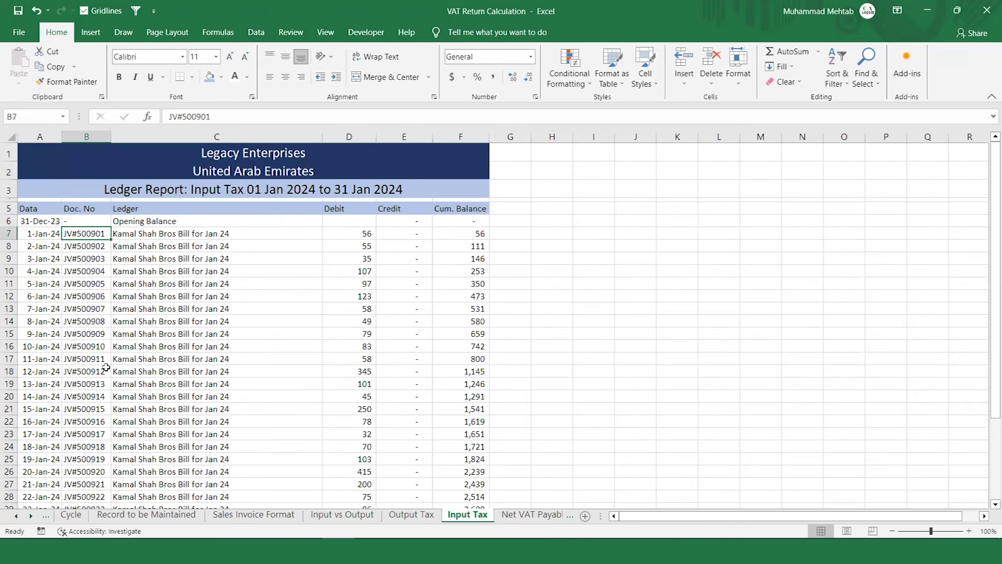
Review the Input Tax ledger's first bill entries, including the debit and credit cells and the balance formula in F7
key("Right")
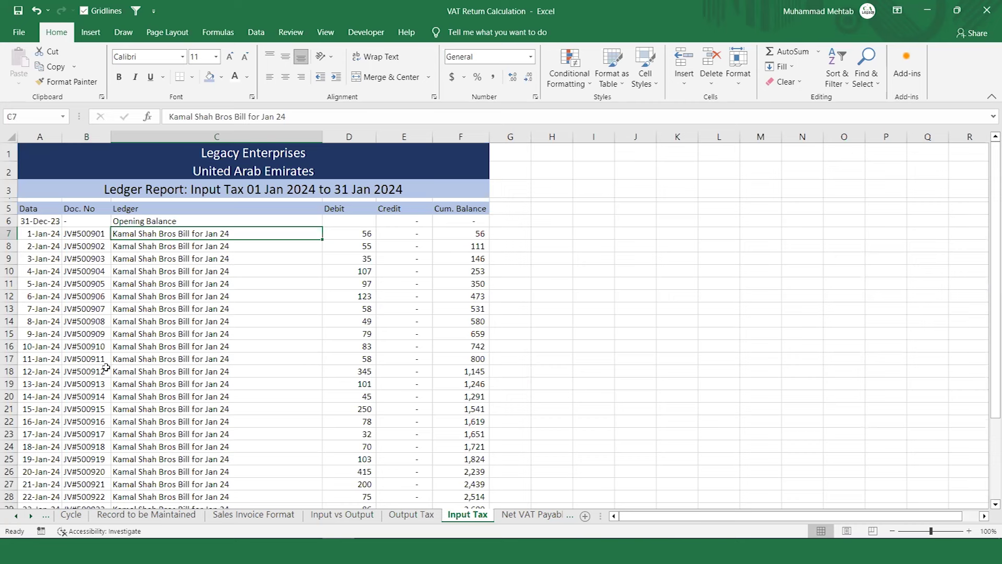
key("Up")
key("Right")
key("Right")
key("Right")
key("Down")
key("Down")
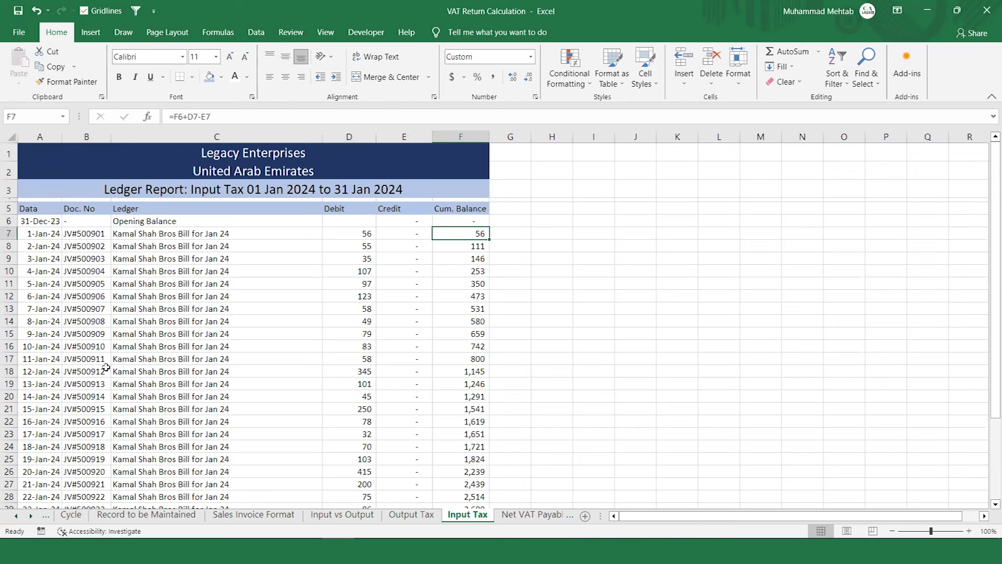
key("Left")
key("Left")
key("Right")
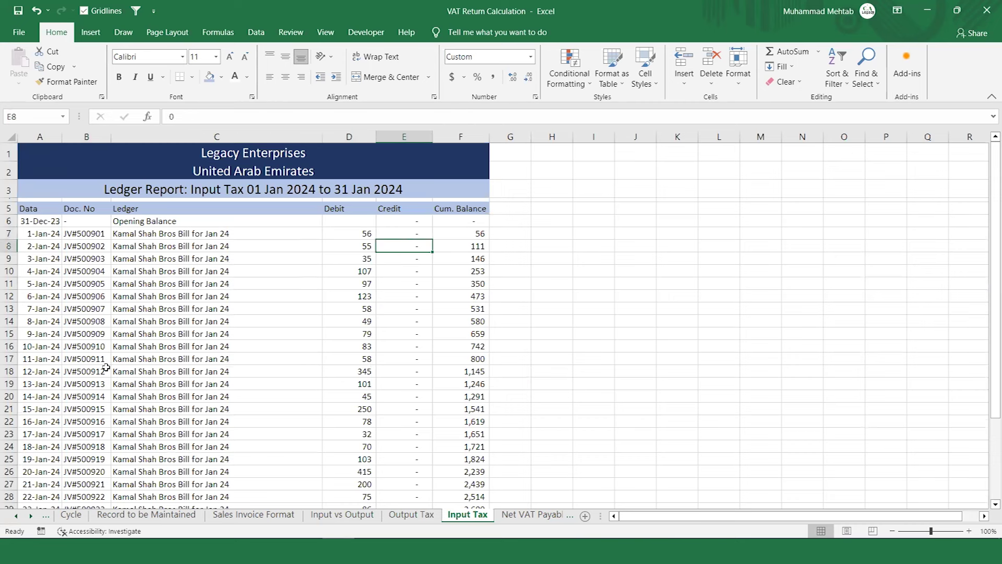
Enter the note "Current Asset Other" in G37 beside the closing Input Tax balance
key("Right")
key("ctrl+Down")
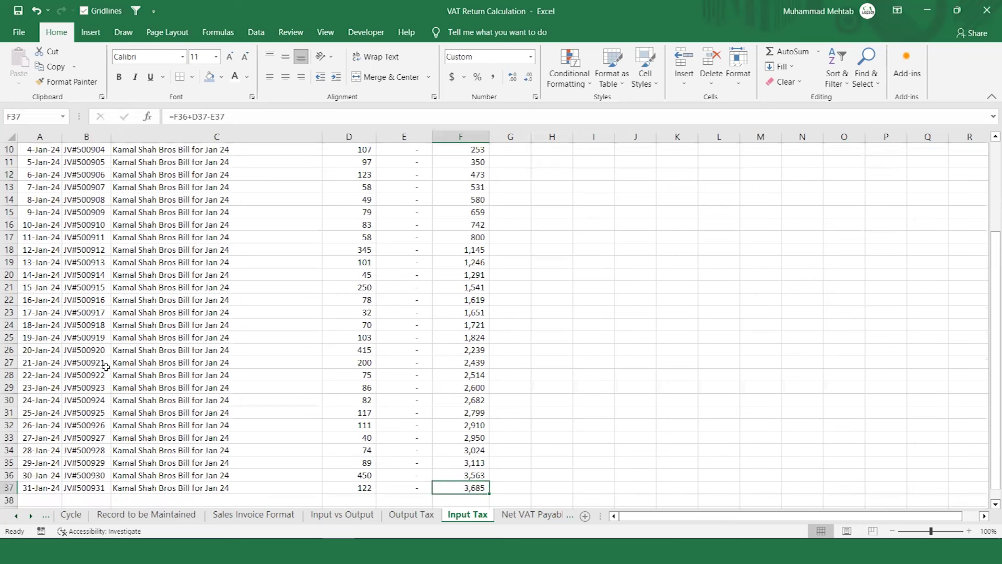
key("Right")
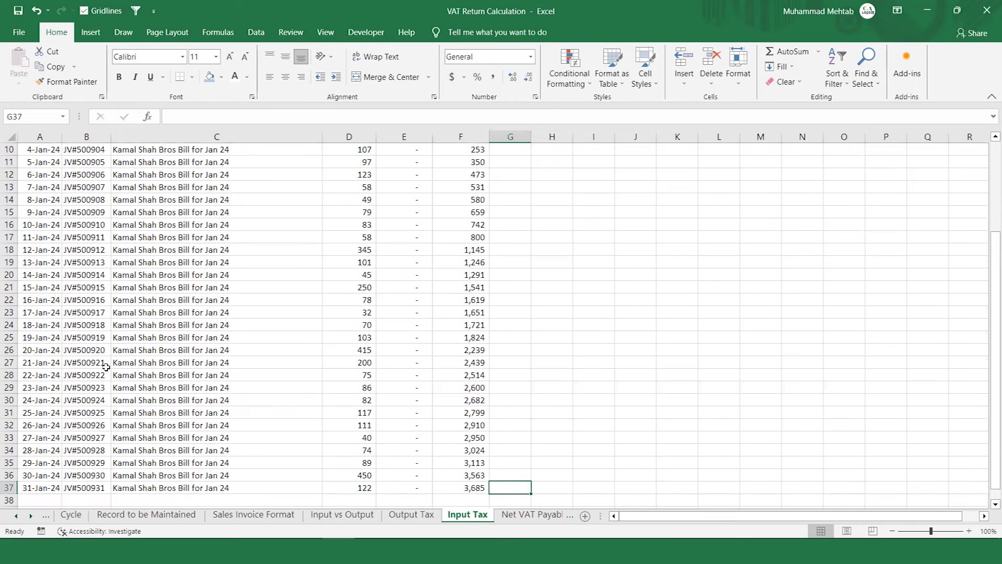
type("Currem")
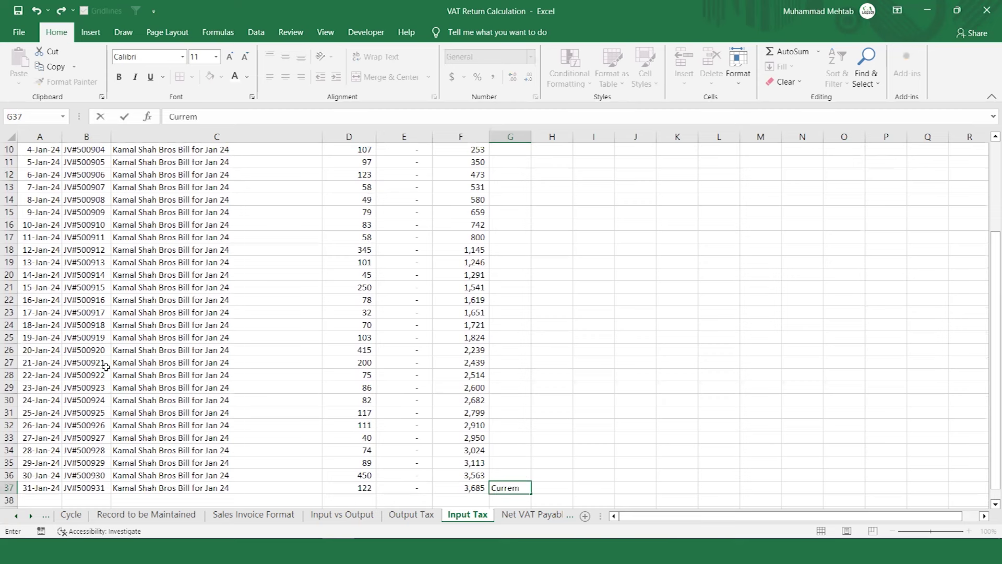
key("BackSpace")
type("nt Asset Other")
key("Return")
Enter 375,000 in cell I14 of the Input Tax sheet
key("Up")
key("Left")
key("Up")
key("ctrl+Home")
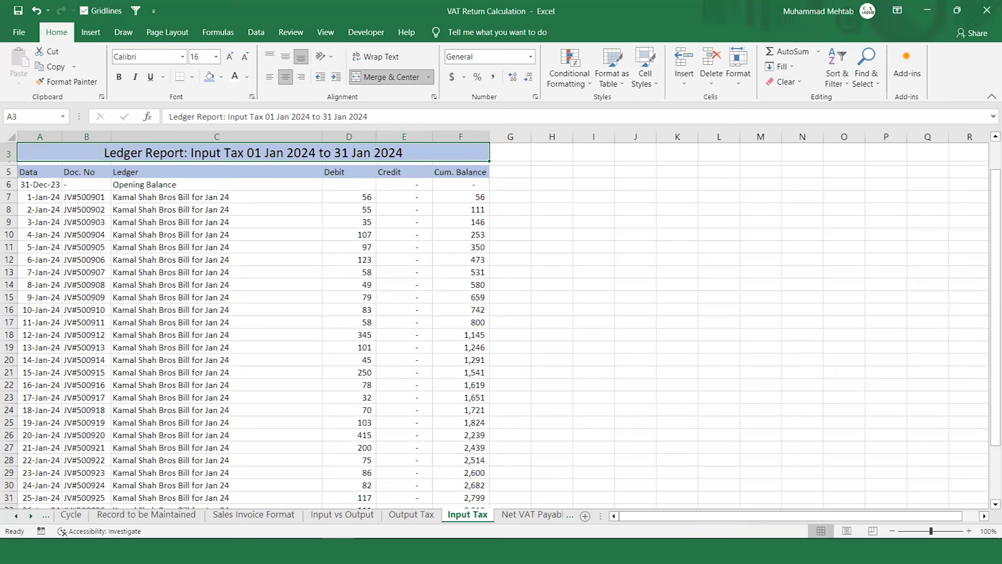
left_click(599, 282)
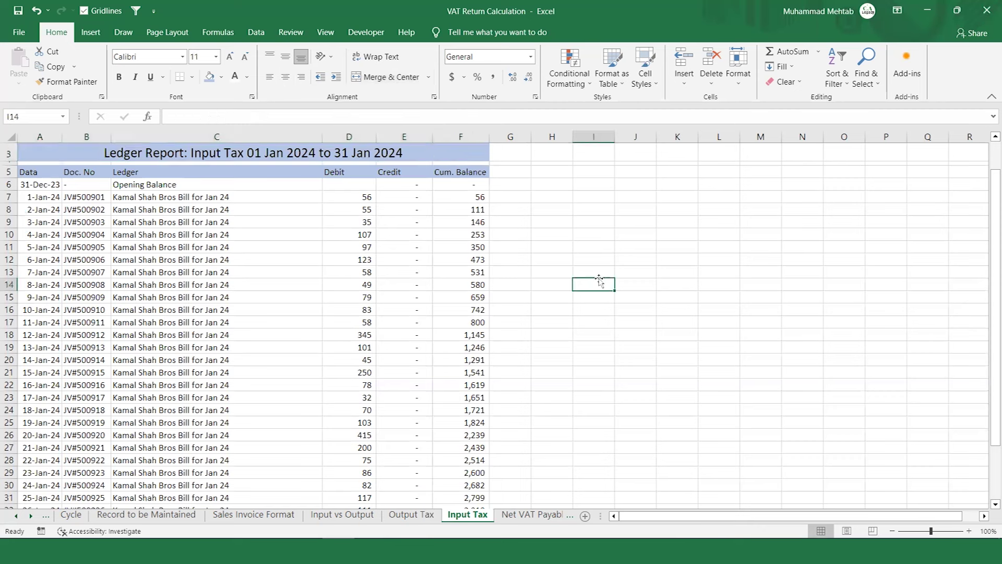
type("375,000")
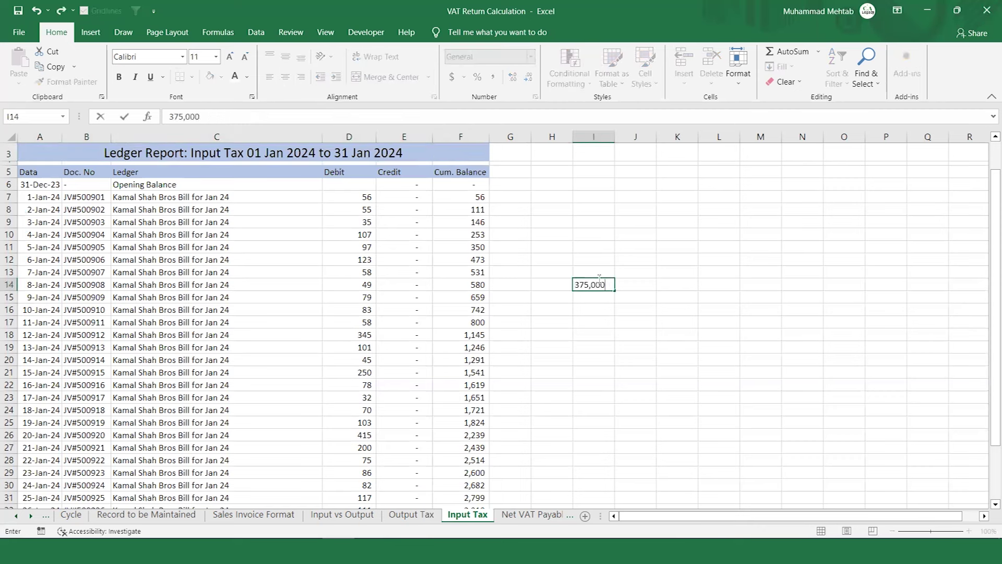
key("Return")
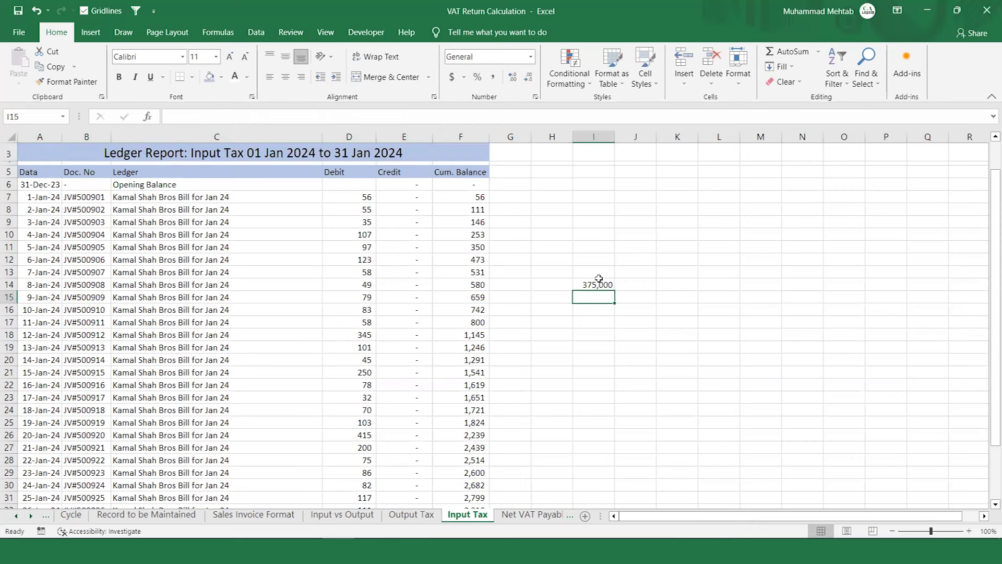
Enter the currency labels "AED" in J14 and "SAR" in J15 beside the 375,000 amount
key("Up")
key("Right")
type("AED")
key("Return")
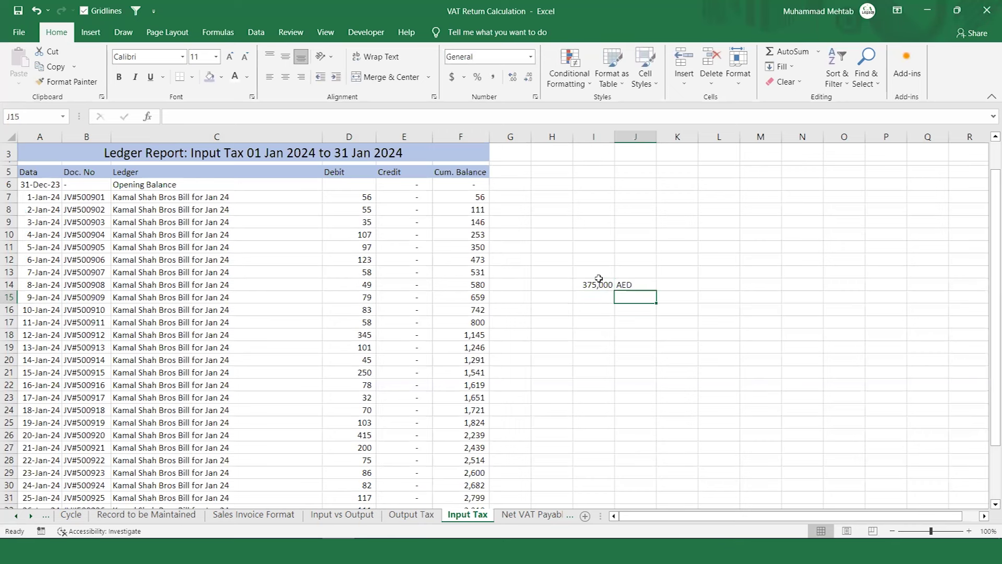
type("SAR")
key("Return")
key("Up")
key("Up")
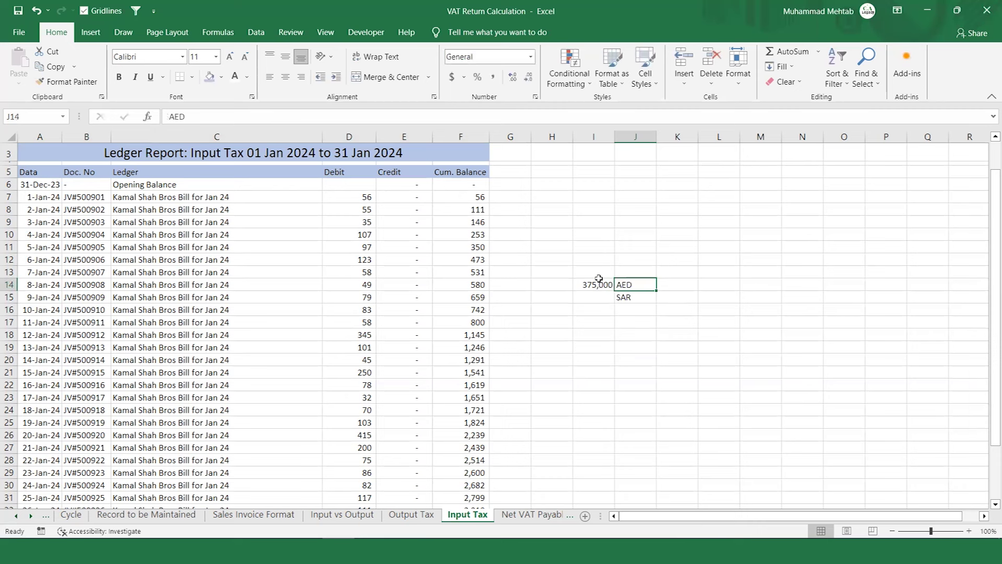
left_click(599, 279)
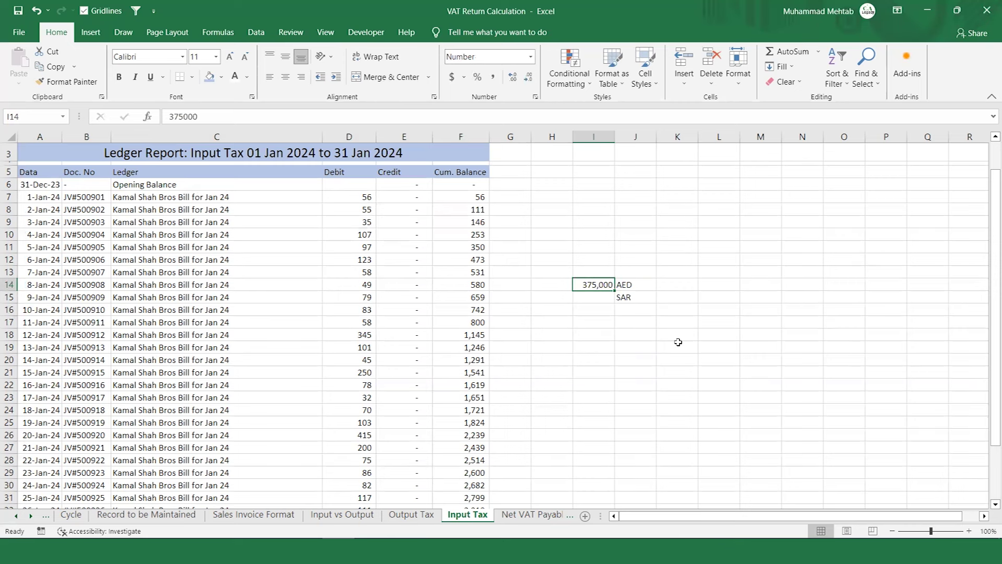
Calculate half of the I14 amount in I17 with the formula =I14*0.5
key("Down")
key("Down")
key("Down")
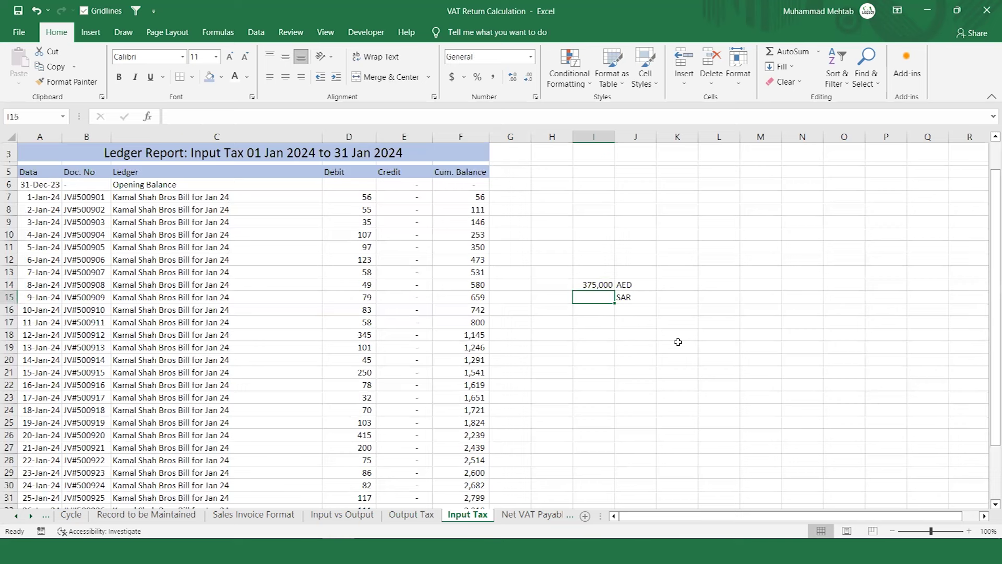
type("=")
key("Up")
key("Up")
key("Up")
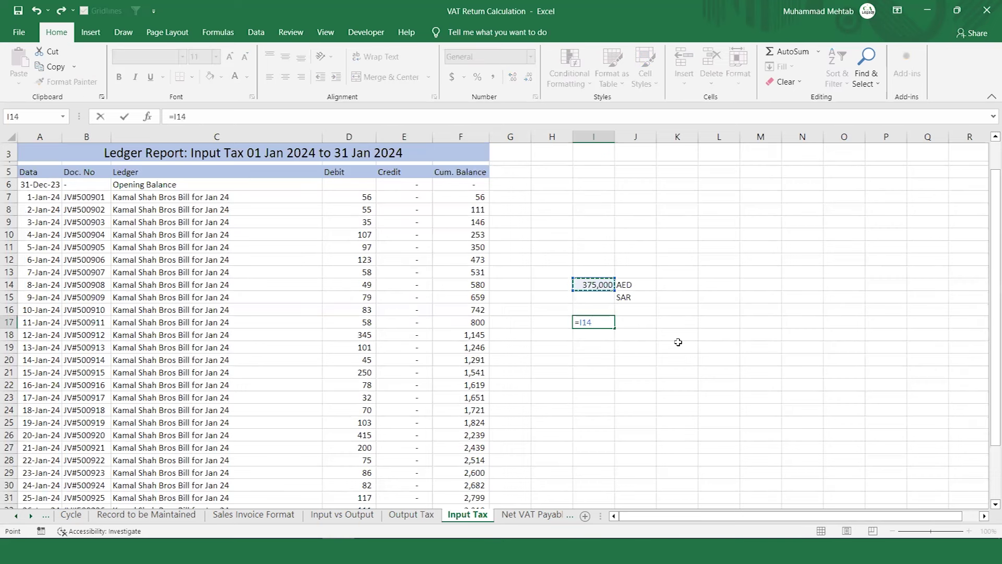
type("*.5")
key("Return")
Label the halved amount with "Val. Registration" in J17
key("Up")
key("Right")
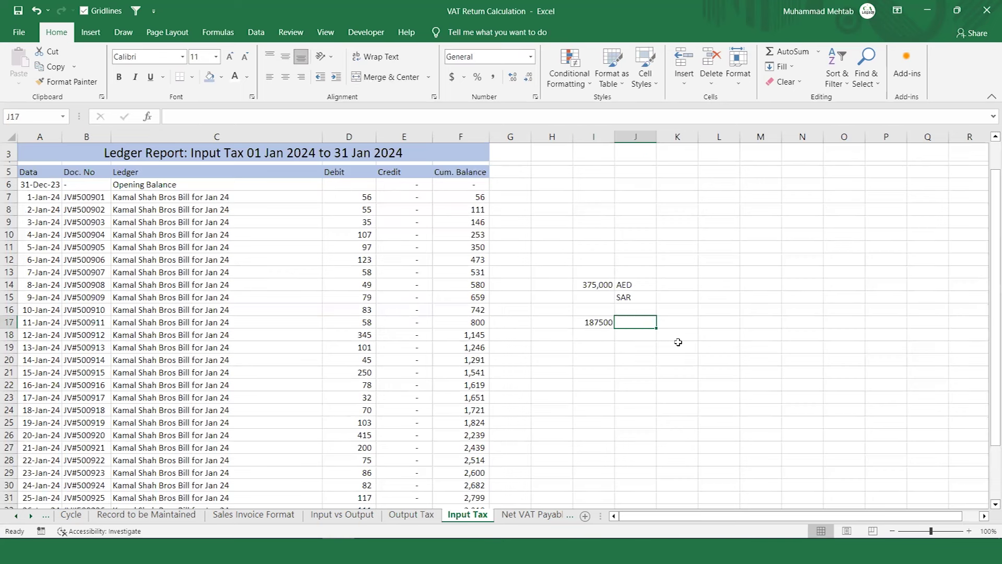
type("Val")
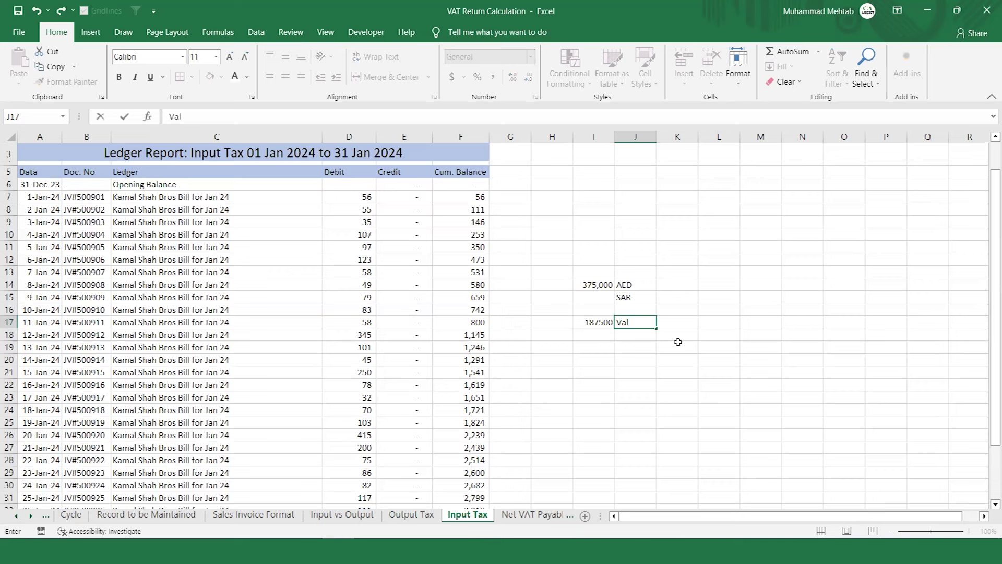
type(". Registration")
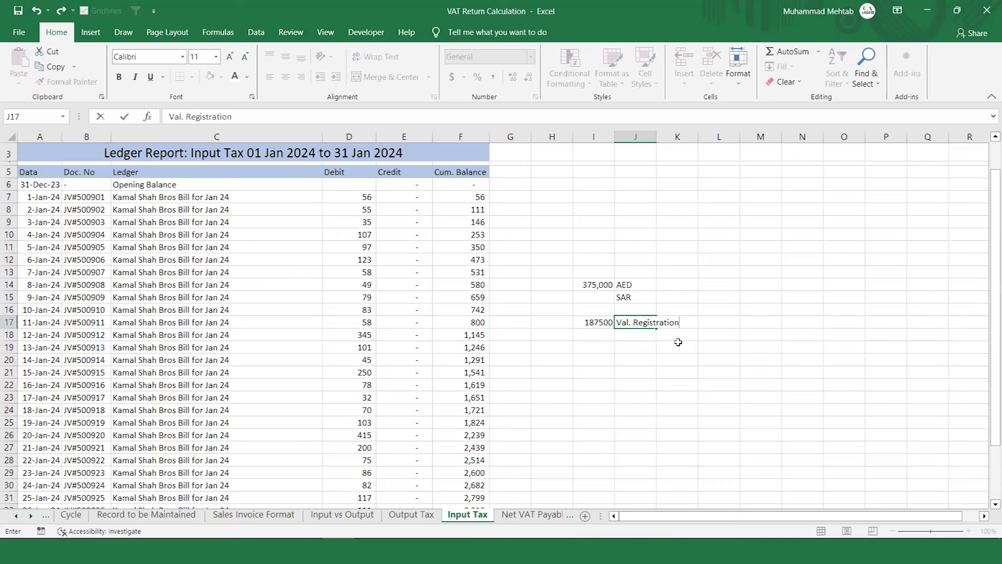
key("Return")
key("Up")
key("Left")
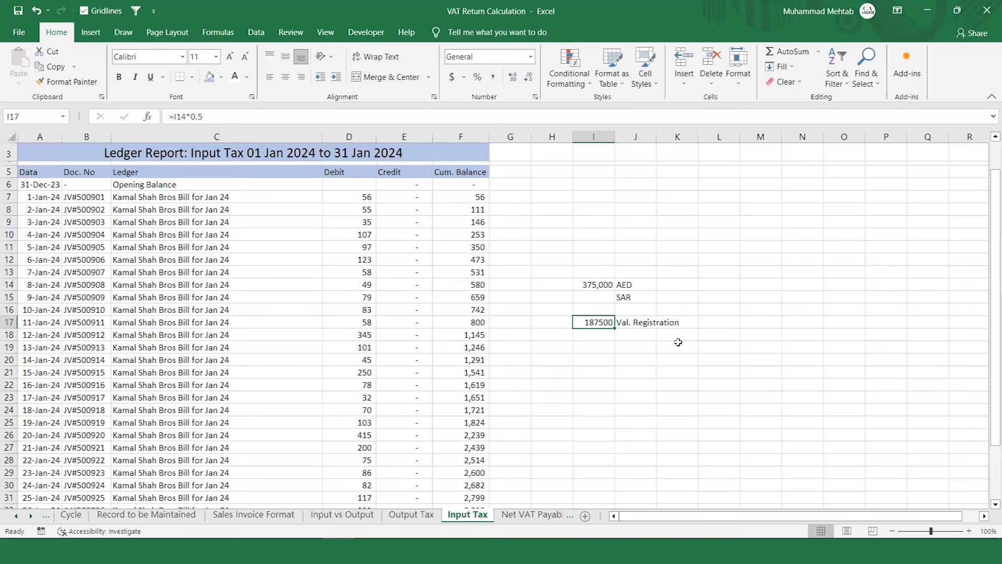
Compare the 375,000 amount in I14 with the halved registration amount in I17
key("Up")
key("Up")
key("Up")
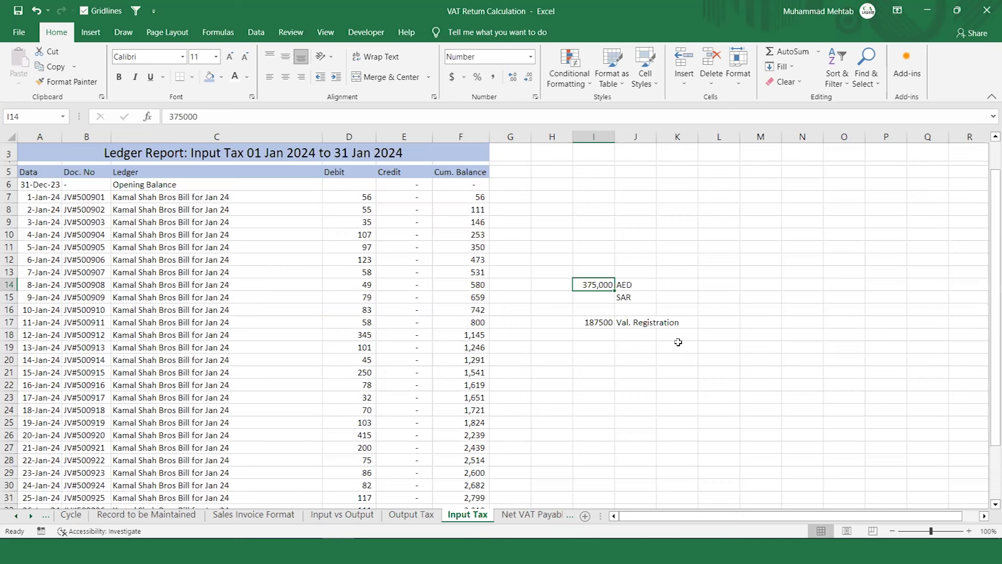
key("Down")
key("Down")
key("Down")
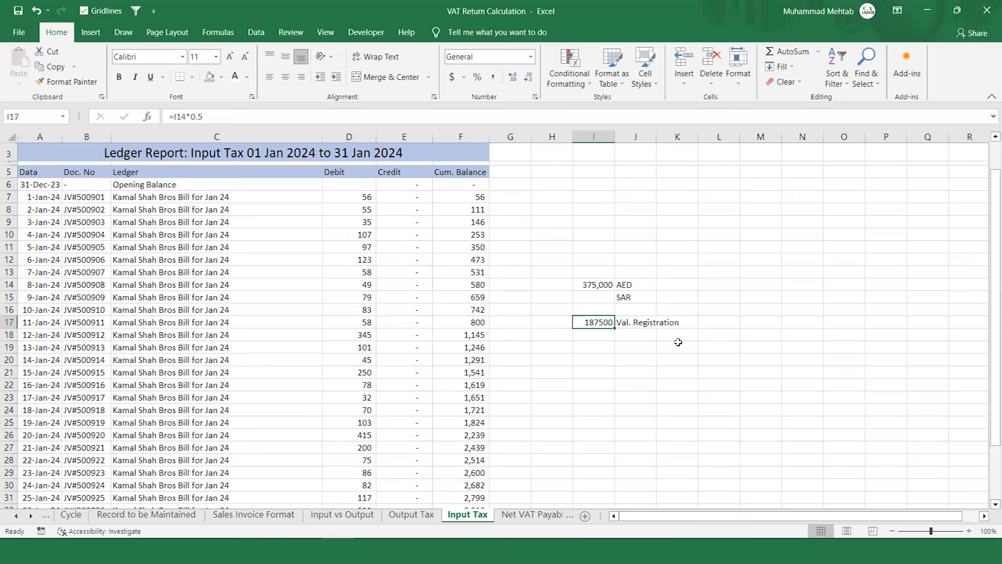
Enter the date 1 Jan 2024 in J18 under the registration label
key("Right")
key("Down")
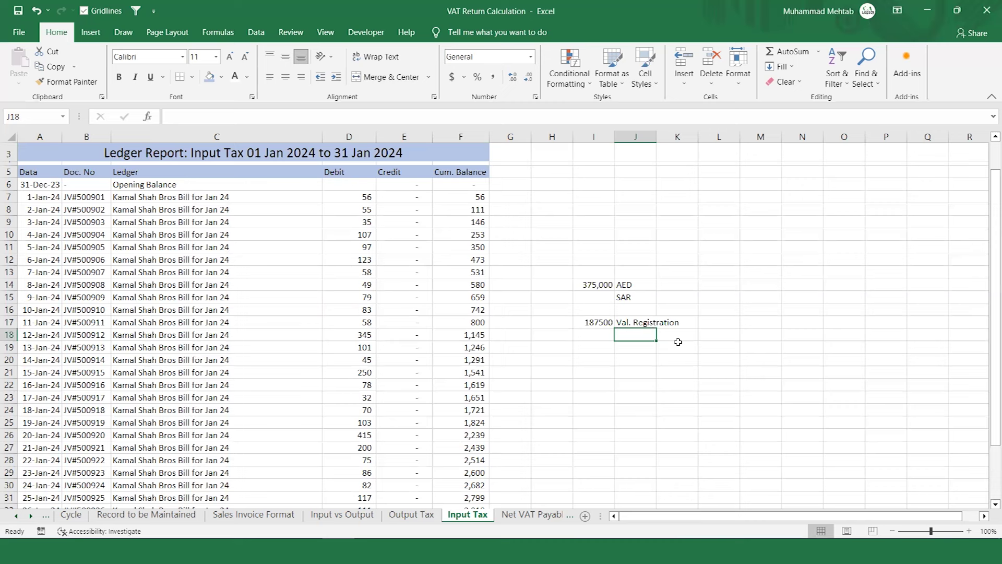
type("1")
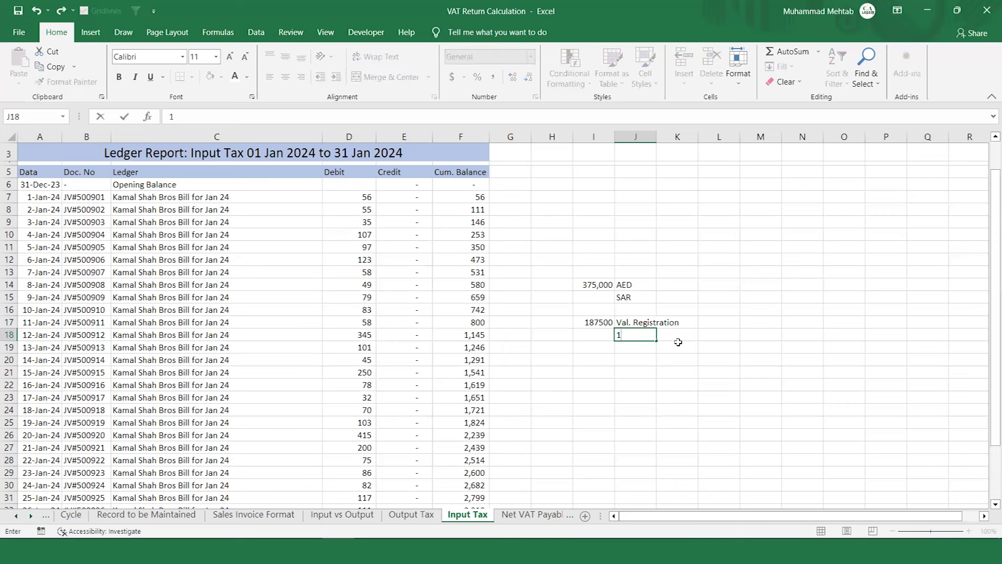
type(" Jan 2024")
key("Return")
Enter the date 1 Dec 2023 in J20, two rows under the first date
key("Up")
key("Up")
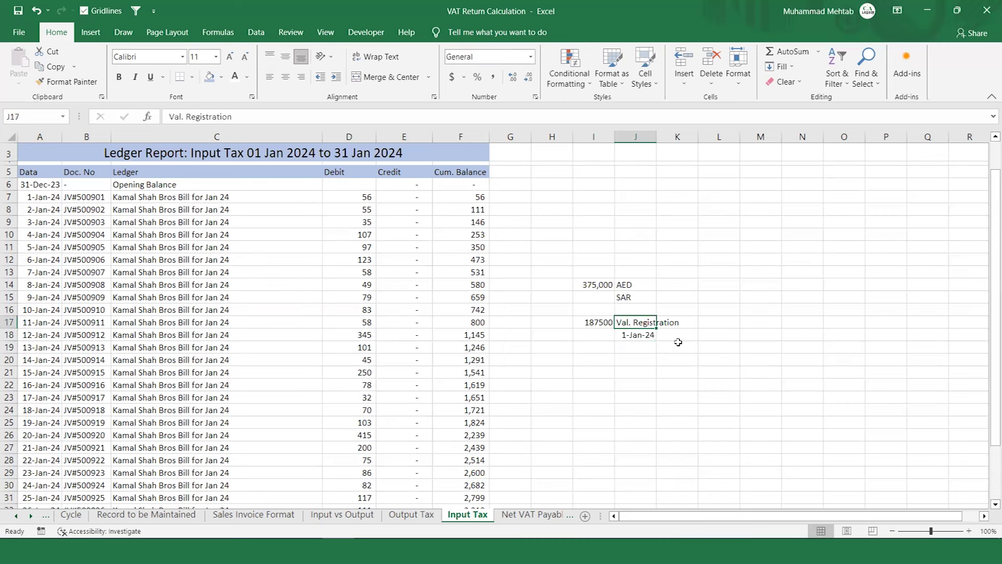
key("Down")
key("Down")
key("Down")
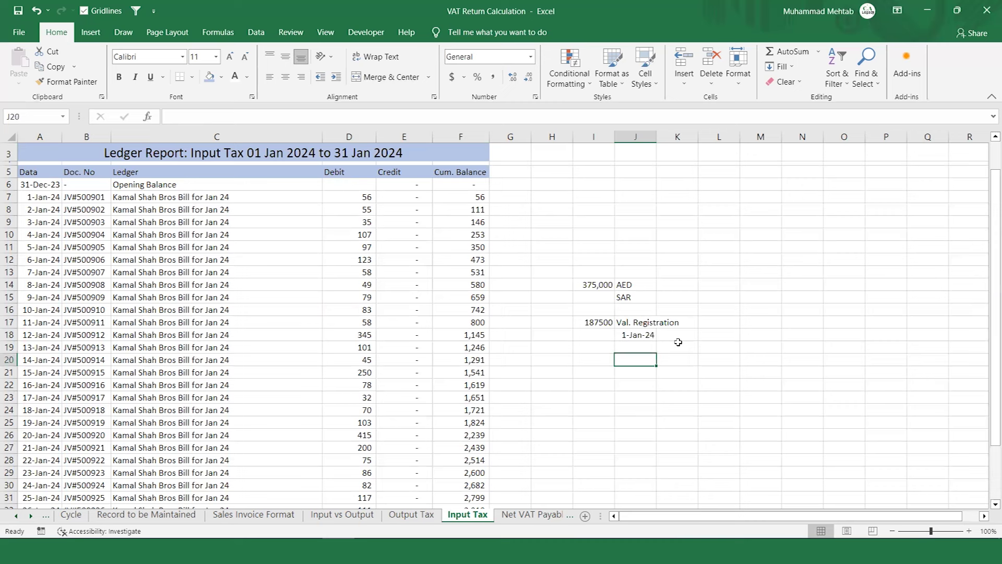
type("1 Dec 2023")
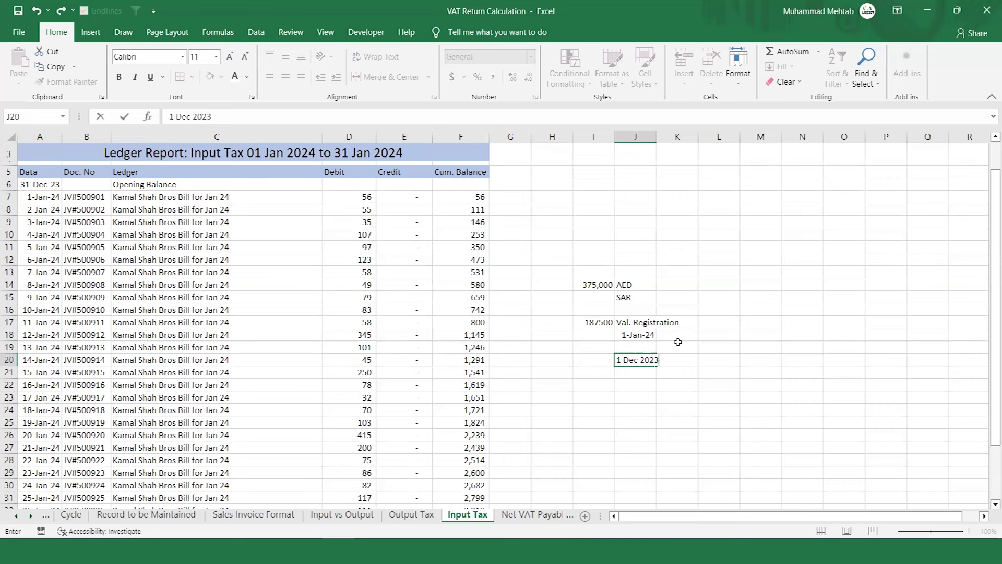
key("ctrl+Return")
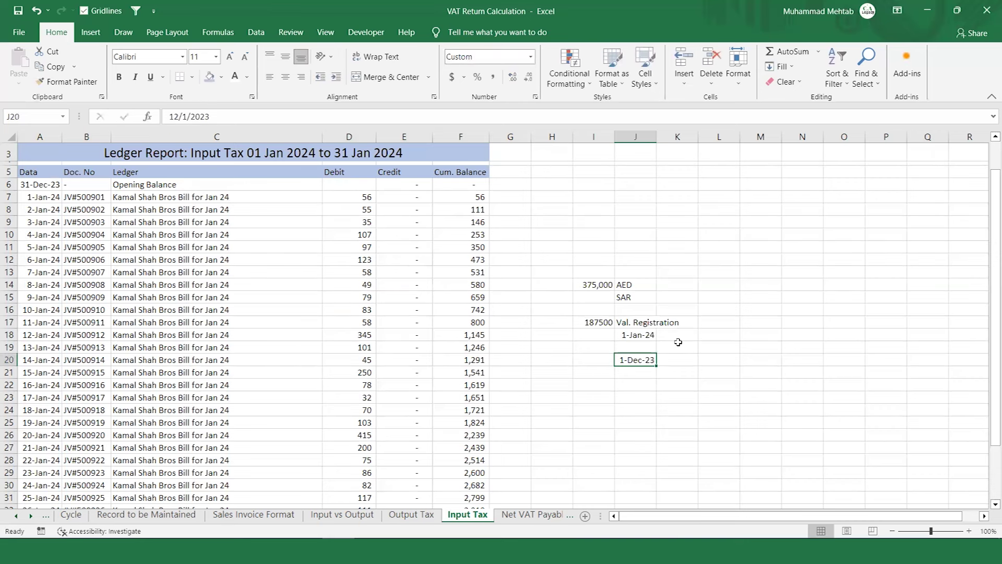
key("Up")
key("Up")
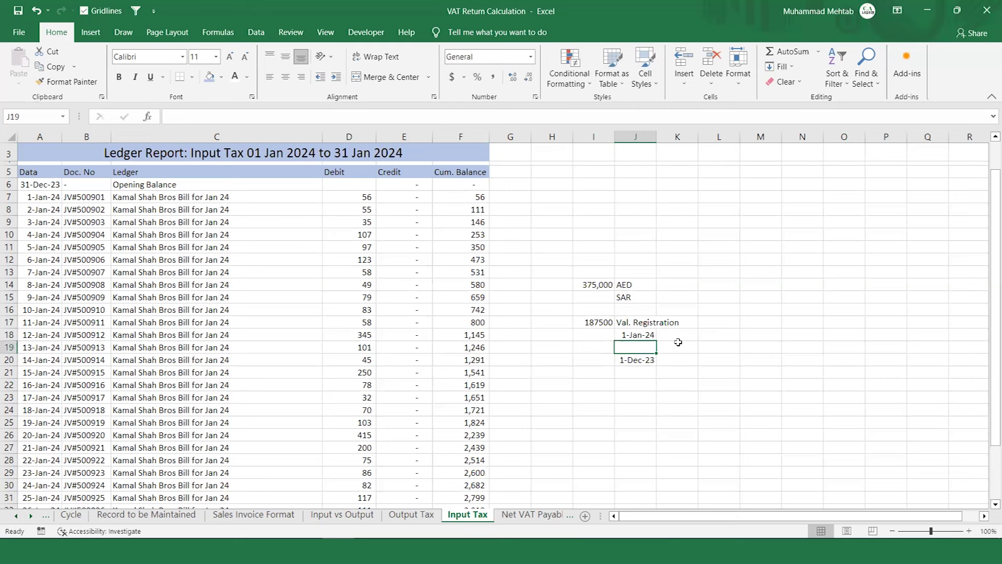
left_click(678, 342)
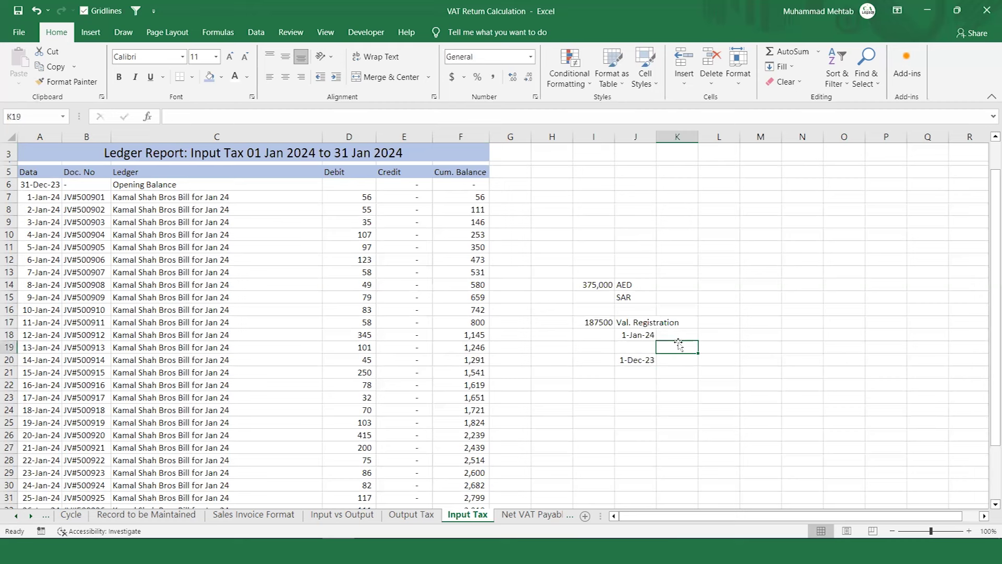
key("shift+Right")
key("shift+Right")
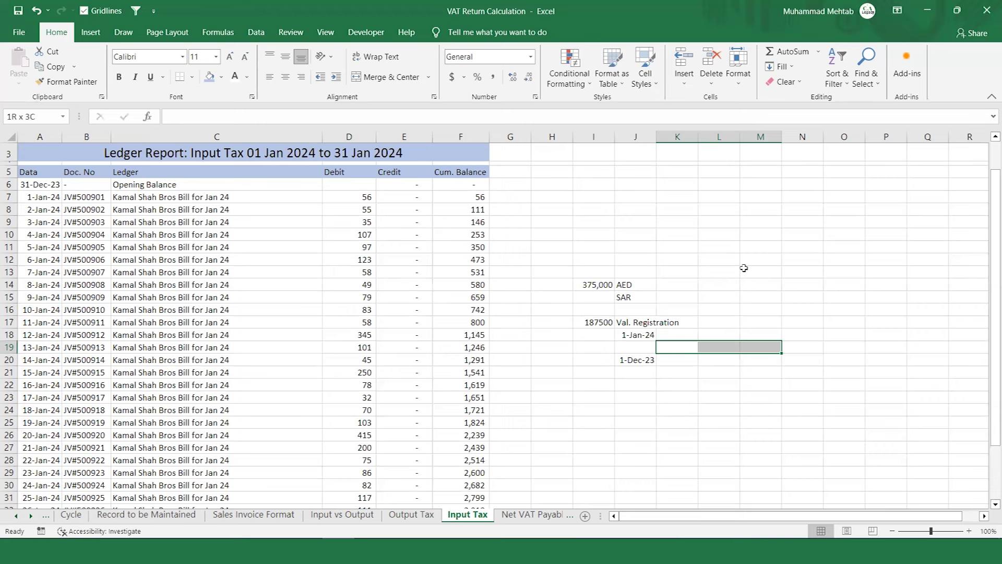
Check the closing cumulative balance in F37 of the Input Tax ledger
key("Left")
key("Left")
key("Left")
key("Left")
key("Left")
key("Up")
key("Up")
key("Up")
key("Up")
key("Up")
key("Up")
key("Up")
key("Up")
key("Up")
key("Up")
key("Up")
key("Up")
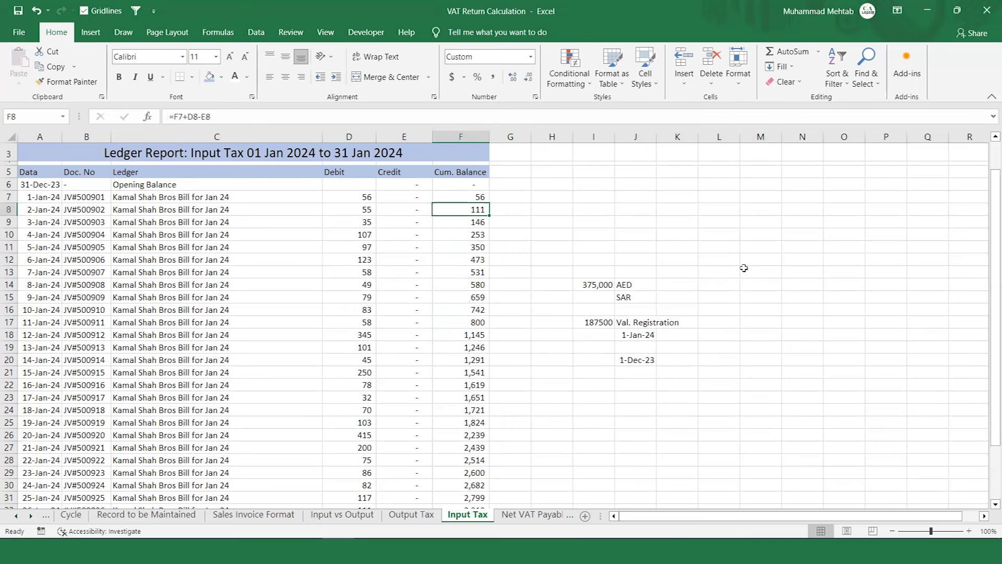
key("ctrl+Down")
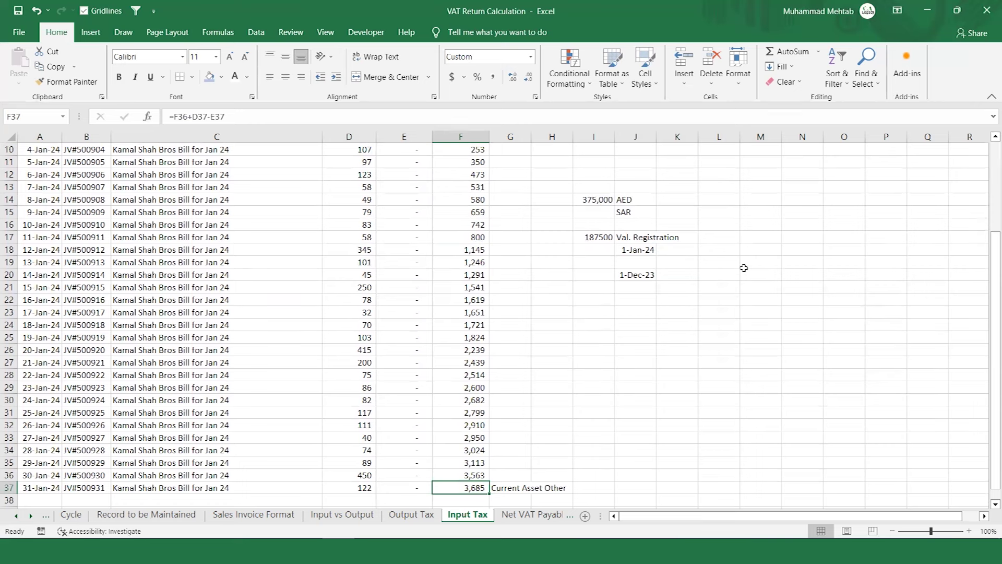
Check the closing balance in F37 of the Output Tax sheet, and return to the top of the Input Tax ledger
key("ctrl+Page_Up")
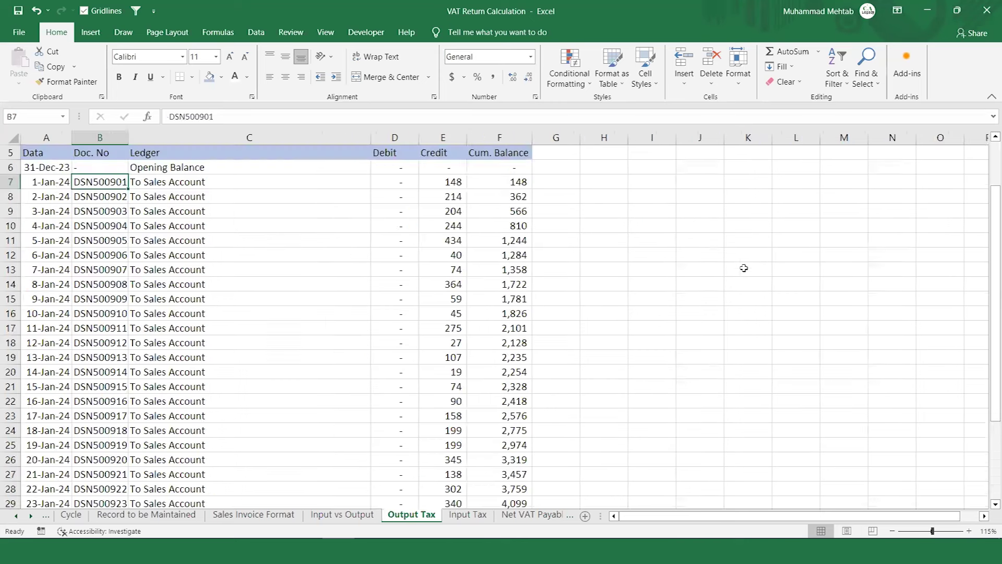
left_click(526, 338)
key("Down")
key("ctrl+Down")
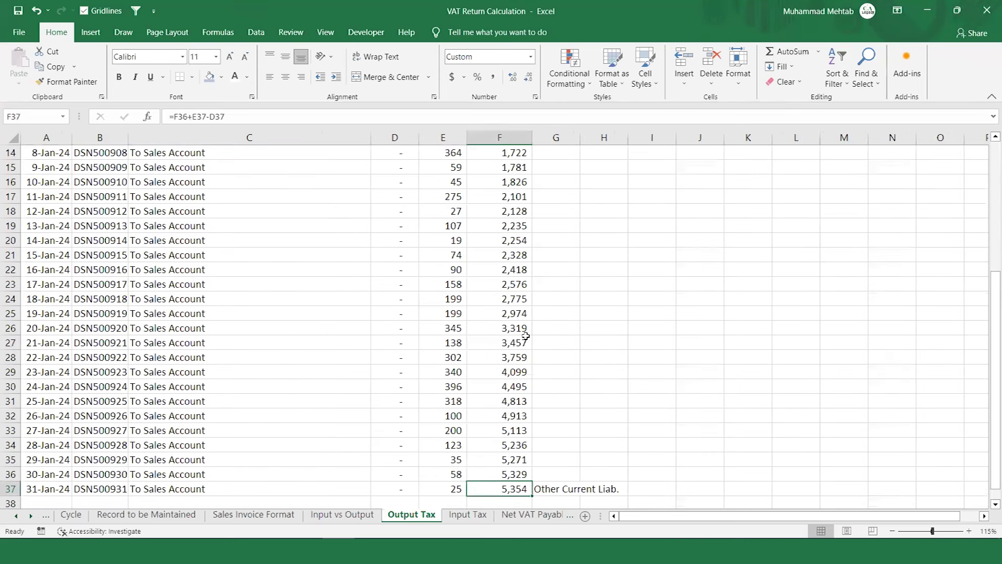
scroll(526, 336, "down", 1)
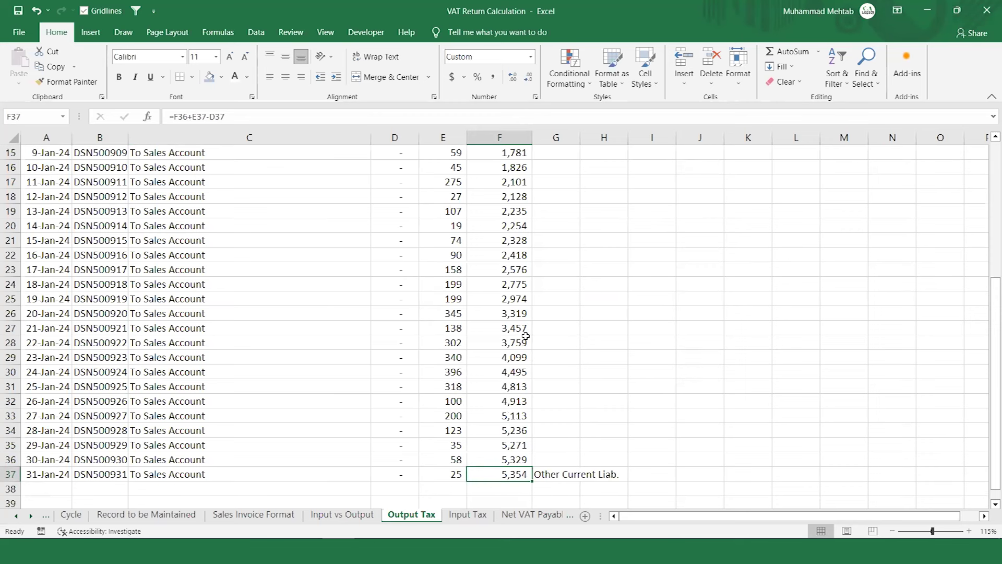
key("ctrl+Page_Down")
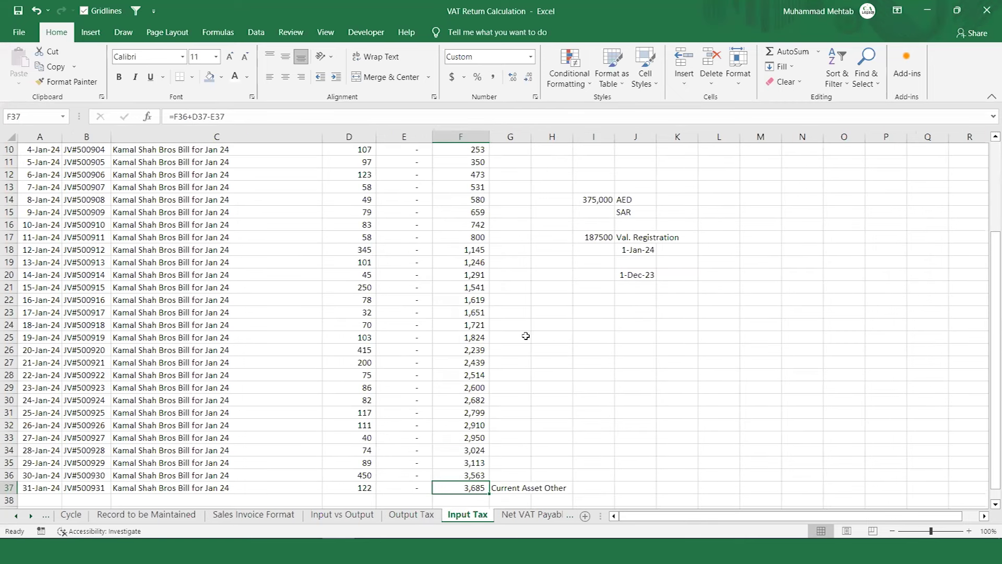
left_click(481, 334)
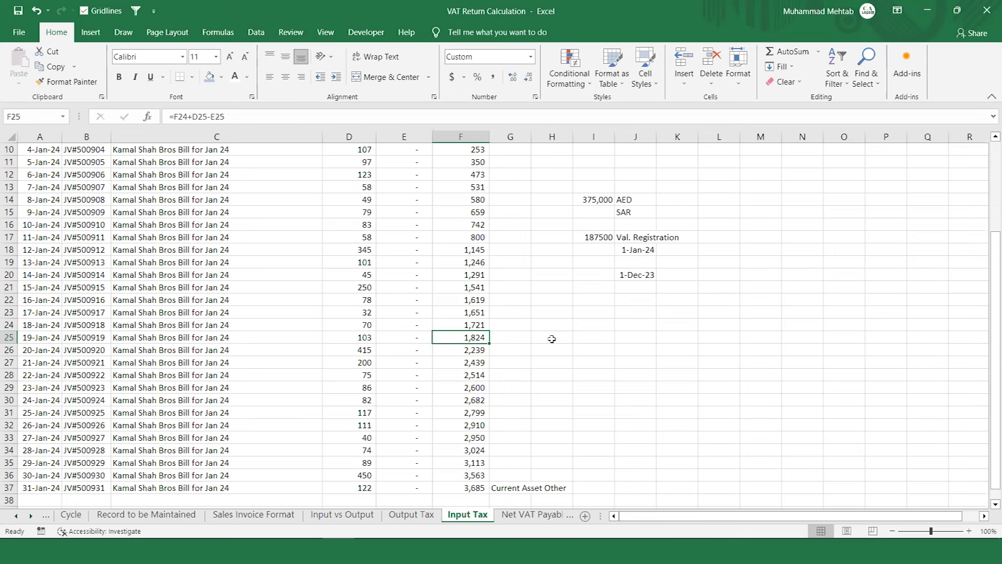
scroll(552, 339, "up", 3)
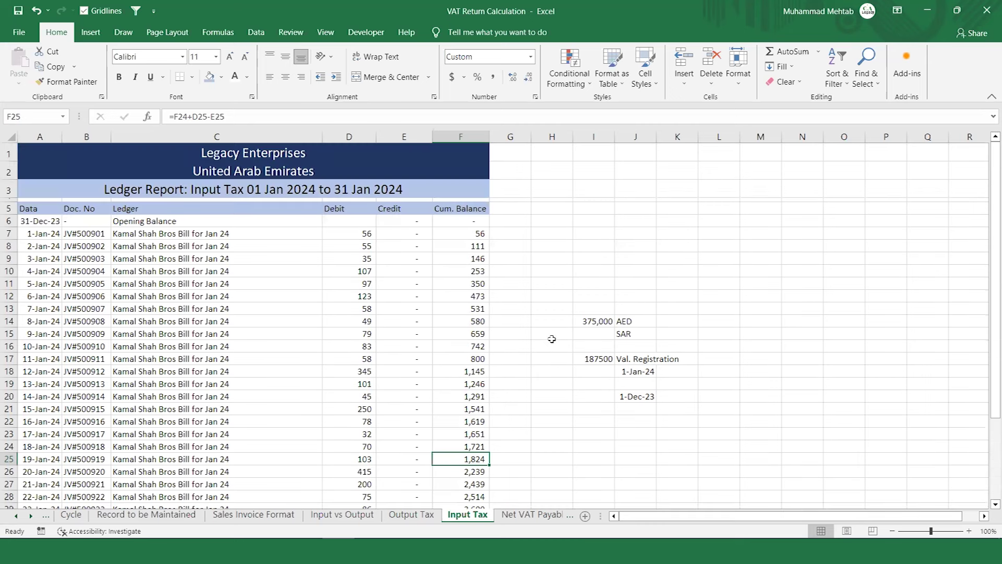
On the Net VAT Payable sheet, link the Output Tax amount in C8 to the closing balance in F37 of the Output Tax sheet
key("ctrl+Page_Down")
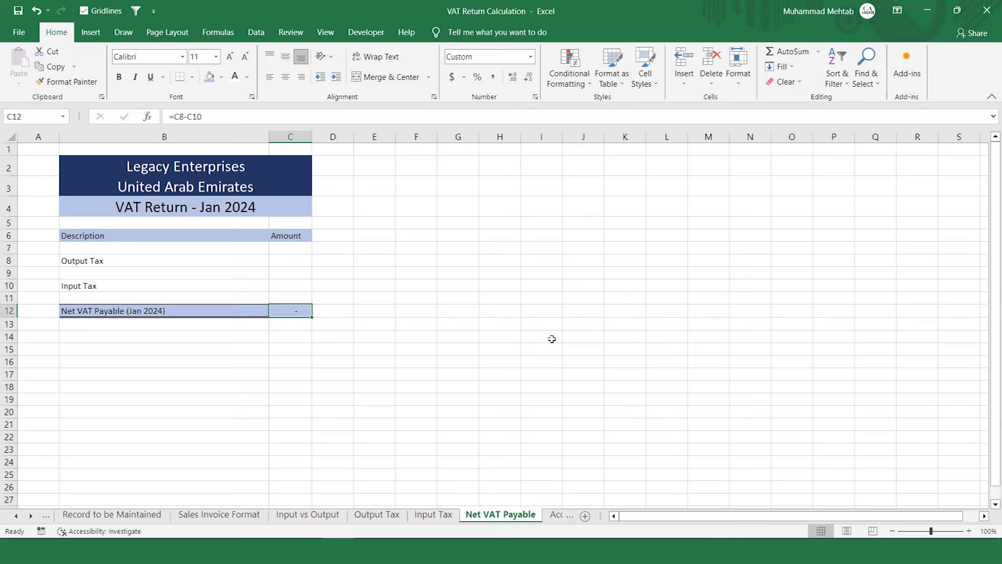
key("Down")
key("Down")
key("Up")
key("Up")
key("Up")
key("Up")
key("Up")
key("Up")
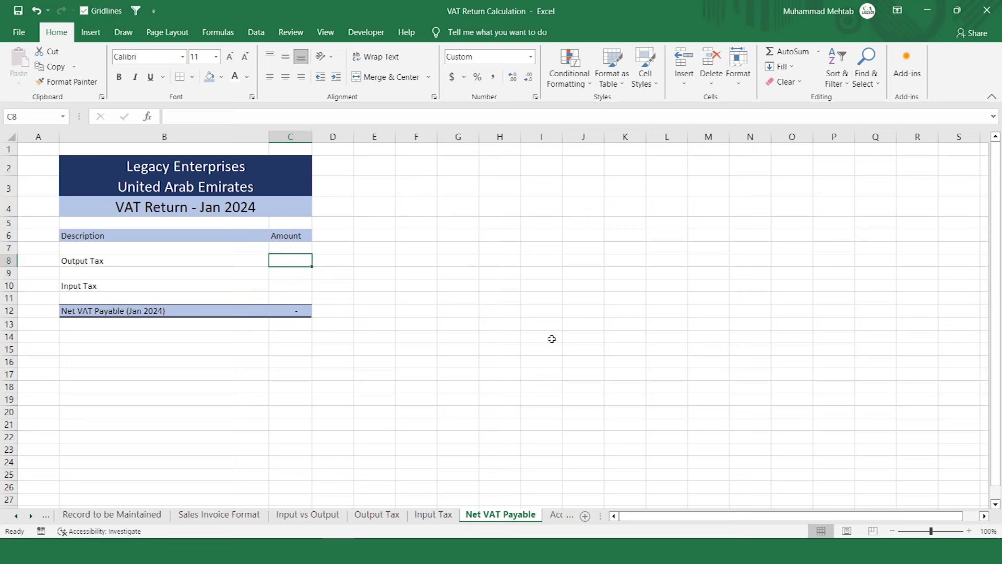
type("=")
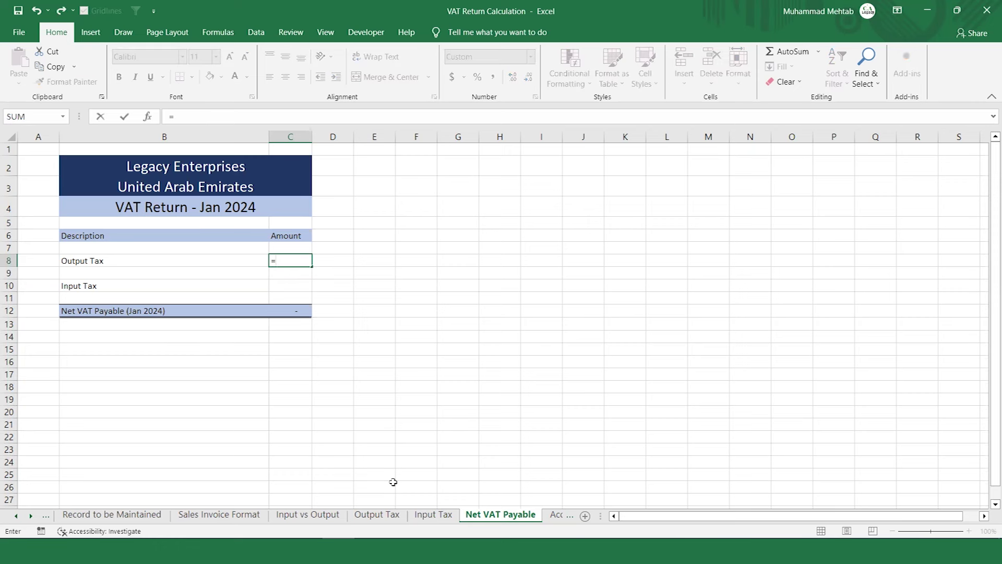
left_click(388, 515)
left_click(506, 474)
key("Return")
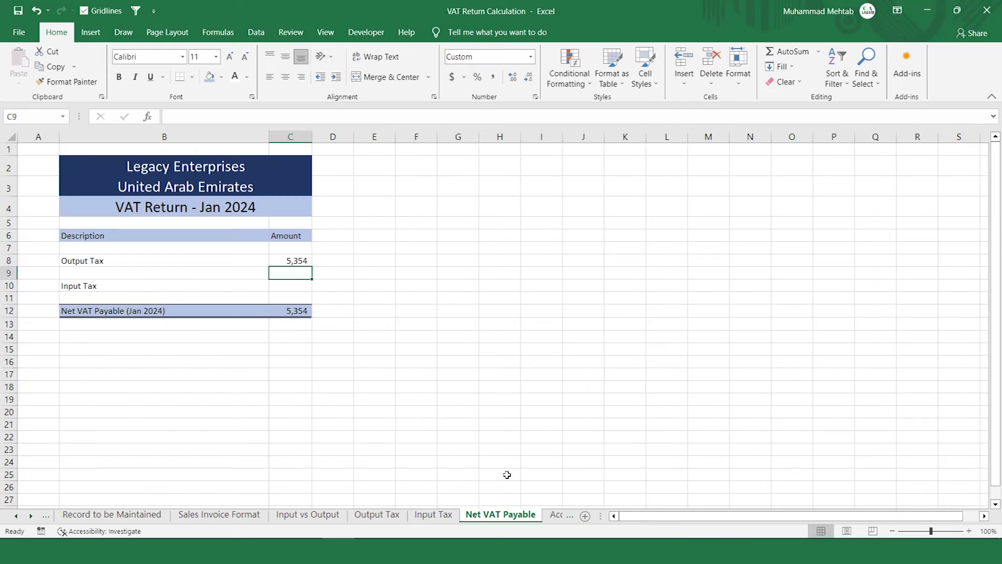
Link the Input Tax amount in C10 to the closing balance in F37 of the Input Tax sheet
scroll(506, 474, "up", 1)
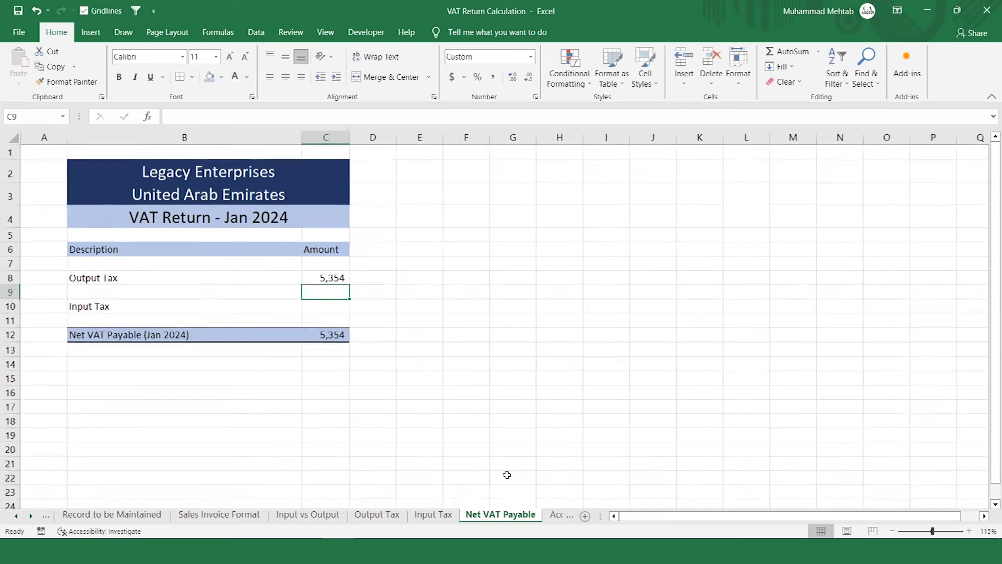
key("Down")
type("=")
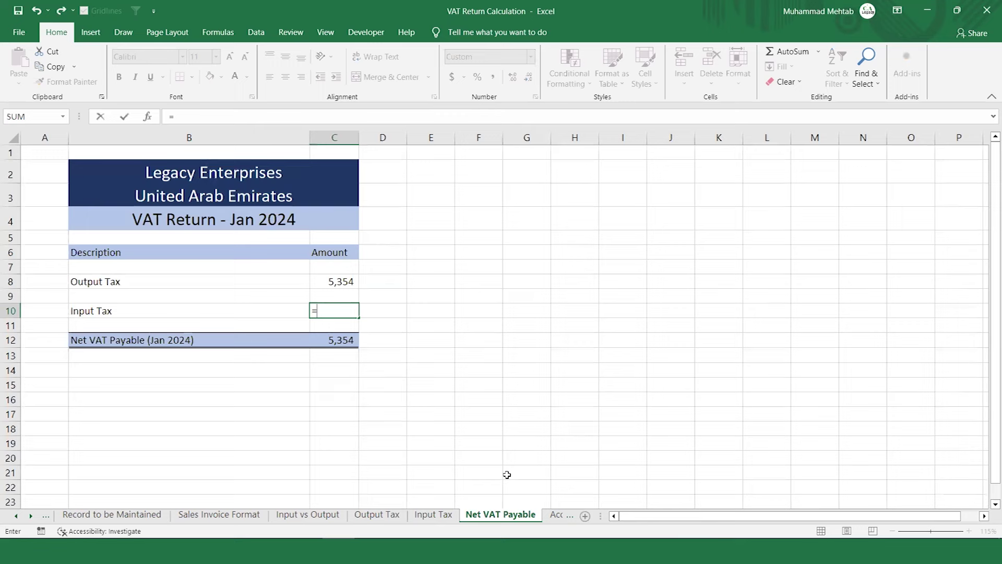
left_click(433, 515)
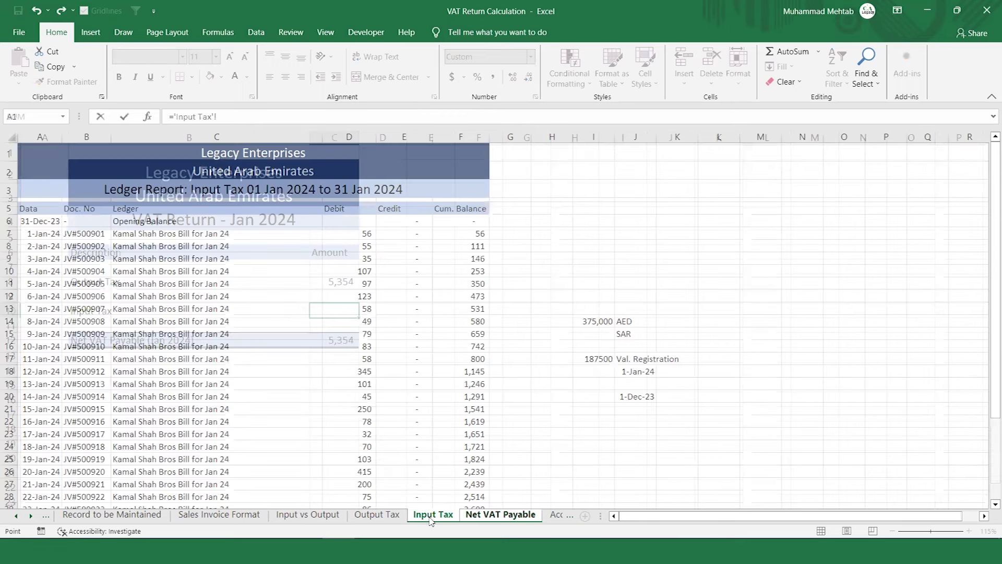
key("ctrl+Down")
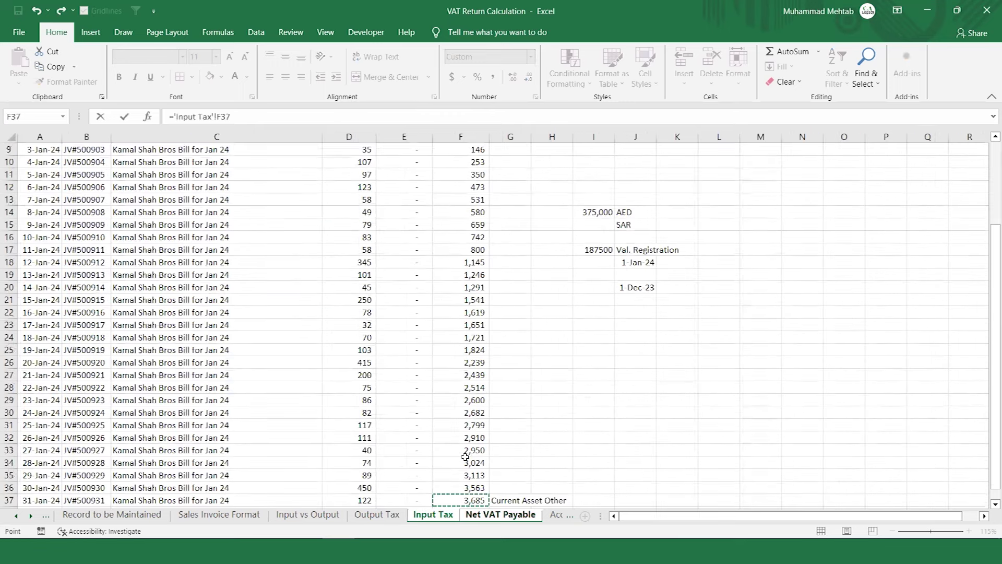
key("Return")
Label the Output Tax amount by entering "Sales" beside it in D8
key("Up")
key("Up")
key("Up")
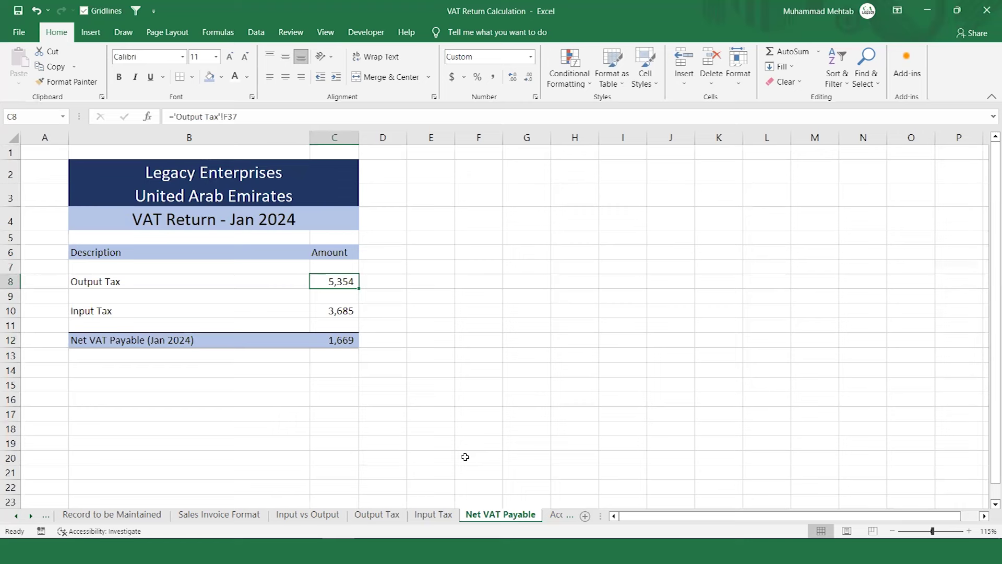
key("Right")
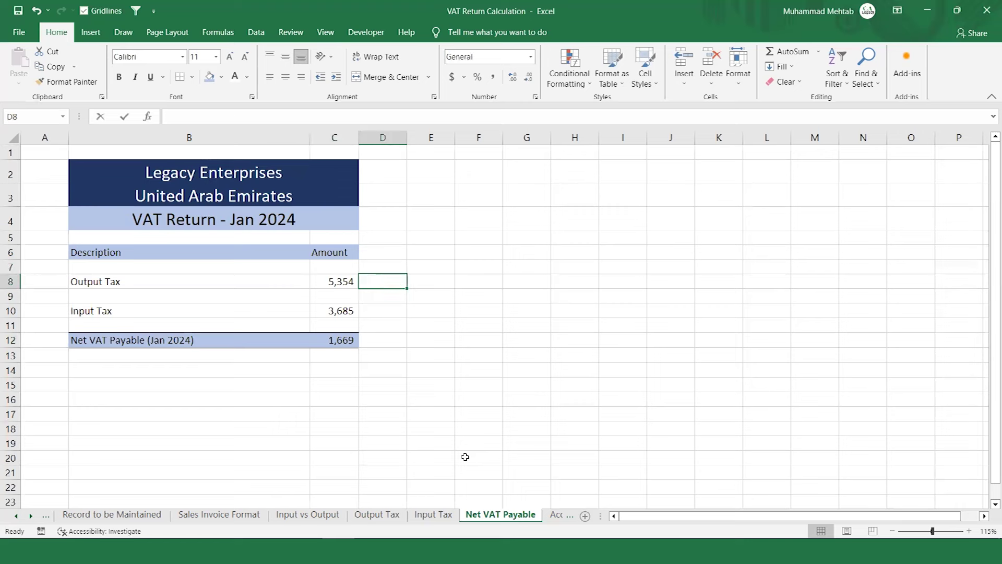
type("Sales")
key("Return")
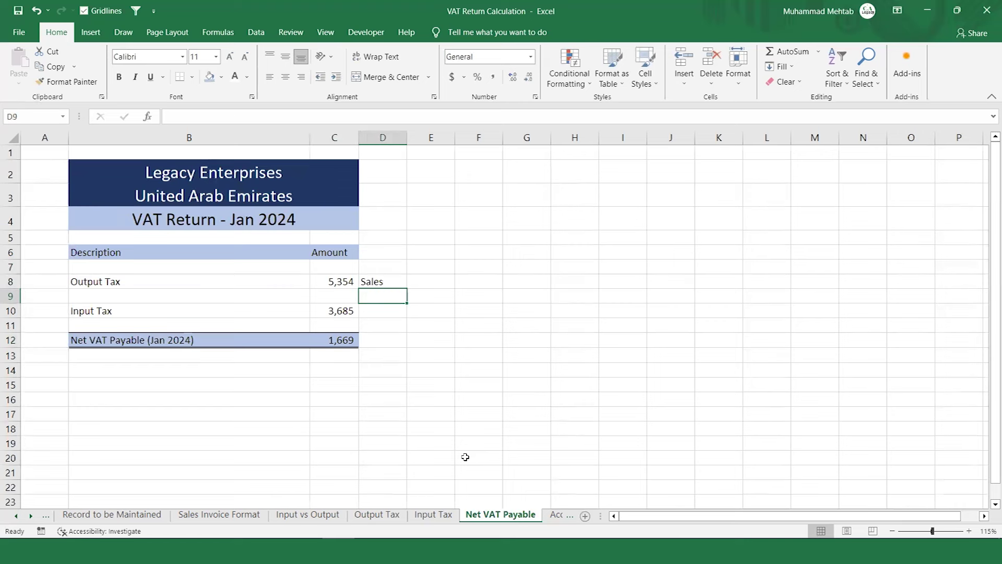
key("Up")
key("Left")
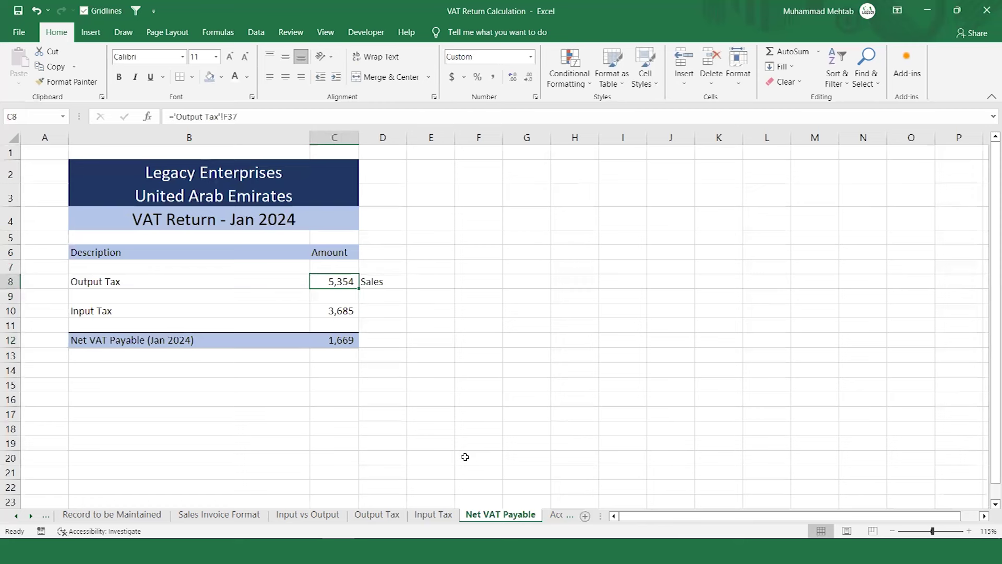
Enter the note "Purchases & Expenses" in D10 beside the Input Tax amount
key("Right")
key("Down")
key("Down")
type("Purh")
key("BackSpace")
type("chases o")
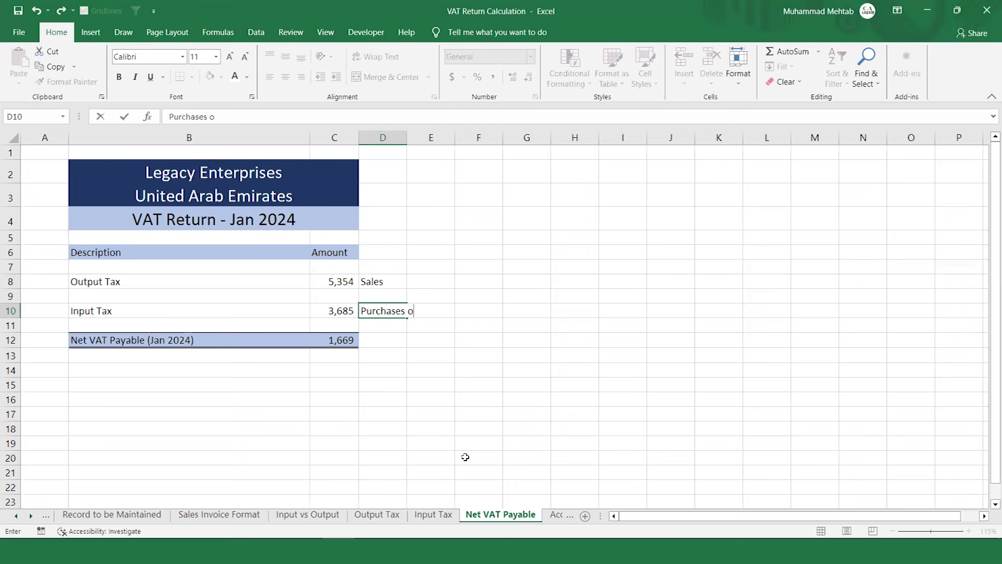
key("BackSpace")
type("& Expenses")
key("Return")
key("Up")
key("Left")
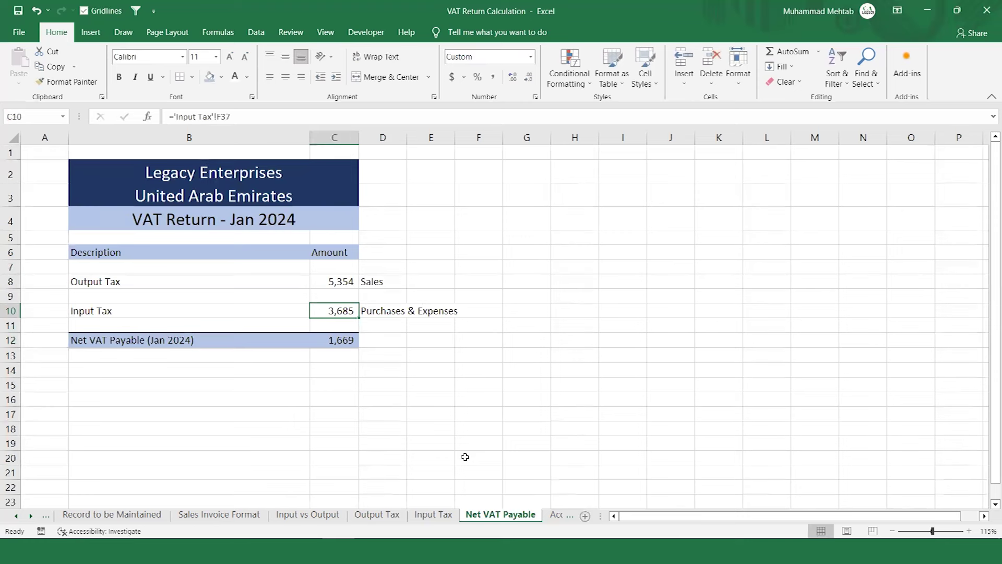
Check the Output Tax amount in C8 and the Net VAT Payable formula in C12
key("Up")
key("Up")
key("Down")
key("Down")
key("Down")
key("Down")
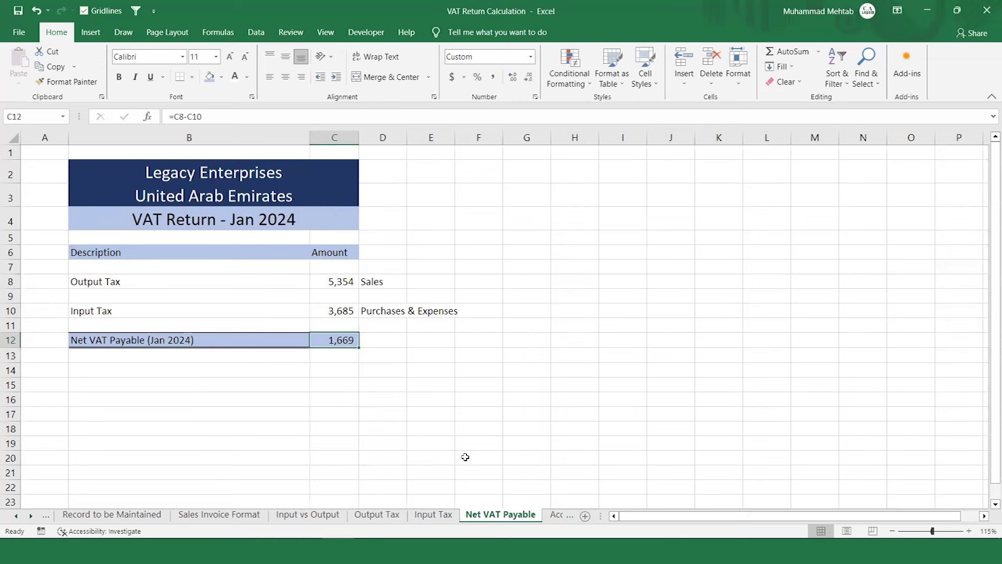
Return to Sheet1 to view the list of VAT topics
key("ctrl+Page_Up")
key("ctrl+Page_Up")
key("ctrl+Page_Up")
key("ctrl+Page_Up")
key("ctrl+Page_Up")
key("ctrl+Page_Up")
key("ctrl+Page_Up")
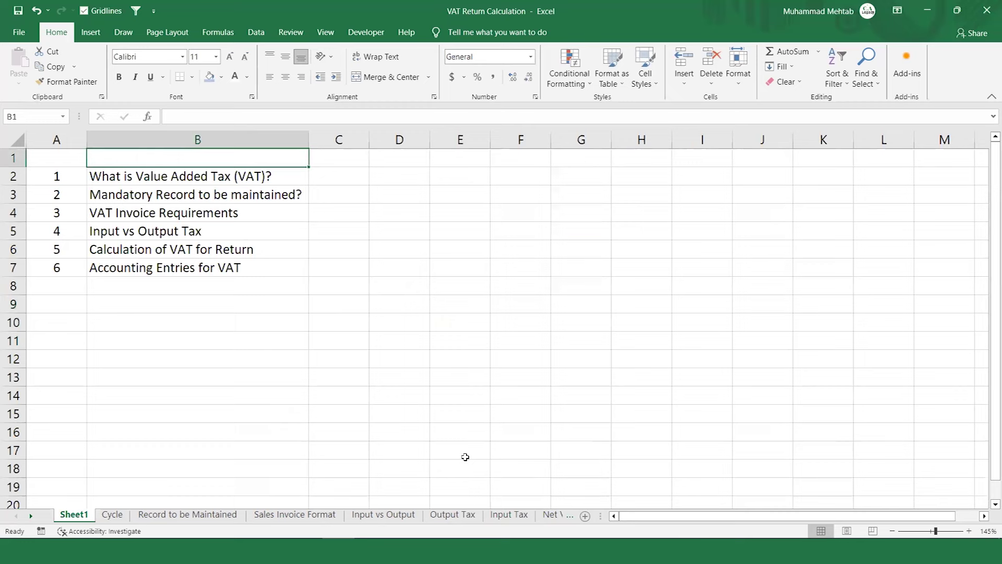
Go through the sheets to Accounting Treatment and select the To Record Purchases heading in A1
key("ctrl+Page_Down")
key("ctrl+Page_Down")
key("ctrl+Page_Down")
key("ctrl+Page_Down")
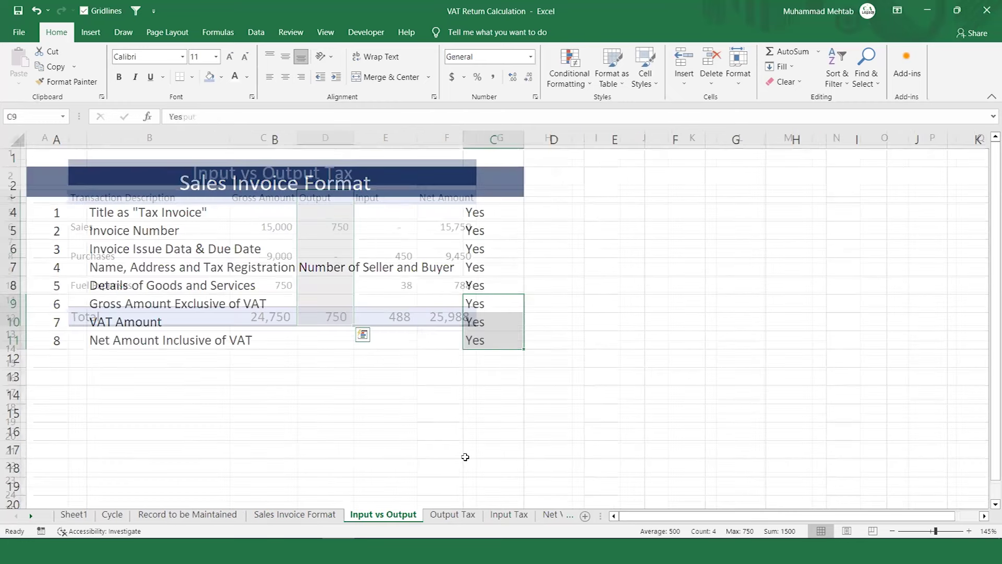
key("ctrl+Page_Down")
key("ctrl+Page_Down")
key("ctrl+Page_Down")
key("ctrl+Page_Down")
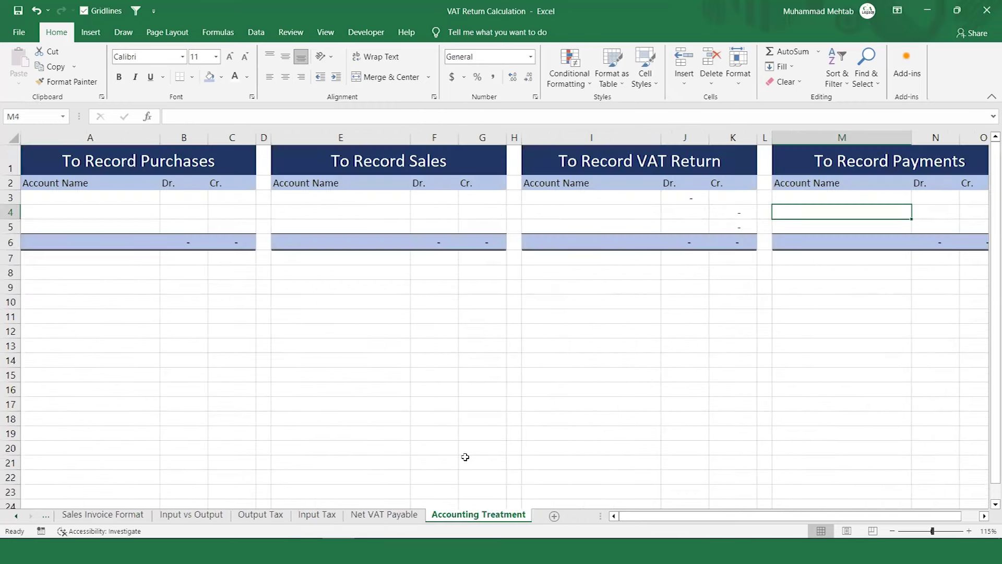
key("ctrl+Page_Up")
key("ctrl+Page_Down")
key("Up")
key("Up")
key("Up")
key("ctrl+Home")
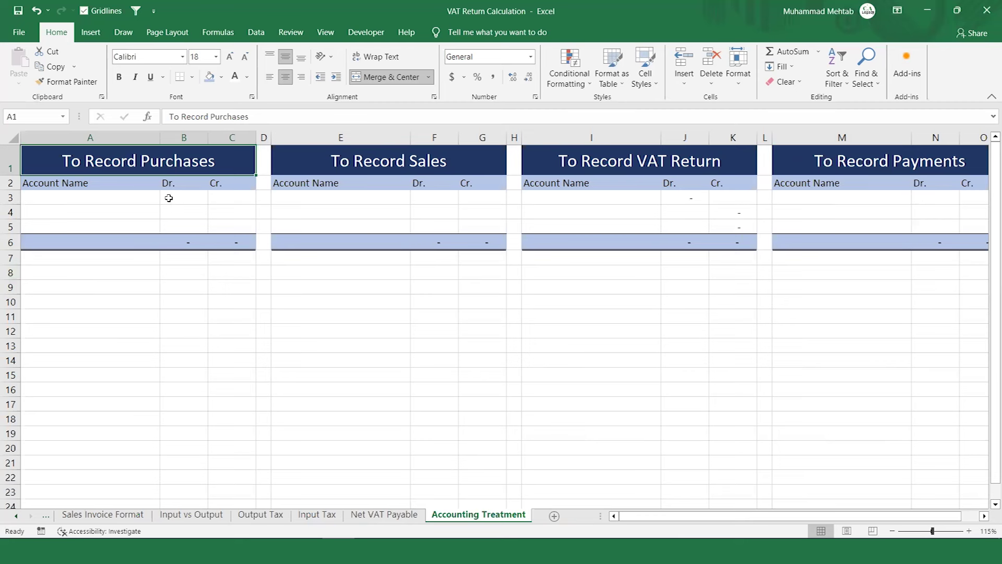
List the accounts Purchases, Input Tax and Accounts Payable in A3:A5 of the To Record Purchases table
left_click(136, 197)
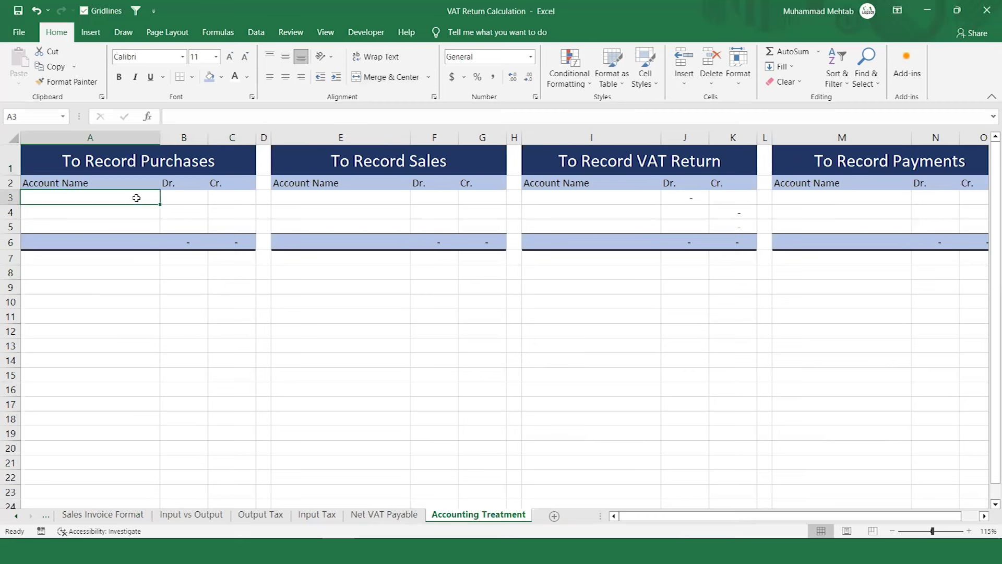
type("Purc")
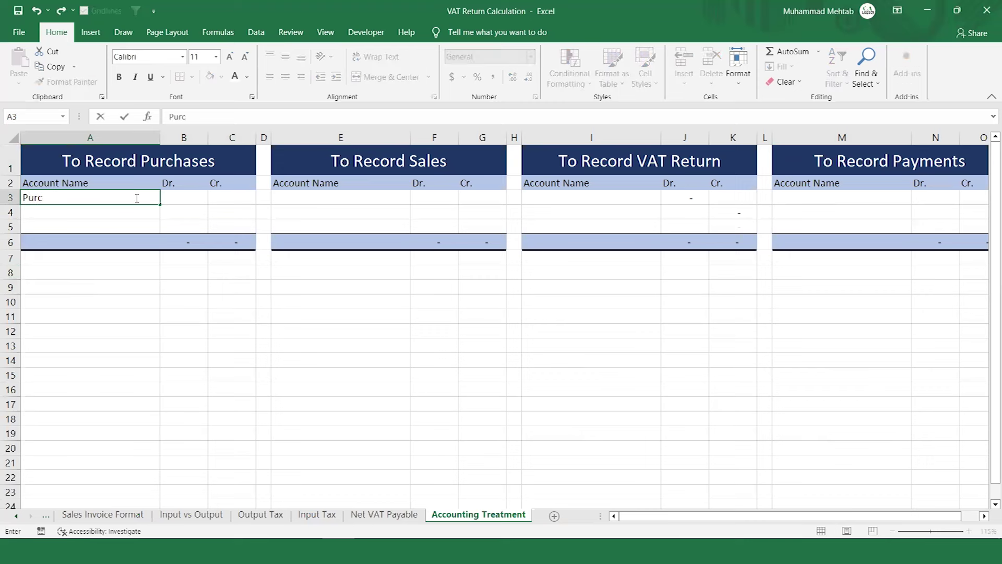
type("hases")
key("Return")
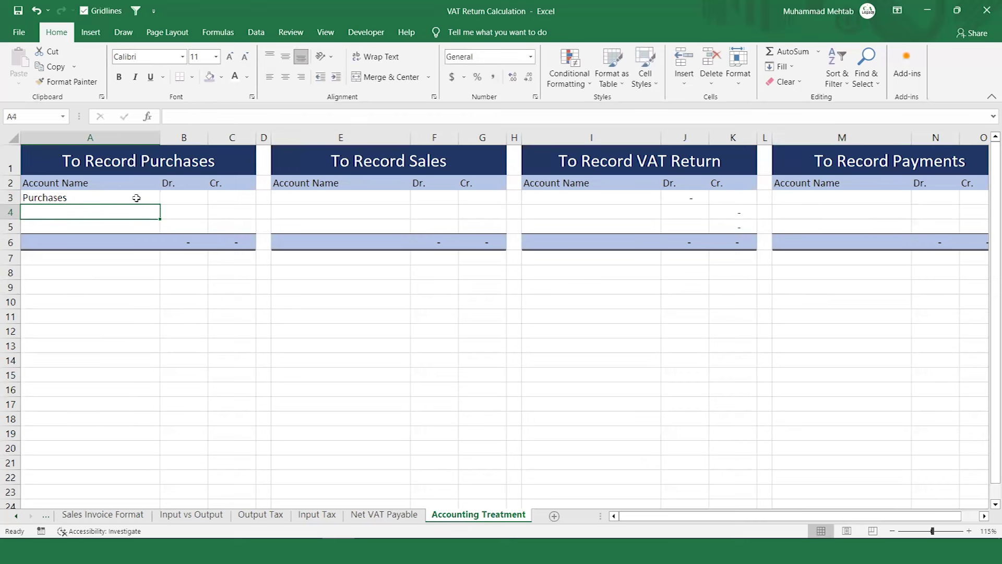
type("In")
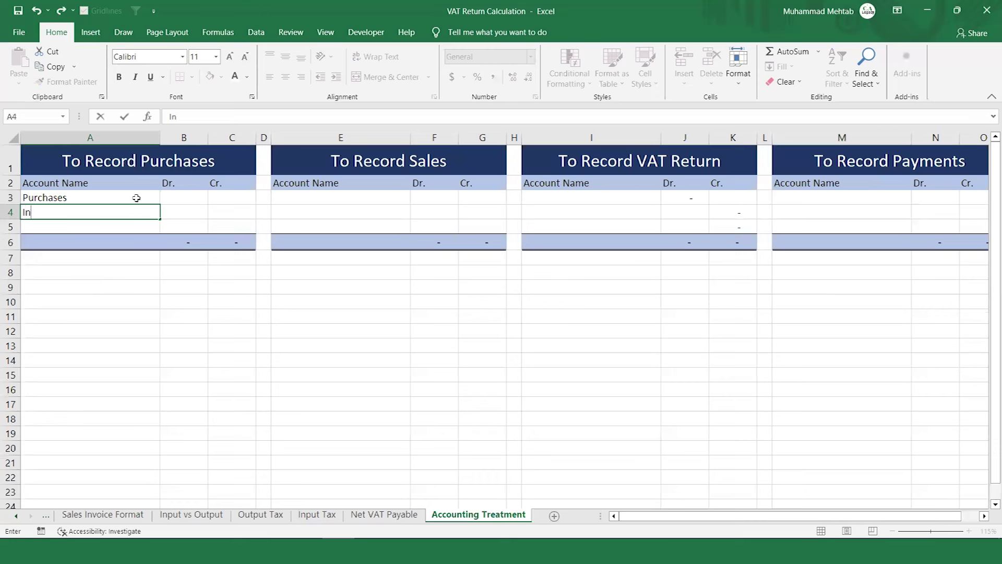
type("put Tax")
key("Return")
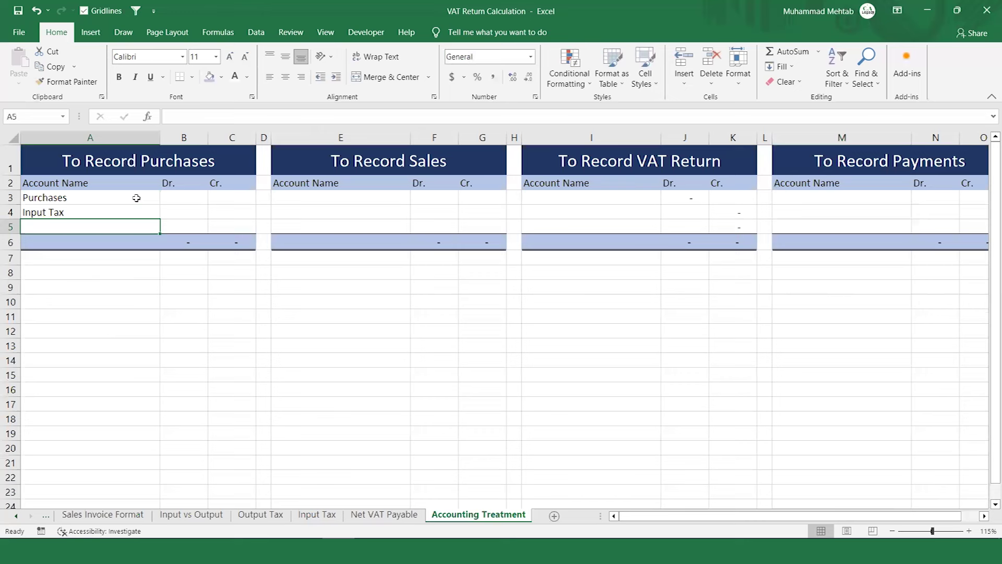
type("Accounta")
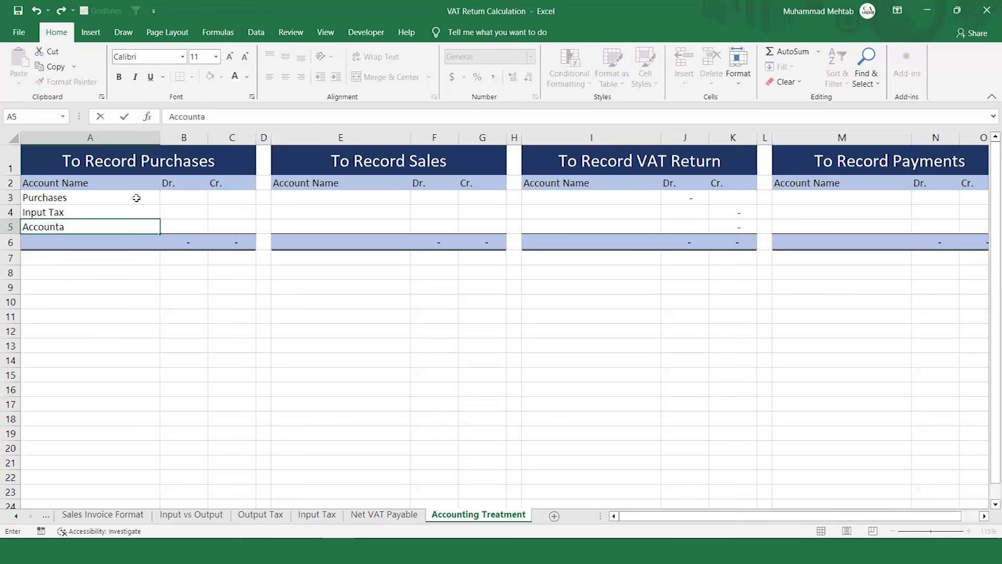
key("BackSpace")
type("s Payable")
key("Return")
Enter a debit of 10000 for Purchases in B3
key("Up")
key("Up")
key("Up")
key("Right")
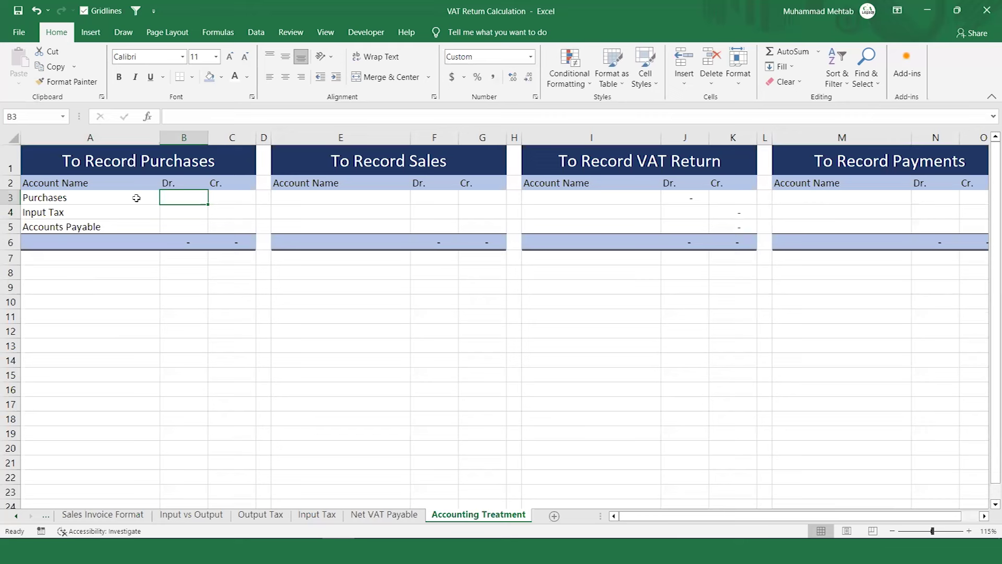
type("10000")
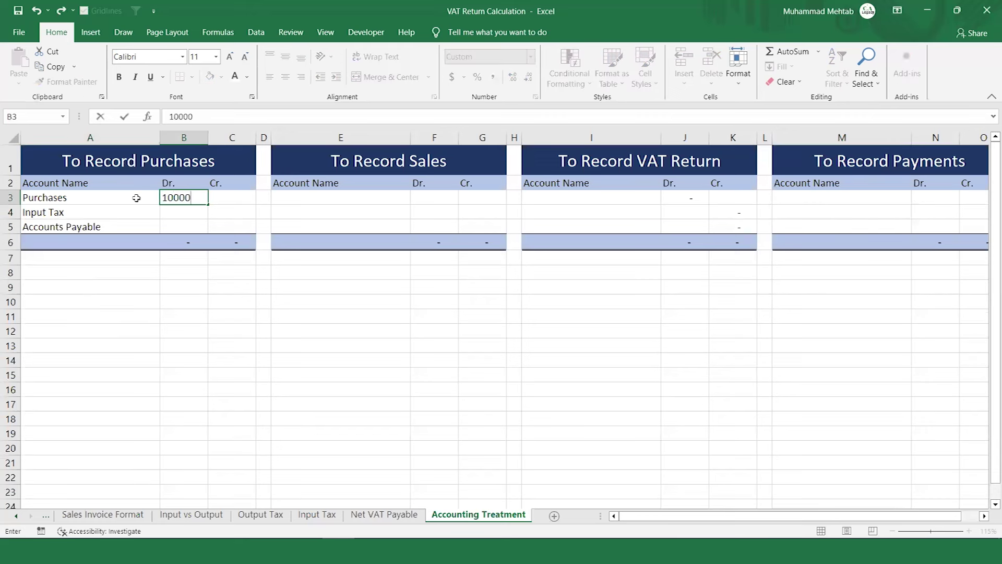
key("Return")
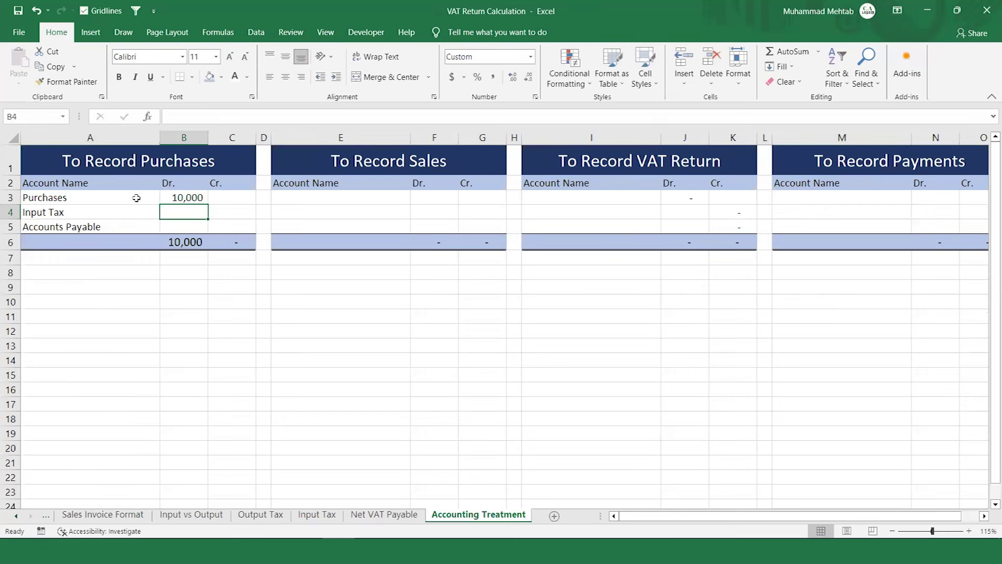
key("Up")
key("Right")
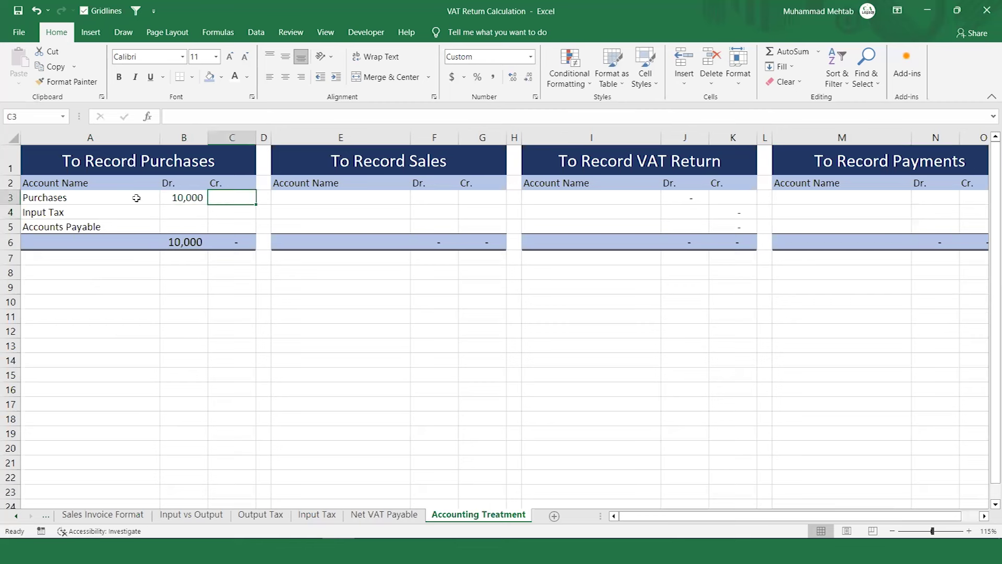
Calculate the Input Tax debit in B4 as 5% of the purchases amount with =B3*5%
key("Down")
key("Left")
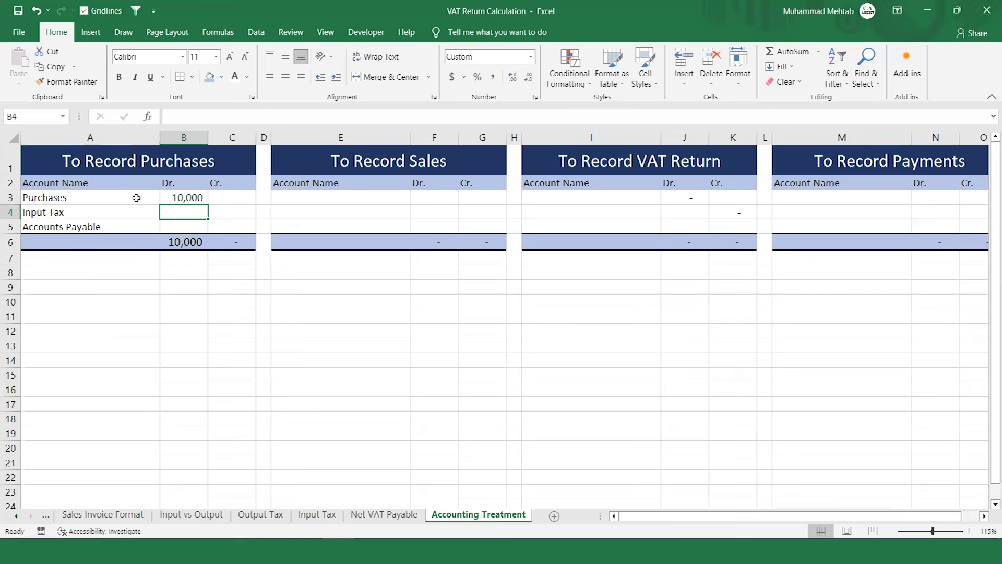
type("=")
key("Up")
type("*")
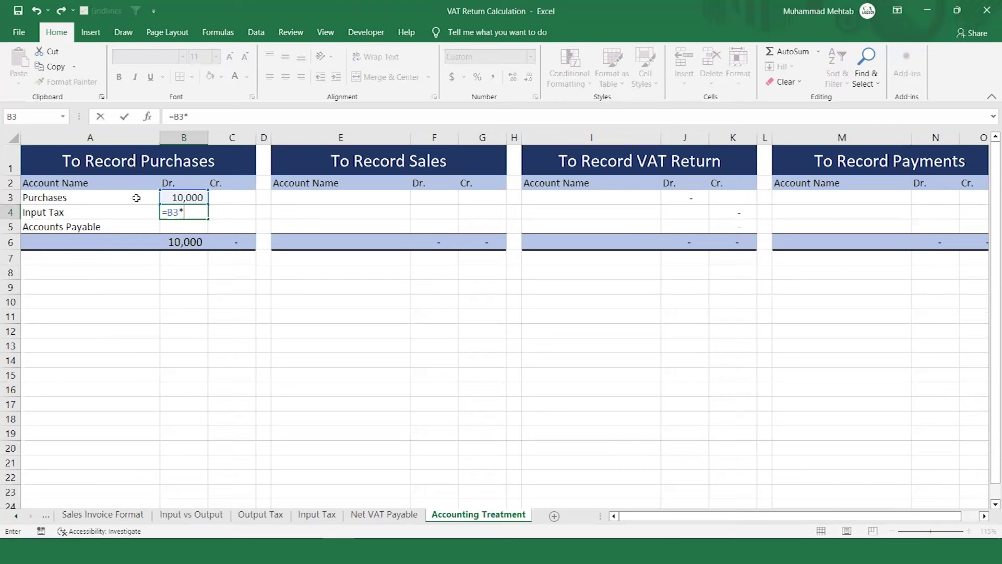
type("5%")
key("Return")
key("Up")
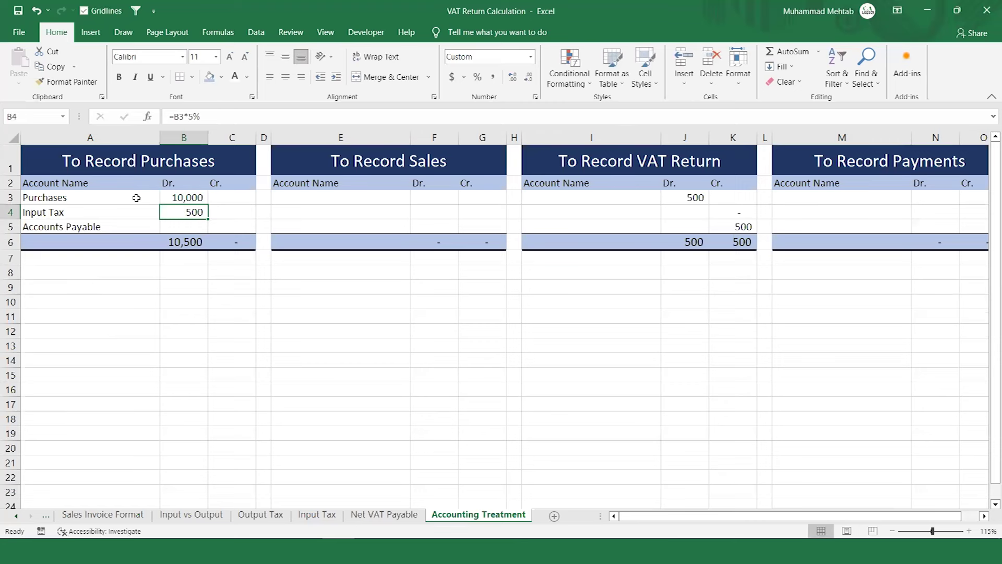
Clear the debit and credit cells J3:K5 in the To Record VAT Return table
key("Right")
key("Right")
key("Right")
key("Right")
key("Right")
key("Right")
key("Right")
key("Right")
key("Up")
key("shift+Right")
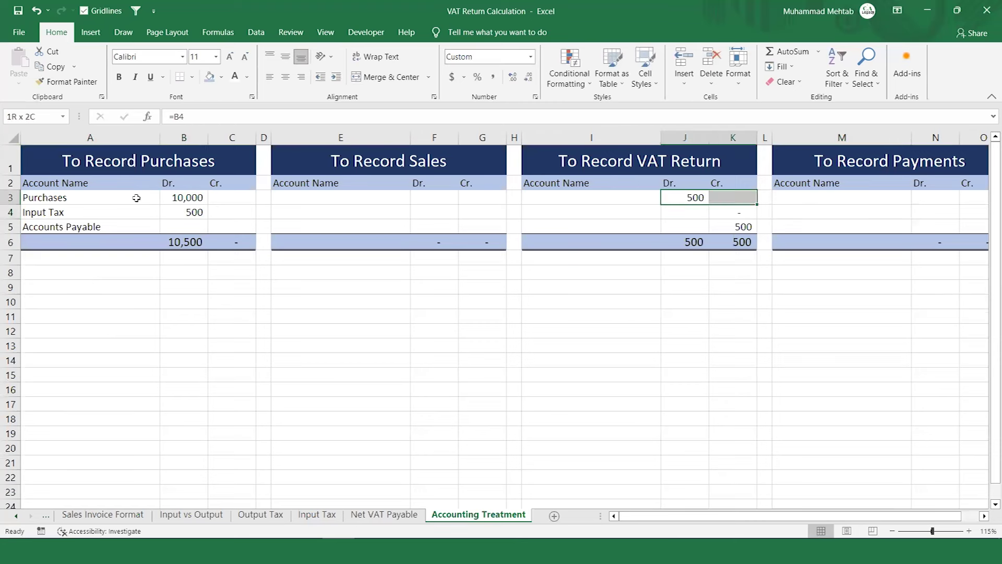
key("shift+Down")
key("shift+Down")
key("Delete")
Calculate the Accounts Payable credit in C5 as purchases plus input tax with =B3+B4
key("Left")
key("Left")
key("Left")
key("Left")
key("Left")
key("Left")
key("Left")
key("Left")
key("Left")
key("shift+Right")
key("Right")
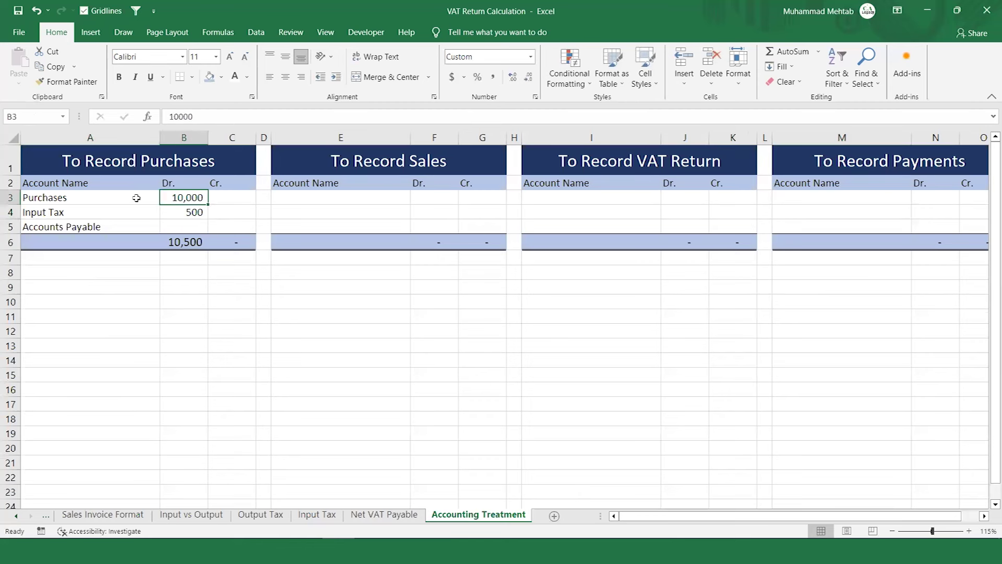
key("Down")
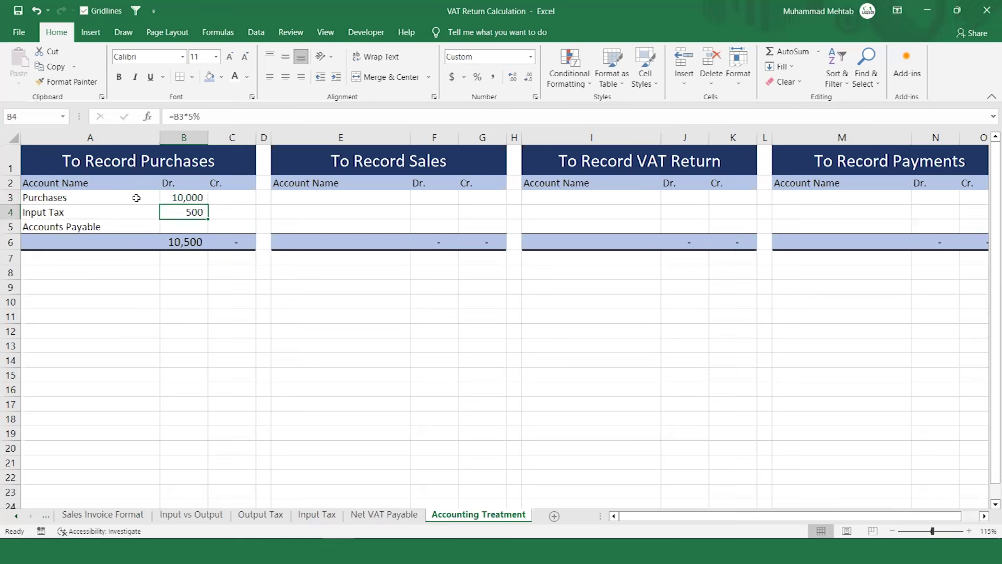
key("Down")
key("Right")
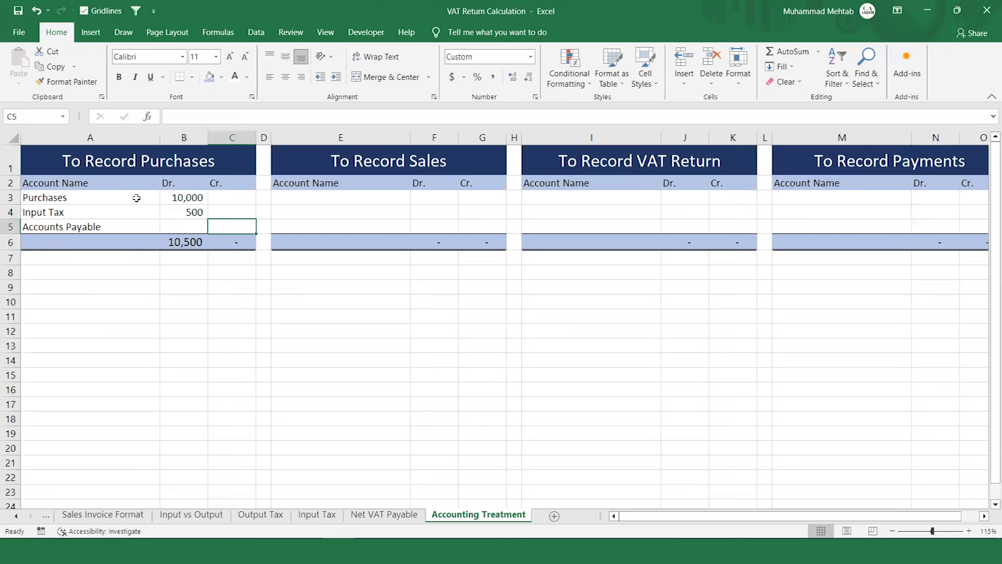
type("=")
key("Up")
key("Up")
key("Left")
type("+")
key("Up")
key("Left")
key("Return")
key("Up")
key("Down")
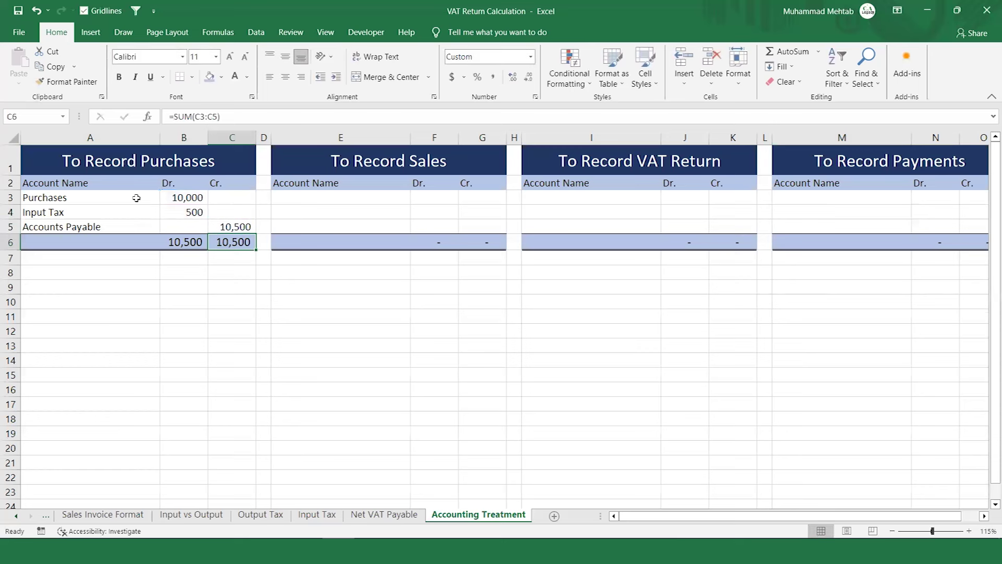
Review the purchase entry's debit amounts and the Accounts Payable credit in C5
key("Up")
key("Left")
key("Up")
key("Up")
key("Up")
key("Left")
key("Right")
key("Down")
key("Down")
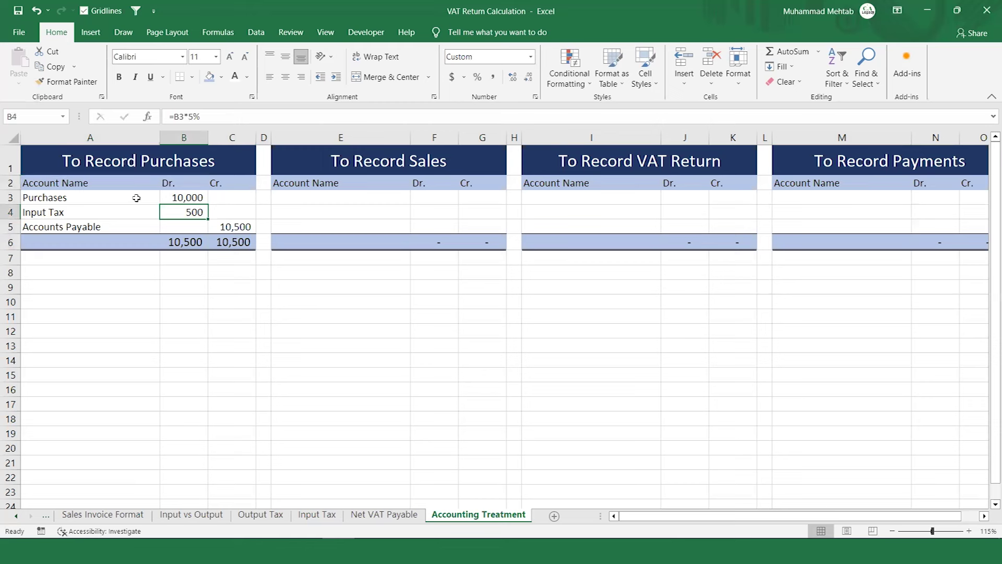
key("Right")
key("Down")
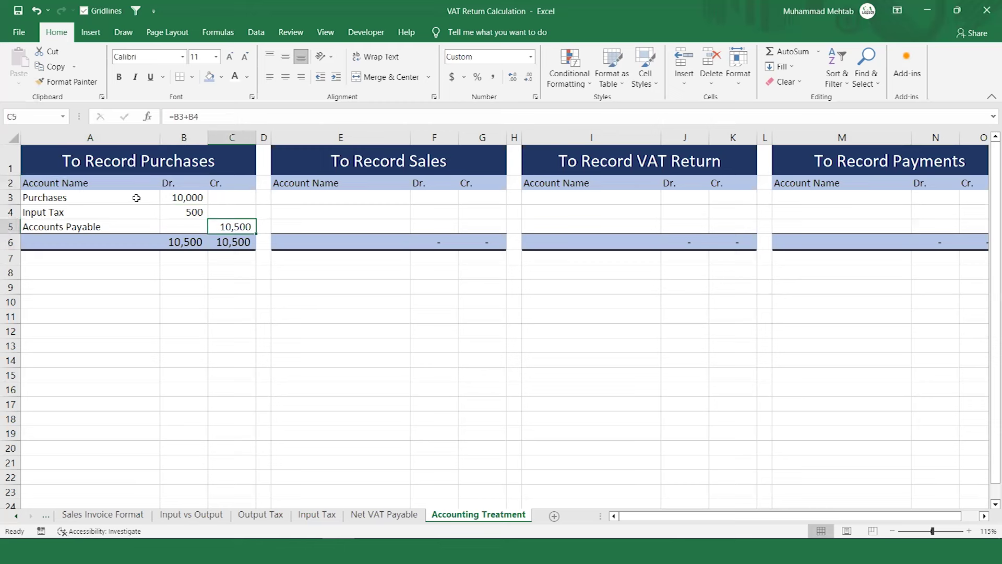
key("Left")
key("Left")
key("Right")
key("Right")
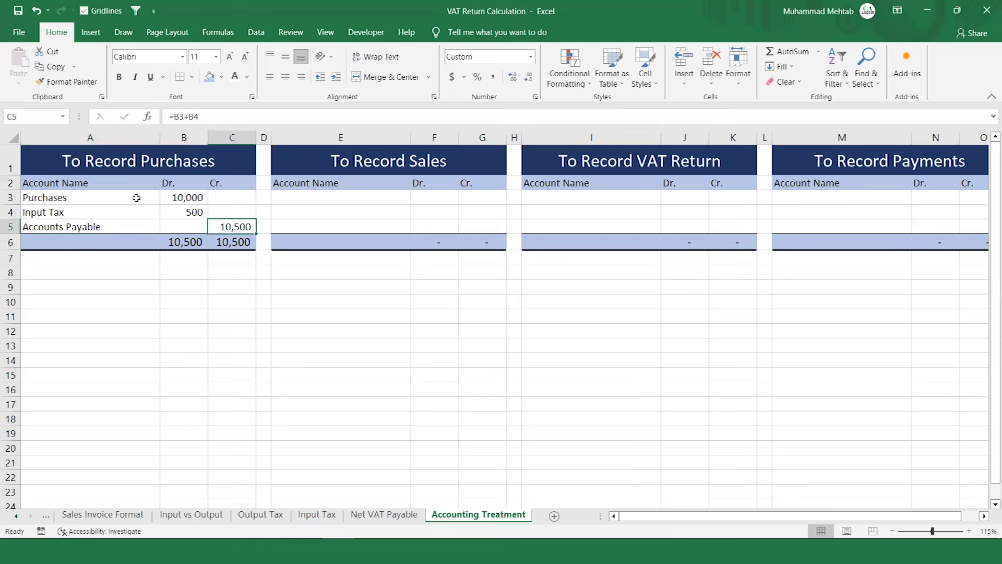
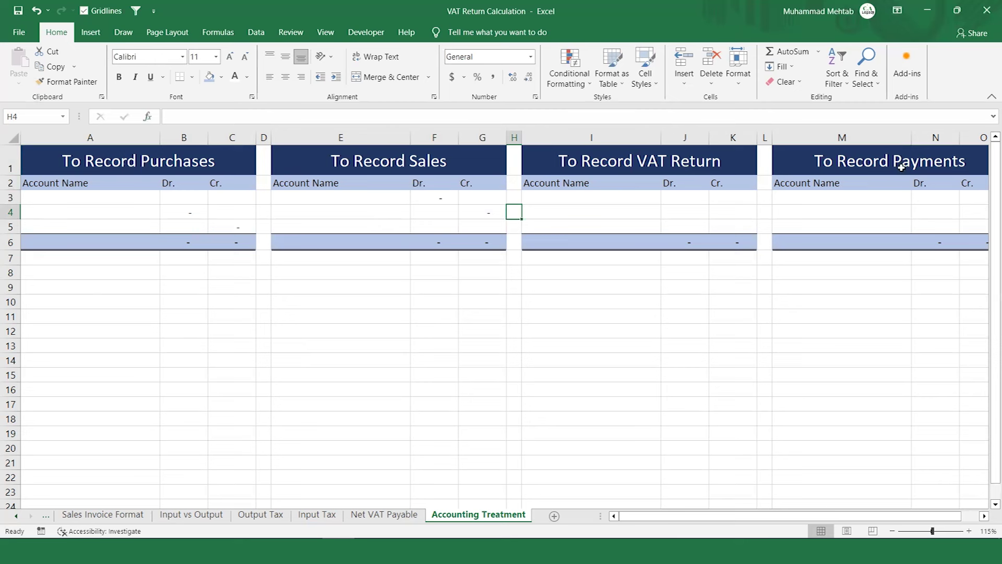
Enter Puchases as the first account name in A3 of the To Record Purchases table
key("Left")
key("Left")
key("Left")
key("Left")
key("Left")
key("Left")
key("Left")
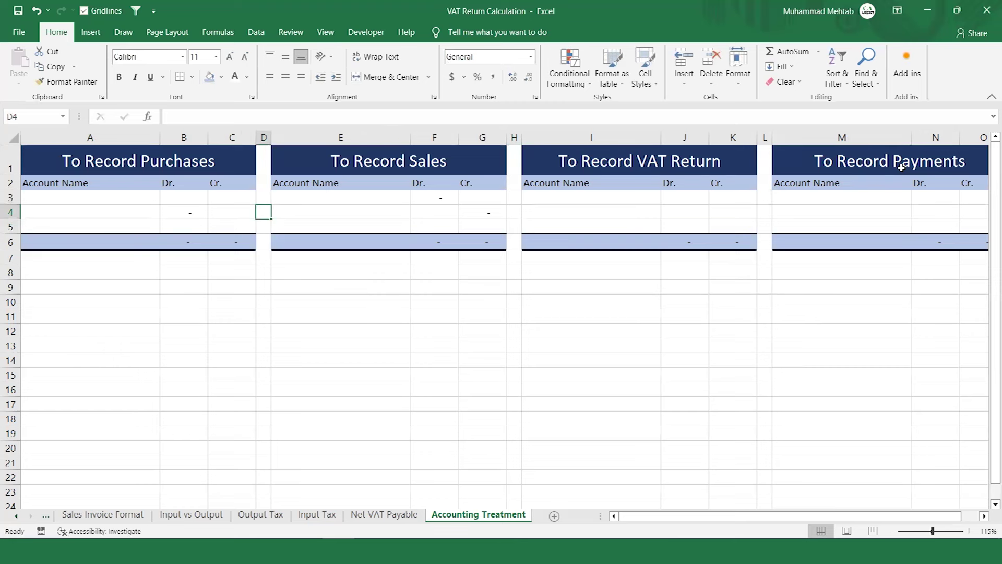
key("Up")
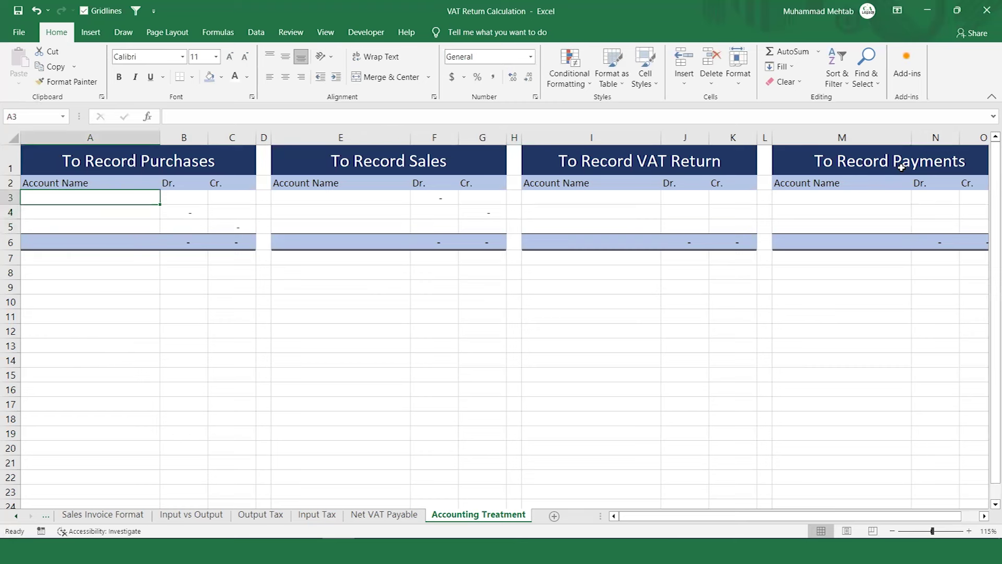
type("Puc")
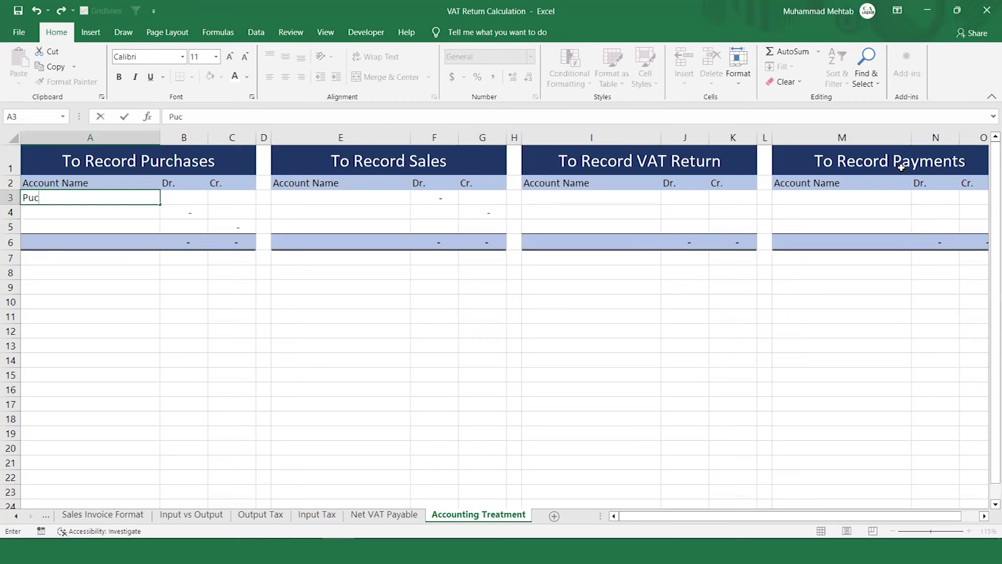
type("hases")
key("Return")
Add Input Tax in A4 and Accounts Payables in A5 as the remaining purchase account names
type("Input")
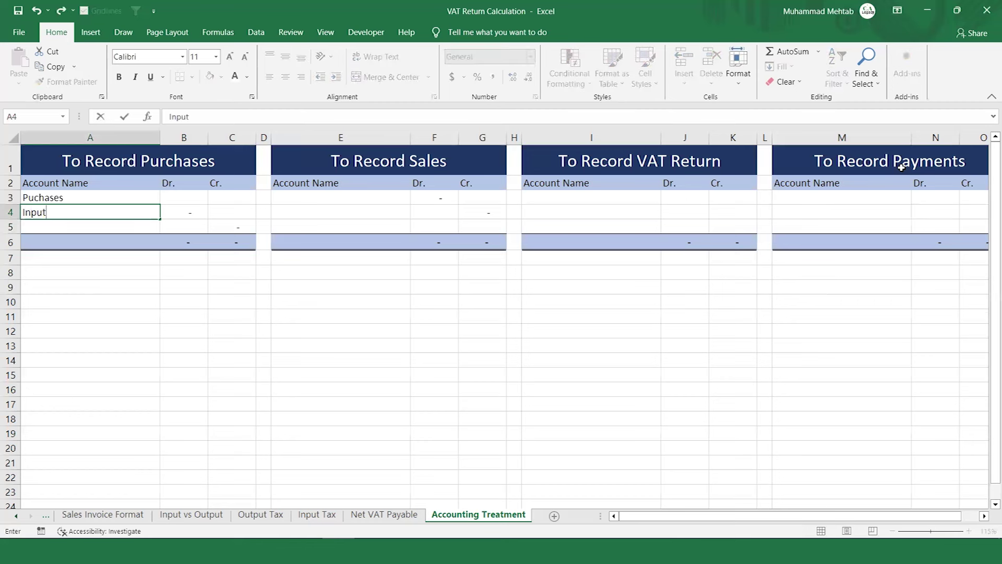
type(" Tax")
key("Return")
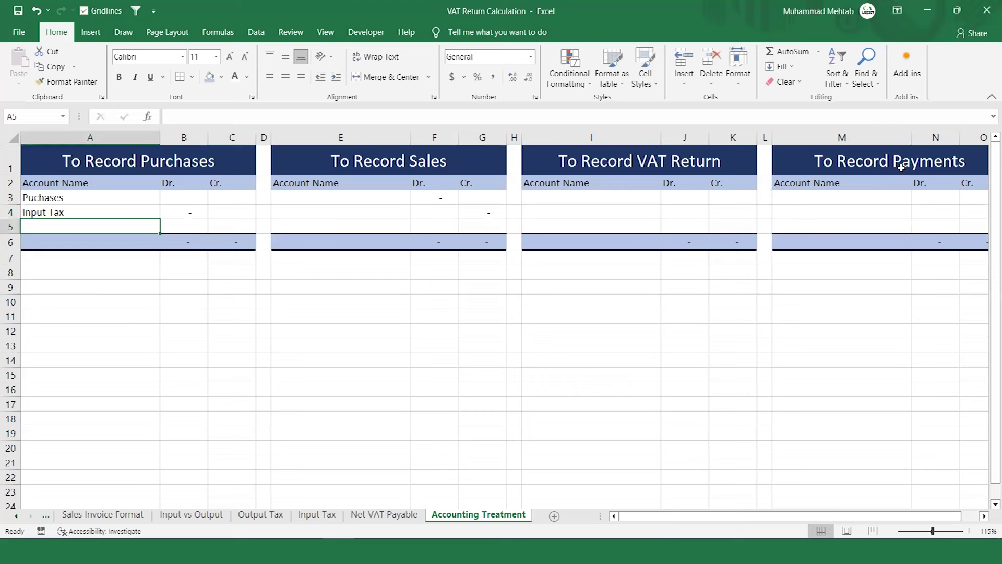
type("Acc")
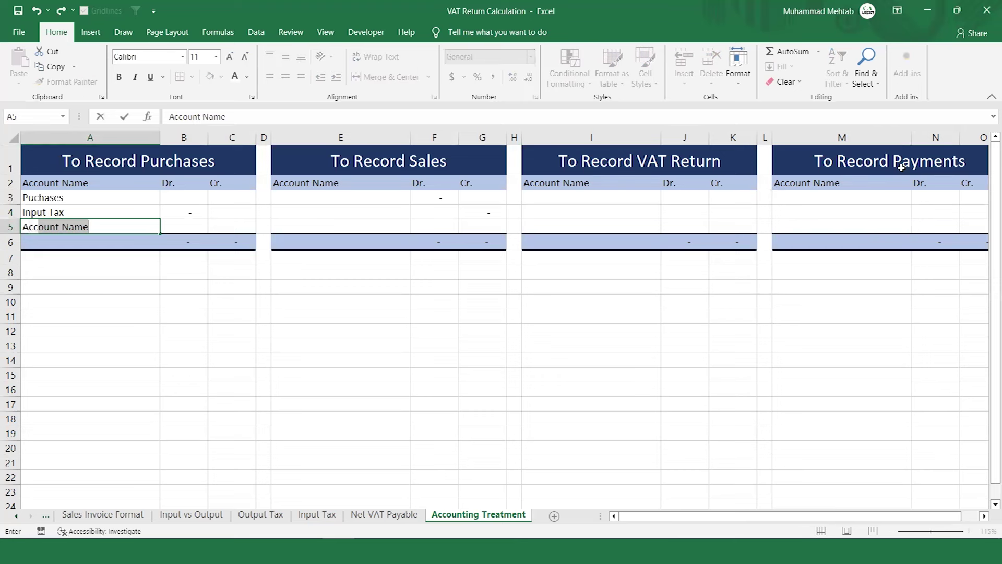
type("ounts ")
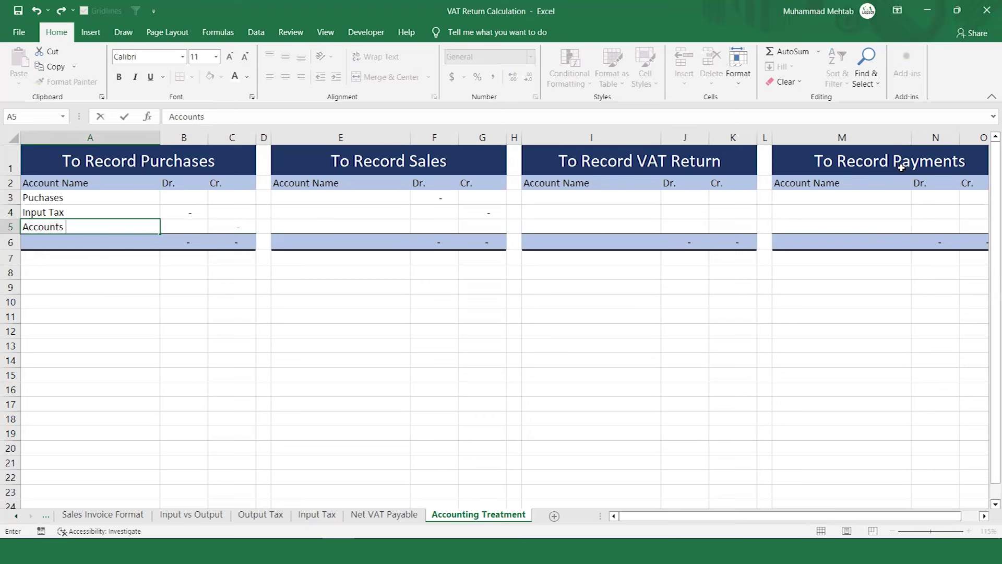
type("Payables")
key("Return")
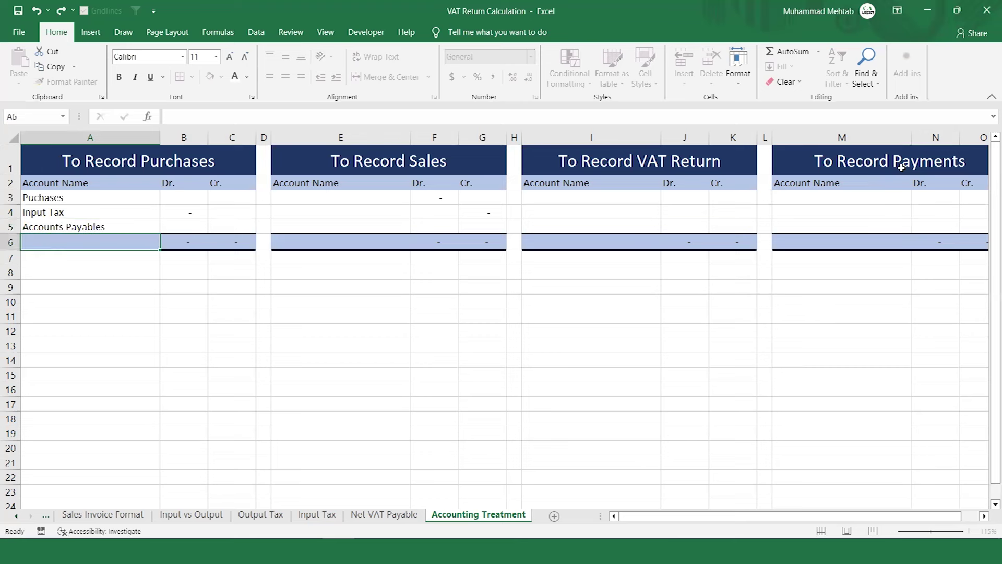
Enter a purchases debit amount of 10000 in B3
key("Up")
key("Up")
key("Up")
key("Right")
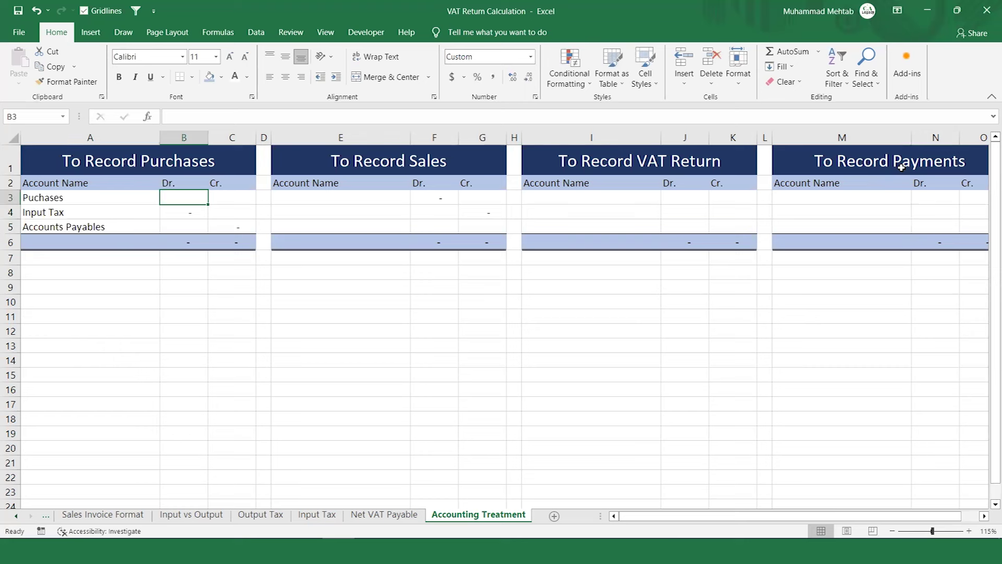
type("10000")
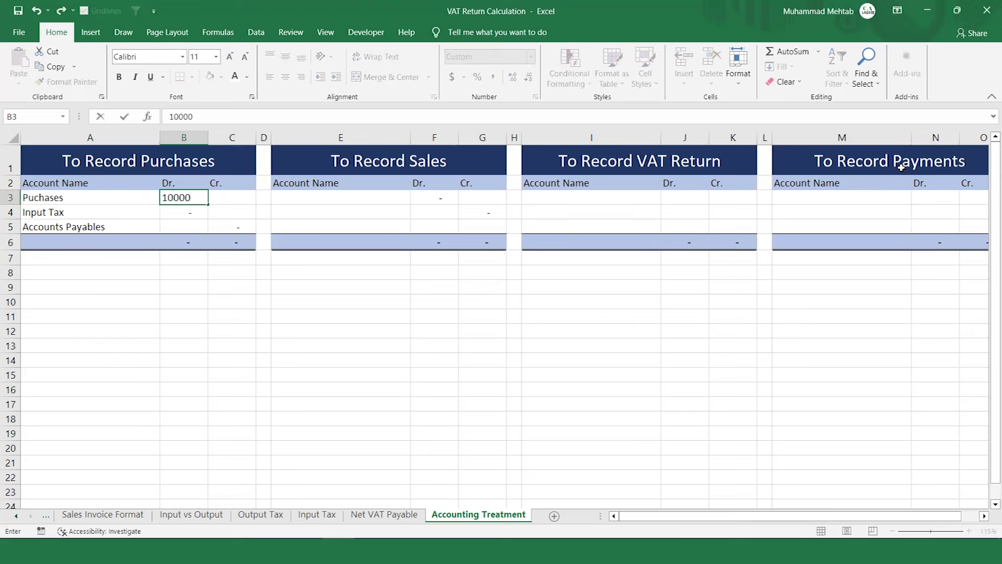
key("Return")
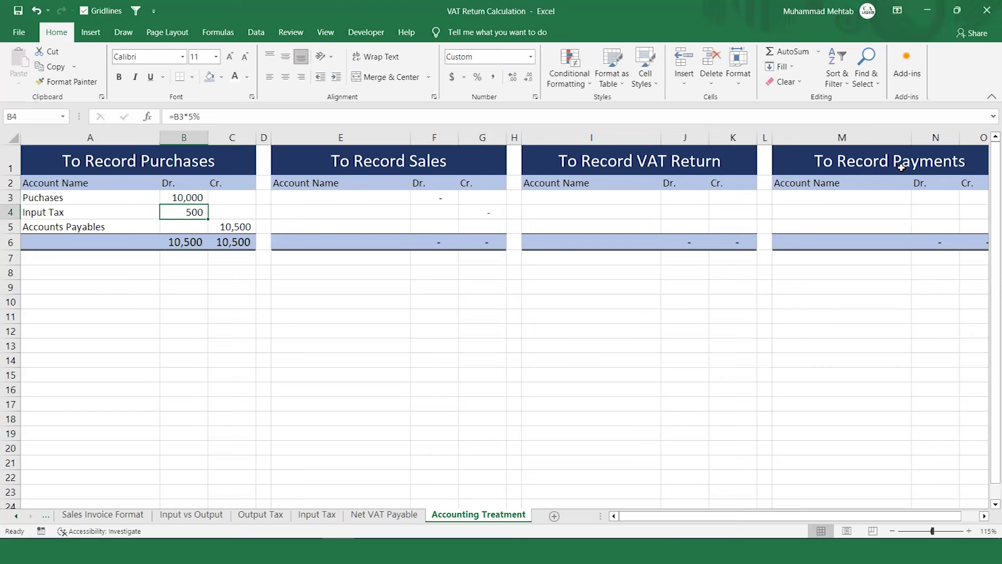
Check the Input Tax formula in B4 and the Accounts Payables credit formula in C5
key("F2")
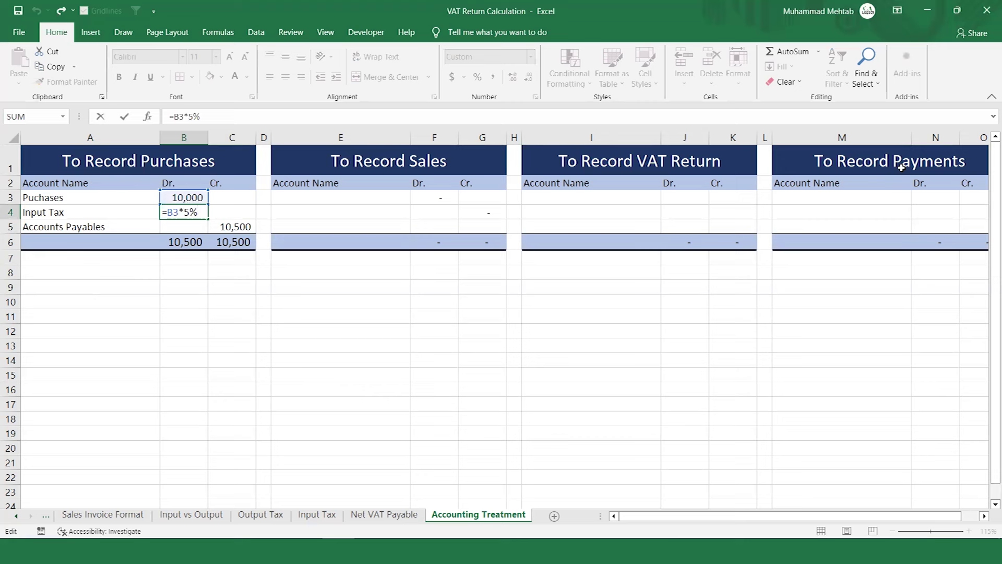
key("ctrl+Return")
key("Down")
key("Right")
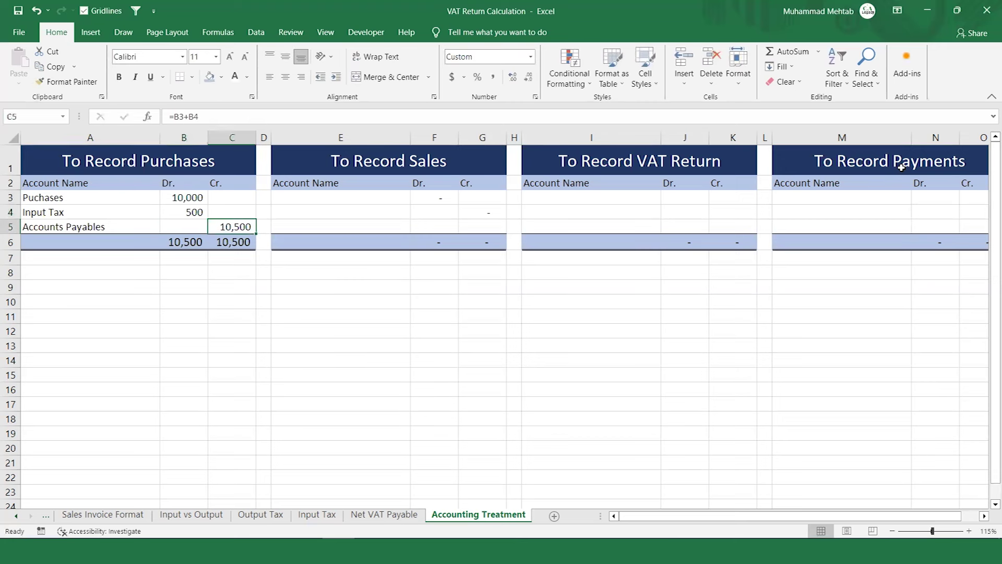
key("Left")
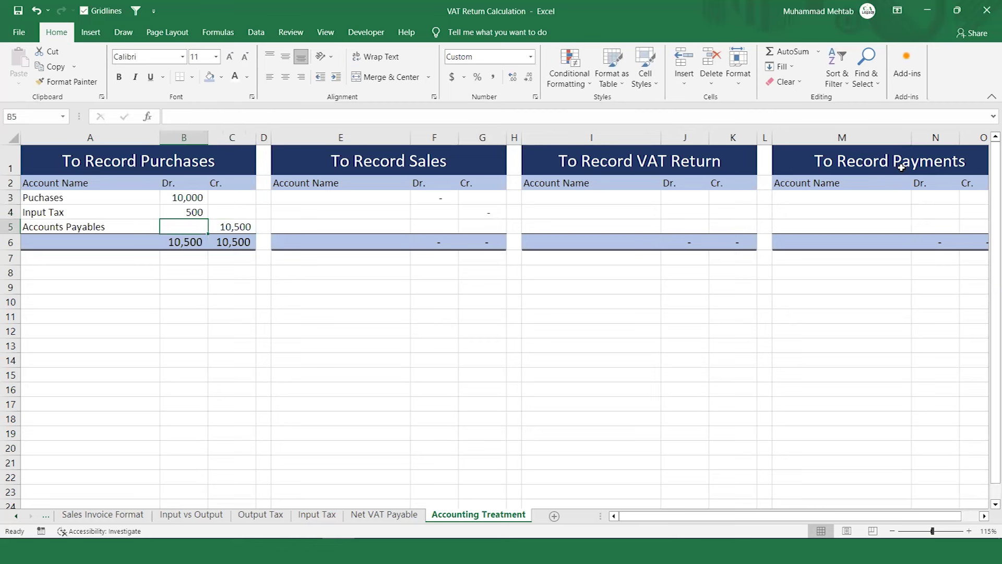
Enter Accounts Rec. as the first account name in E3 of the To Record Sales table
key("Right")
key("Right")
key("Up")
key("Right")
key("Up")
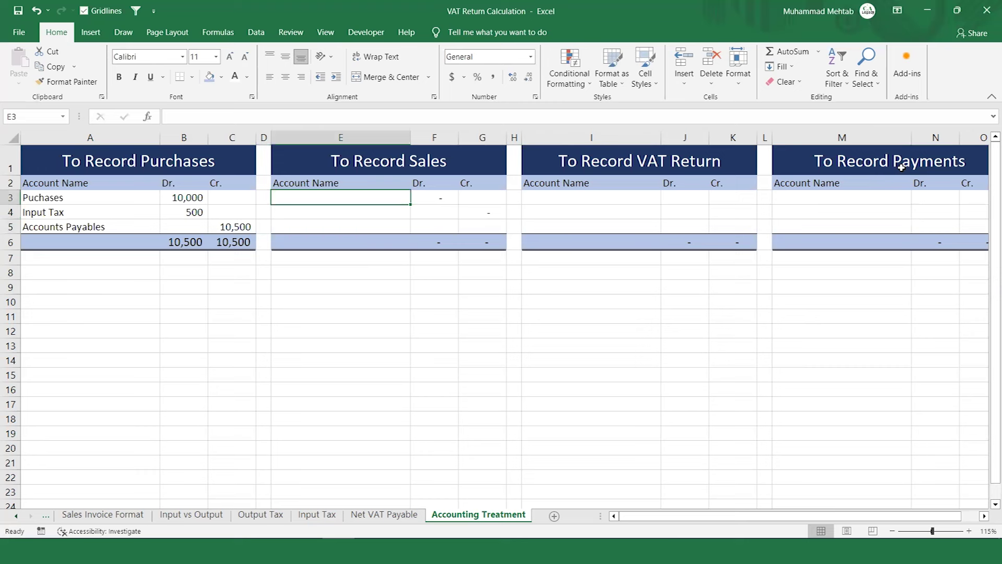
type("Acc")
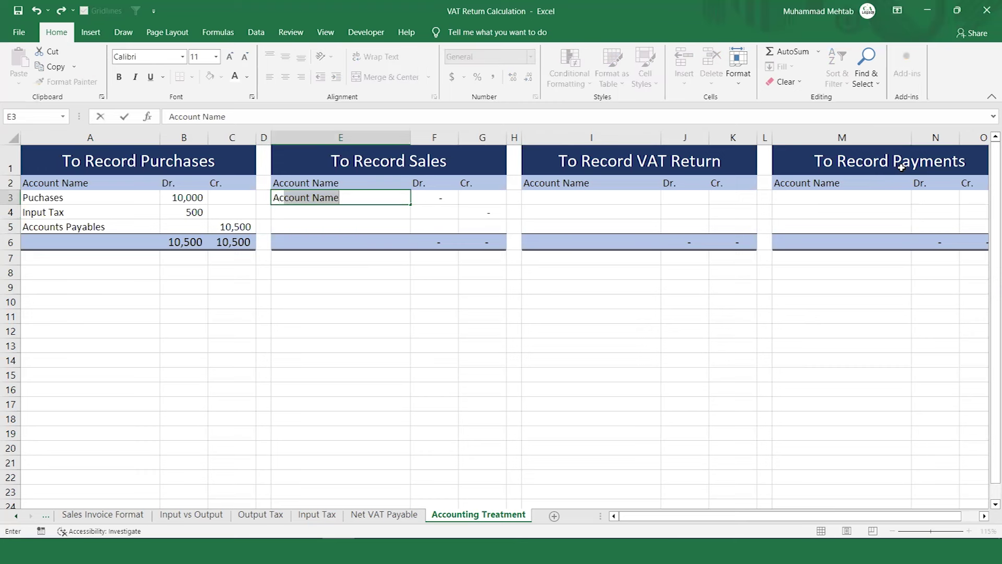
type("ounts")
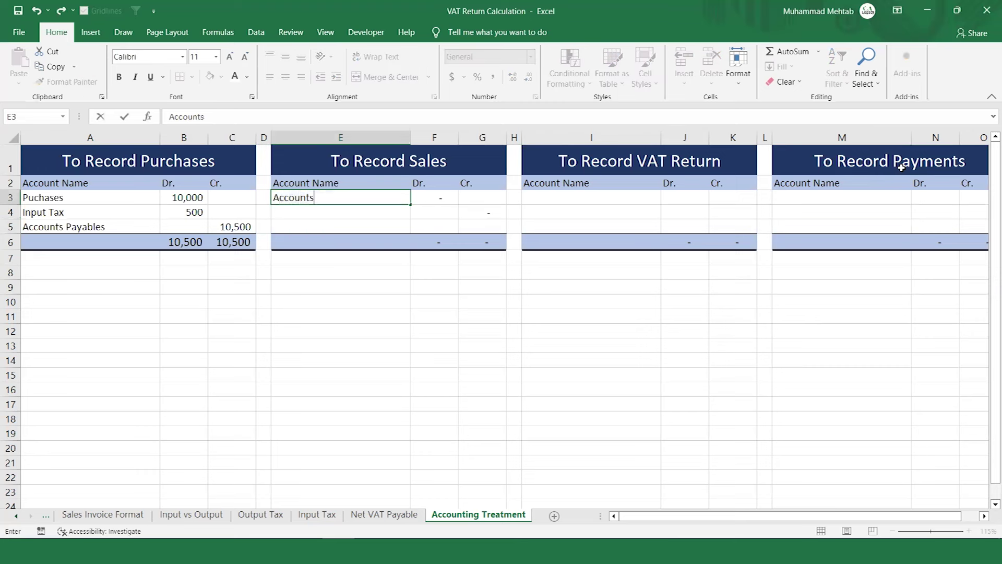
type(" Rec,.")
key("Return")
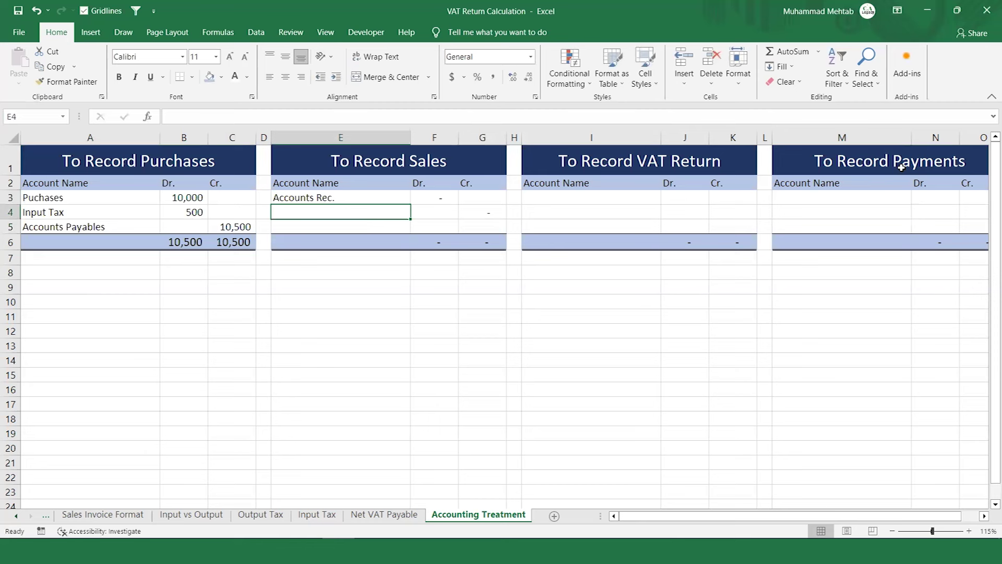
Add the account names Sales in E5 and Output Tax in E4 of the To Record Sales table
key("Down")
key("Up")
key("Down")
type("Sales")
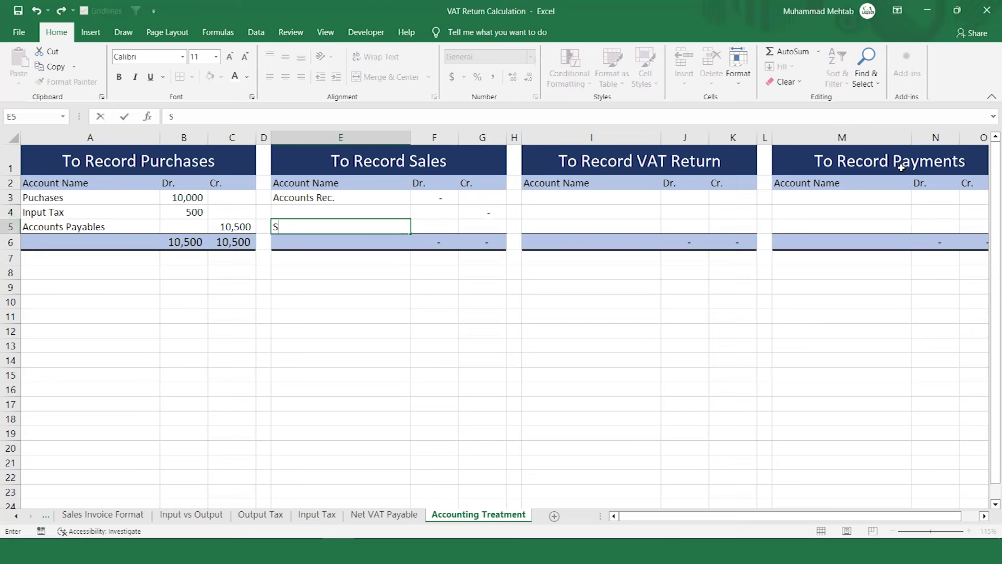
key("Return")
key("Up")
key("Up")
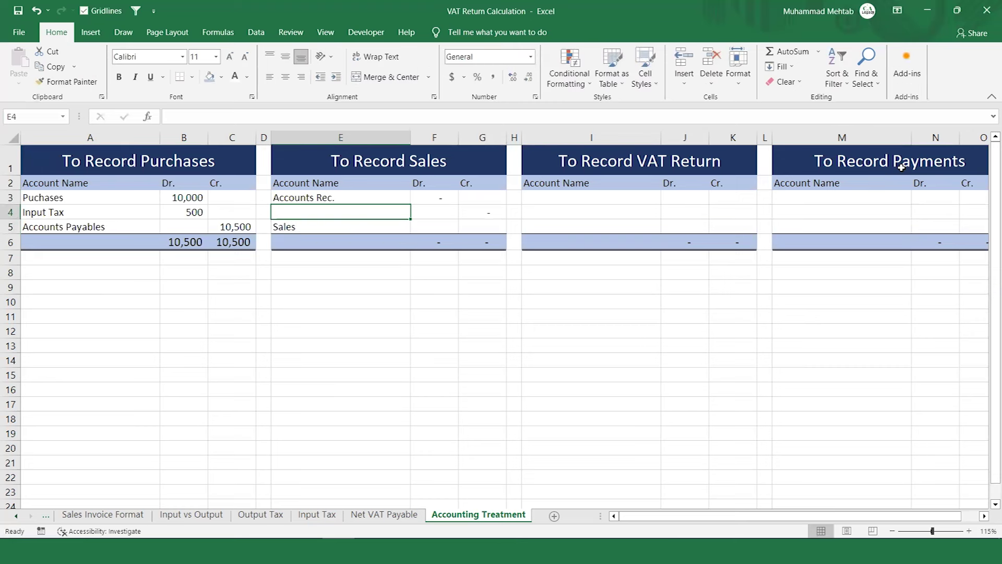
type("Ou")
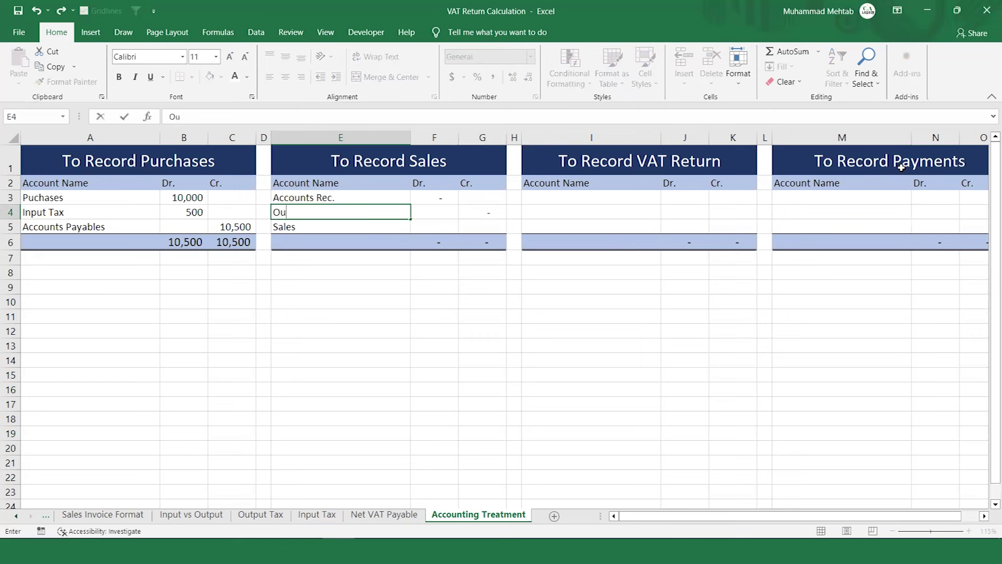
type("tput Tax")
key("Return")
Enter a sales credit amount of 15000 in G5
key("Up")
key("Up")
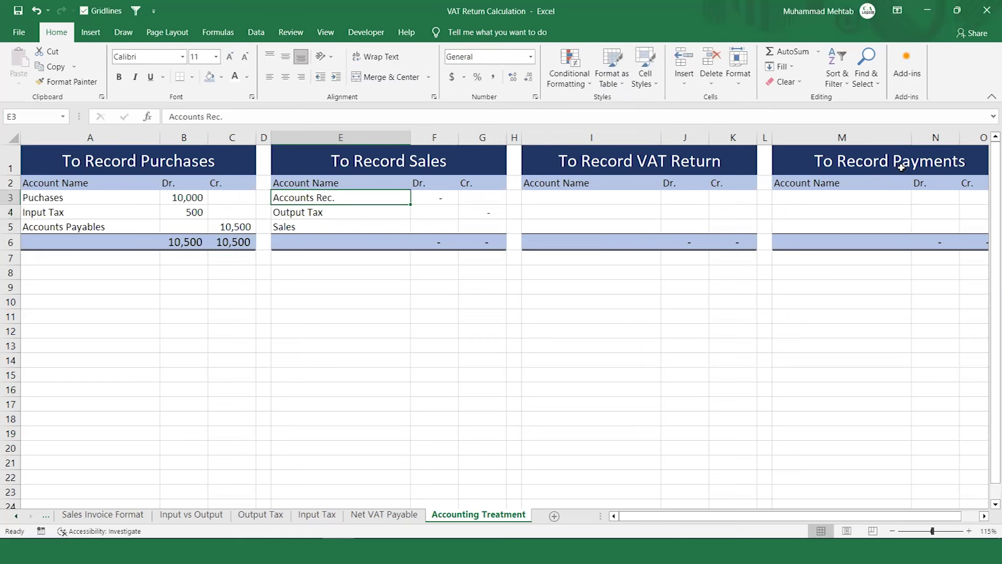
key("Right")
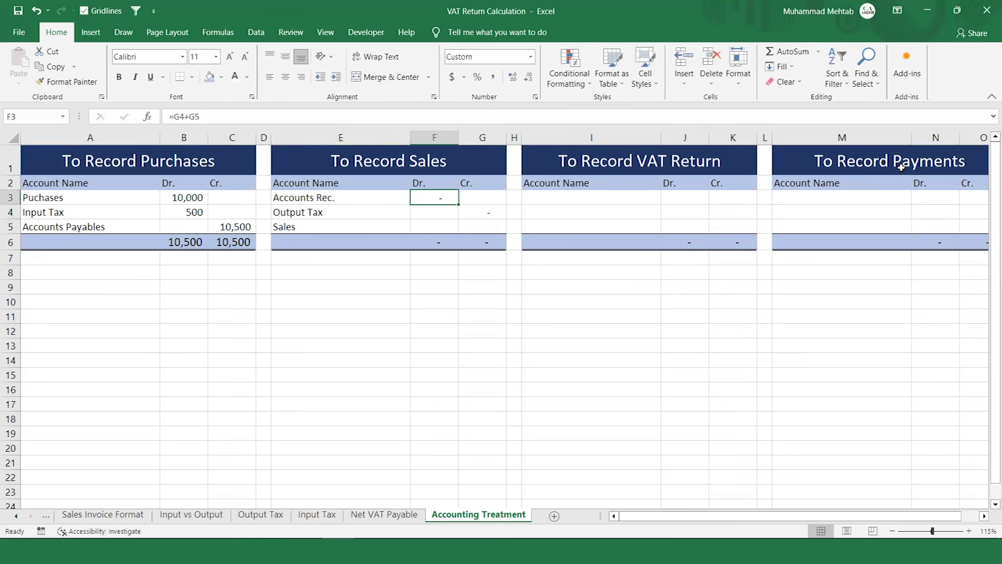
key("Right")
key("Down")
key("Down")
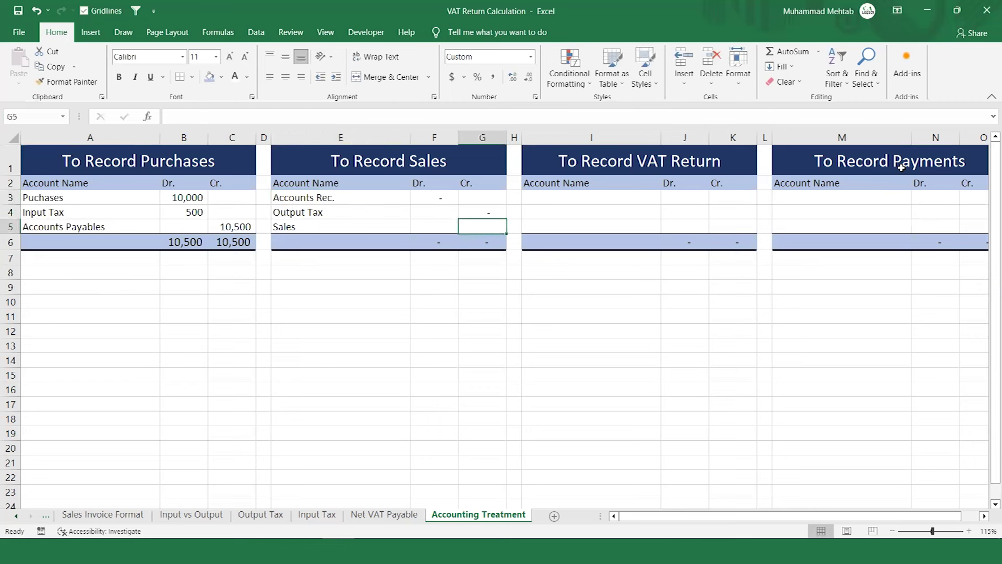
type("15000")
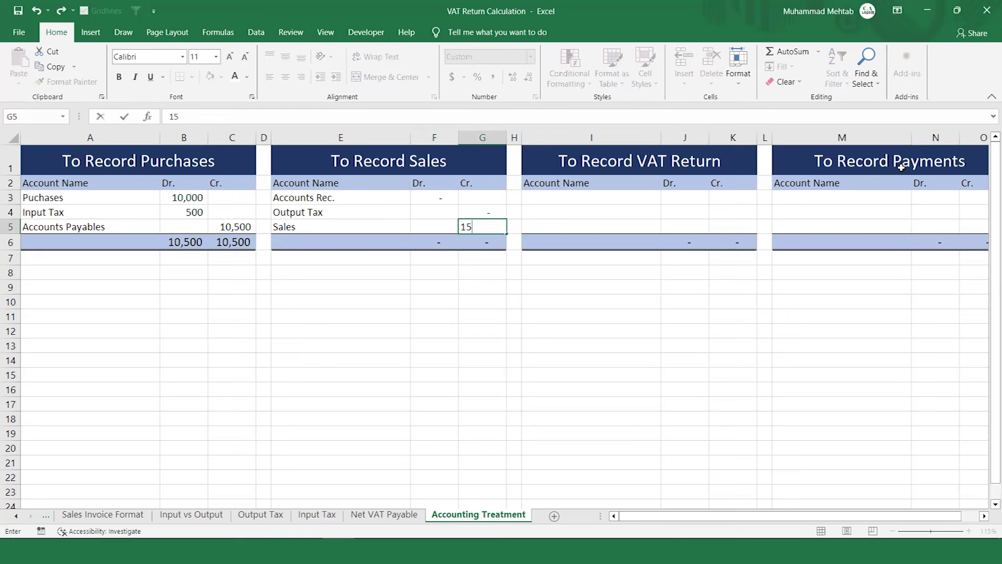
key("Return")
Check the Output Tax formula in G4 and the Accounts Rec. debit formula in F3
key("Up")
key("Up")
key("Down")
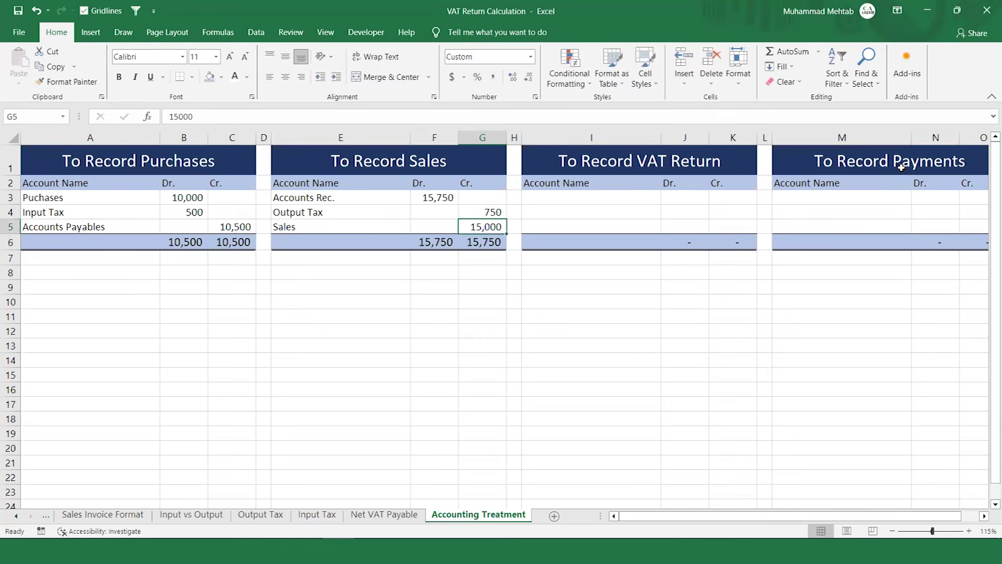
key("Up")
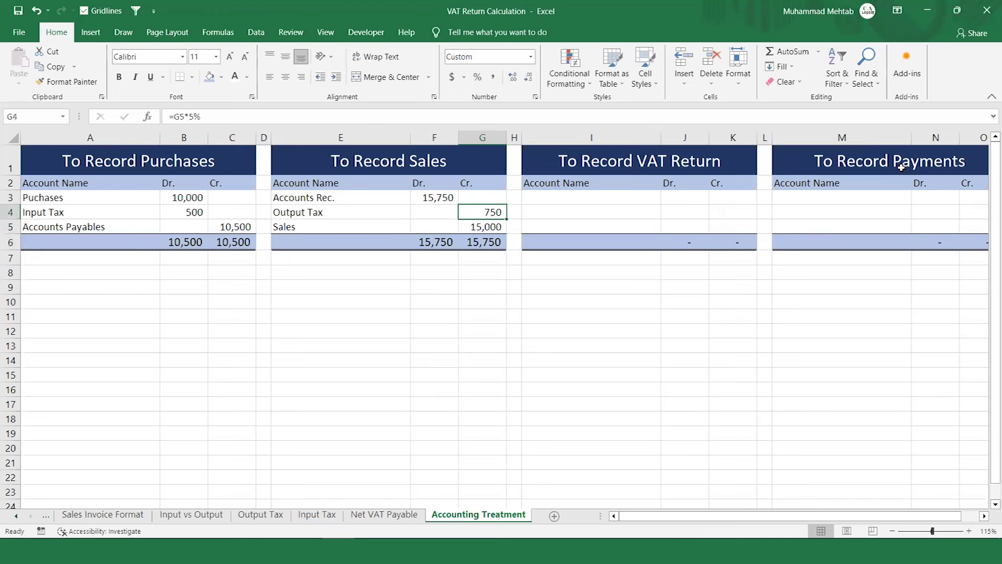
key("F2")
key("ctrl+Return")
key("Up")
key("Left")
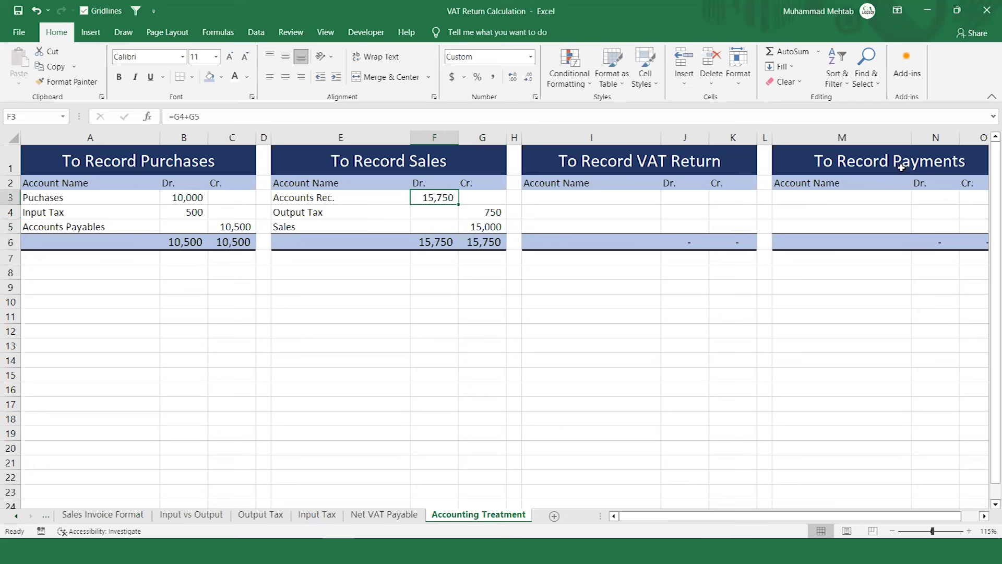
key("Left")
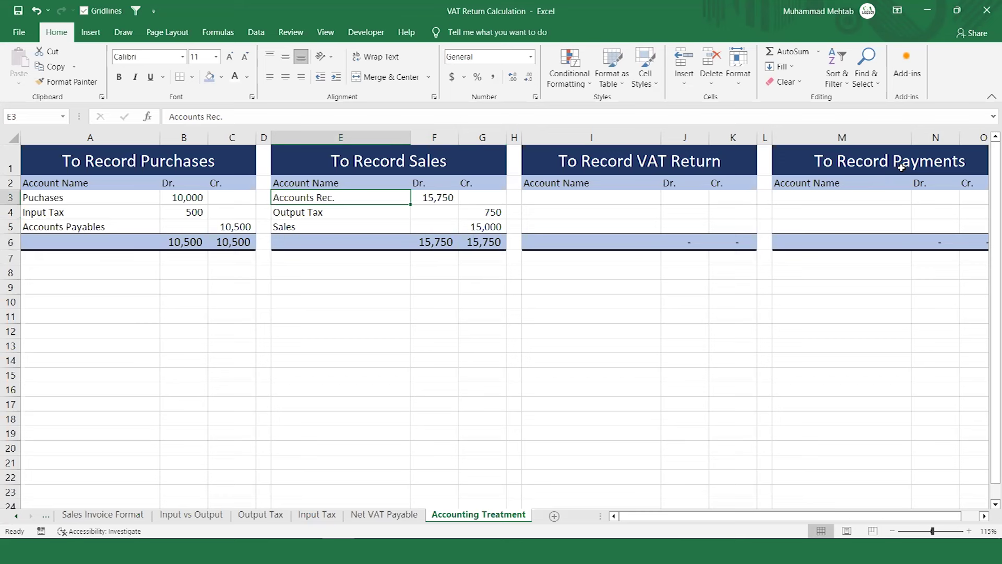
Enter the account names Output Tax in I3 and Input Tax in I4 of the To Record VAT Return table
key("Right")
key("Right")
key("Right")
key("Right")
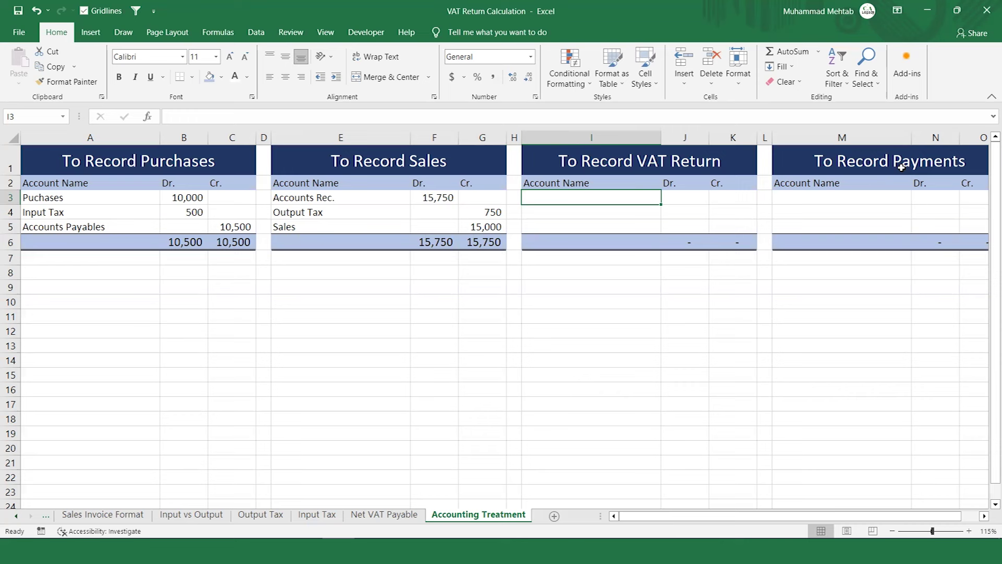
key("Up")
key("Up")
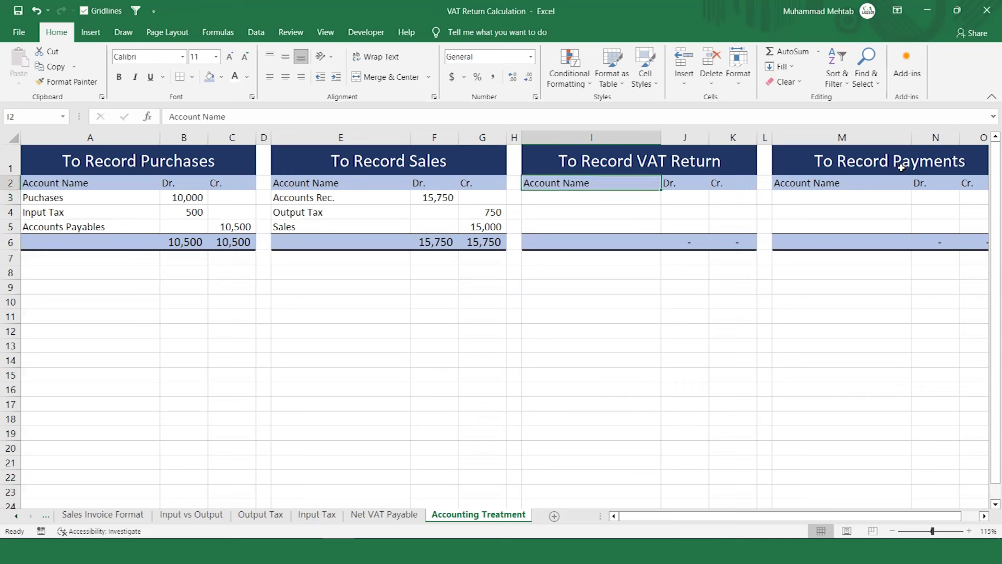
key("Down")
key("Down")
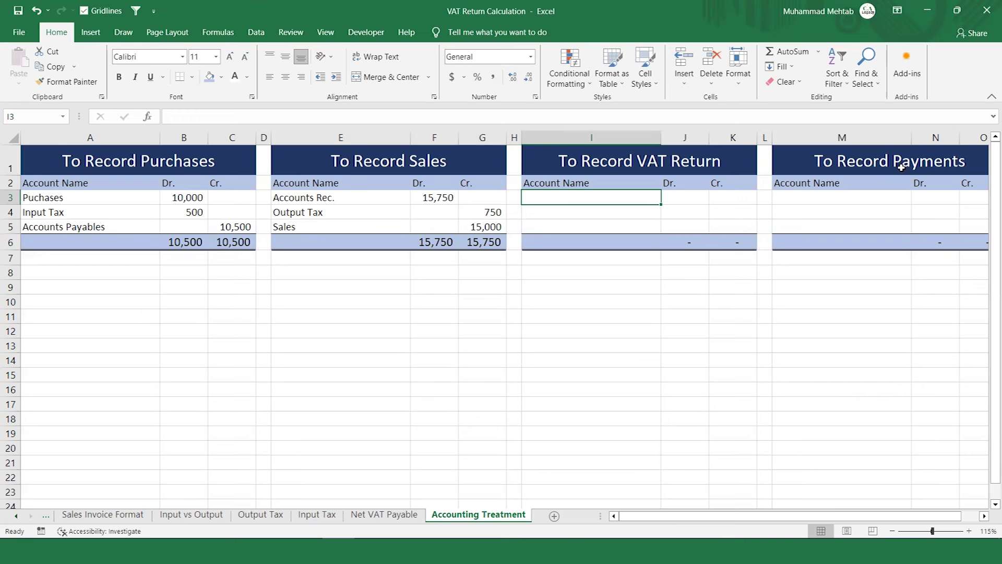
type("Output Tax")
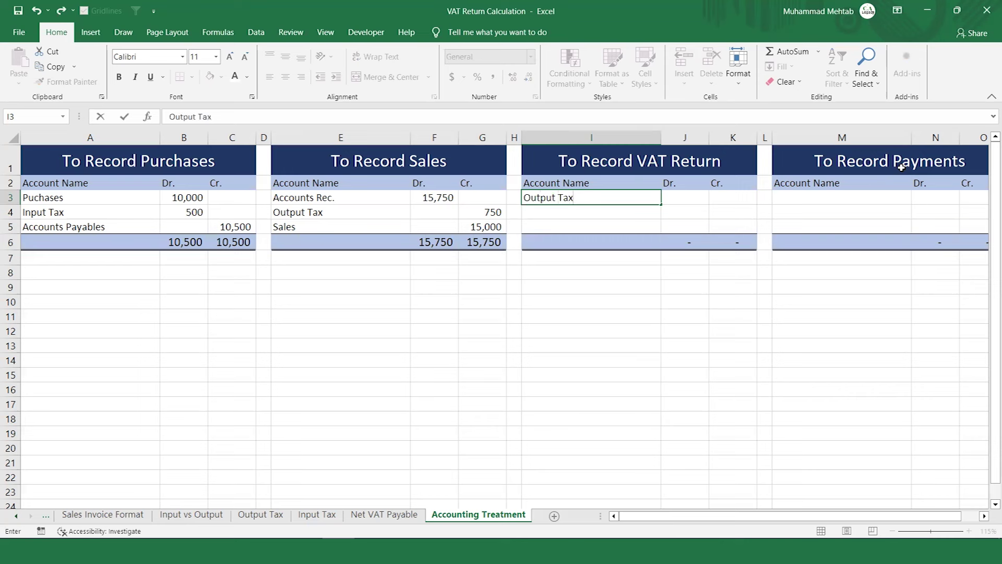
key("Return")
type("In")
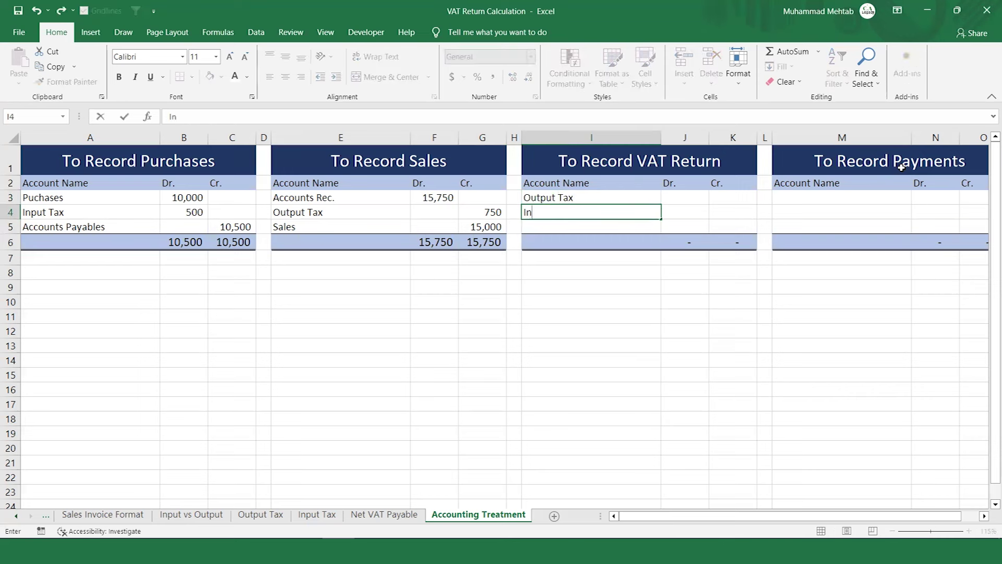
type("put Tax")
key("ctrl+Return")
Link the Output Tax debit in J3 to the Output Tax credit in G4 of the sales entry
key("Up")
key("Right")
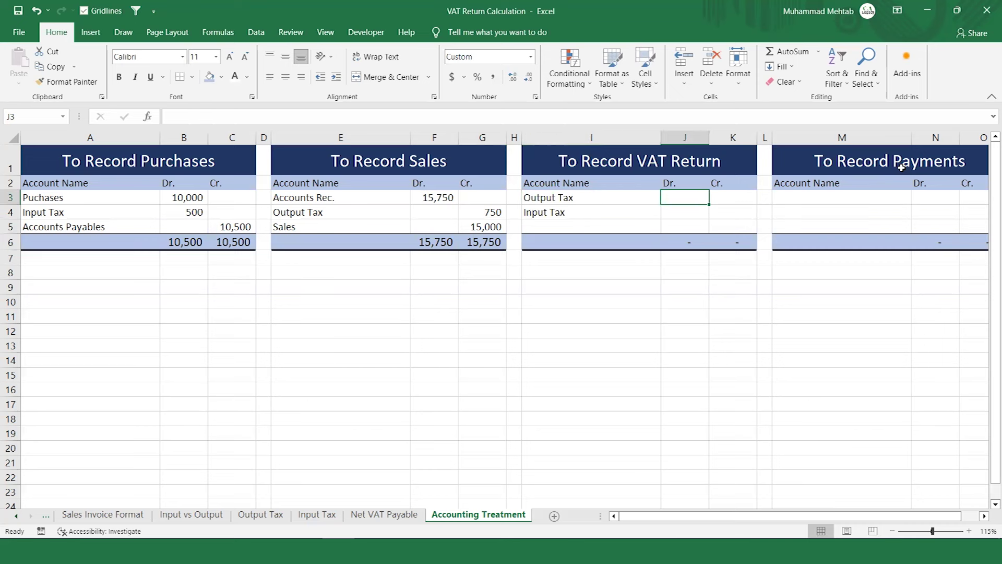
type("=")
key("Left")
key("Left")
key("Left")
key("Down")
key("Return")
Link the Input Tax credit in K4 to the Input Tax debit in B4 of the purchases entry
key("Right")
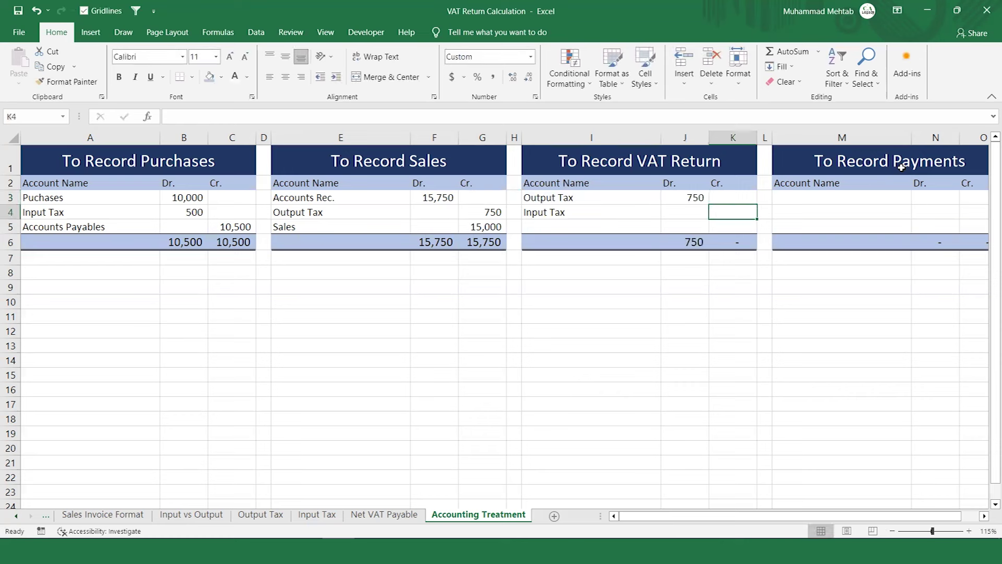
type("=")
key("Left")
key("Left")
key("Left")
key("Left")
key("Left")
key("Left")
key("Left")
key("Left")
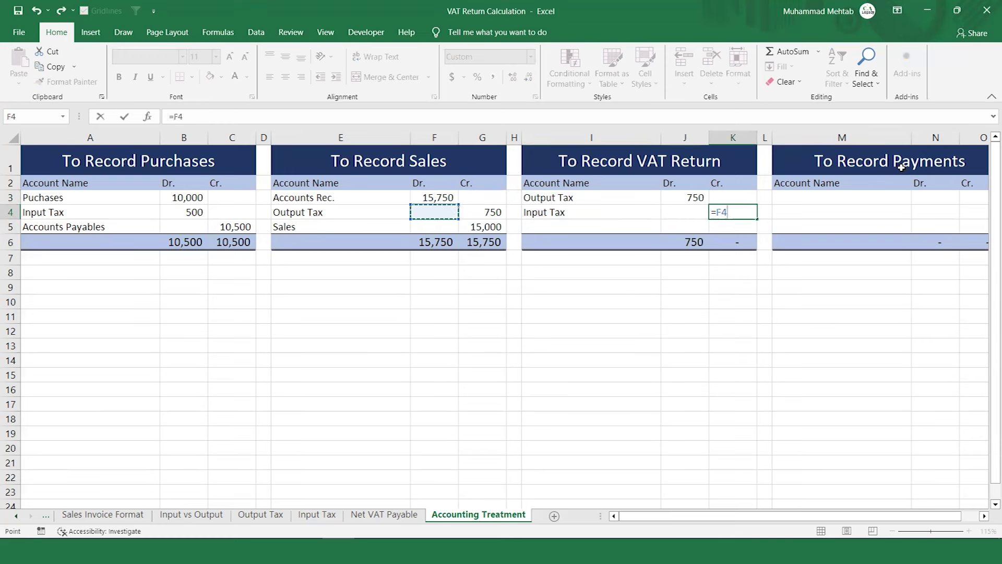
key("Left")
key("Return")
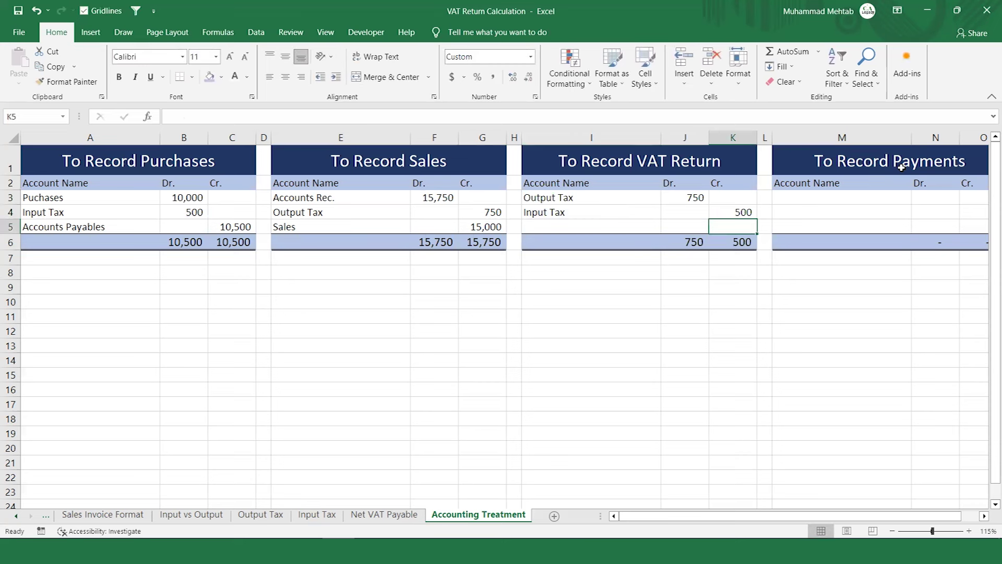
Add a VAT Return line in row 5 of the VAT return entry with a credit of 250
type("250")
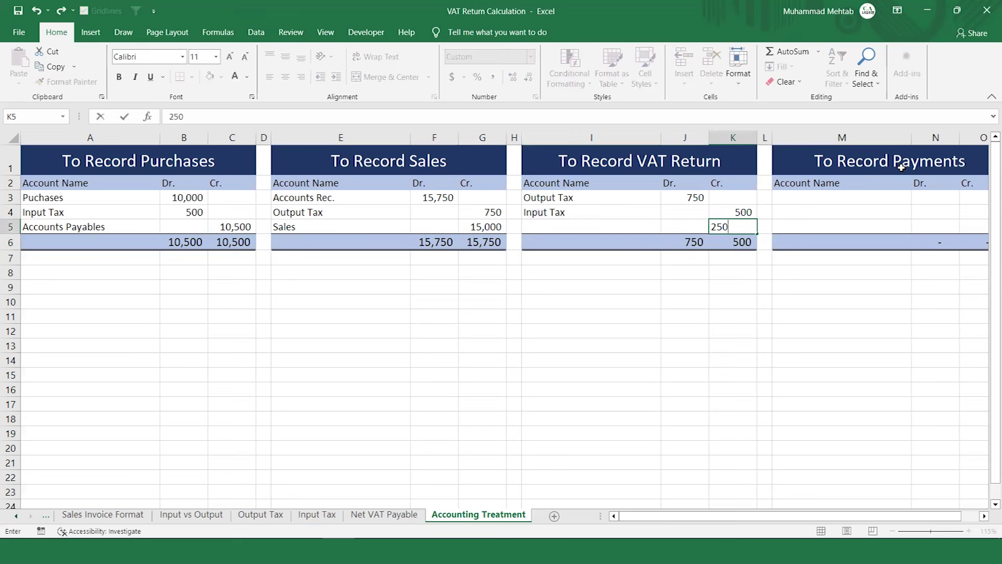
key("Return")
key("Up")
key("Left")
key("Left")
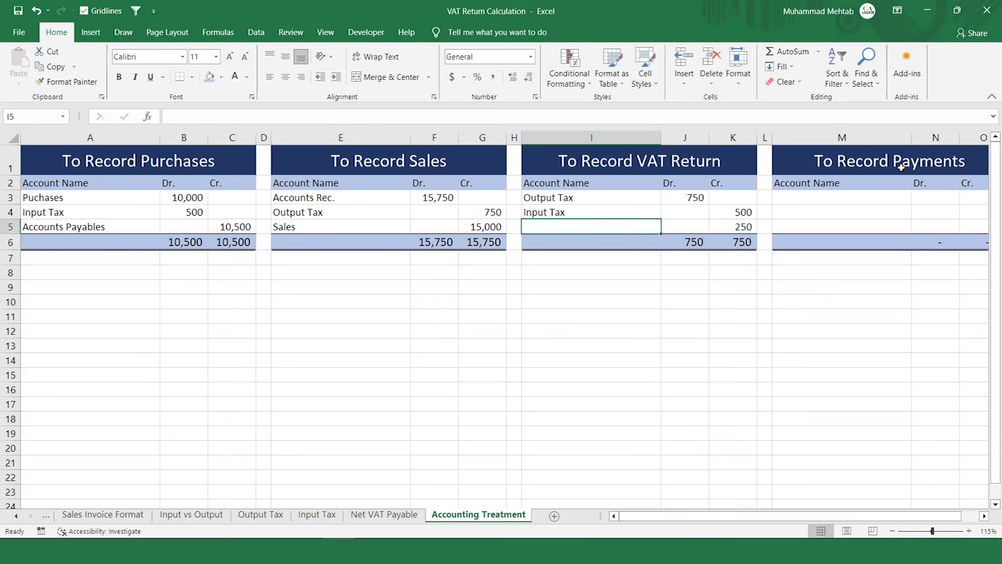
type("VAT Return")
key("Return")
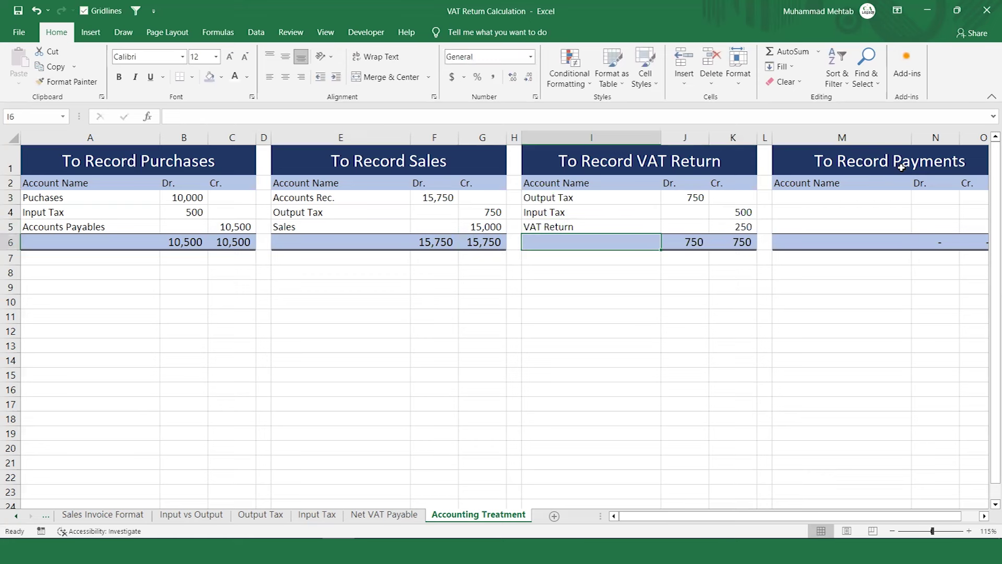
Trace the Output Tax and Input Tax amounts across the sales, purchases and VAT return entries
key("Up")
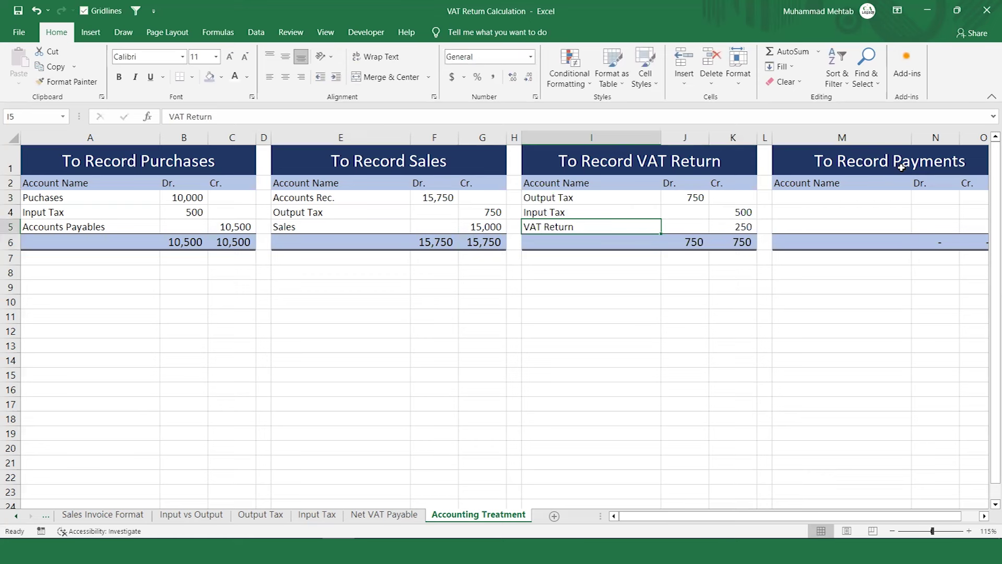
key("Left")
key("Left")
key("Left")
key("Left")
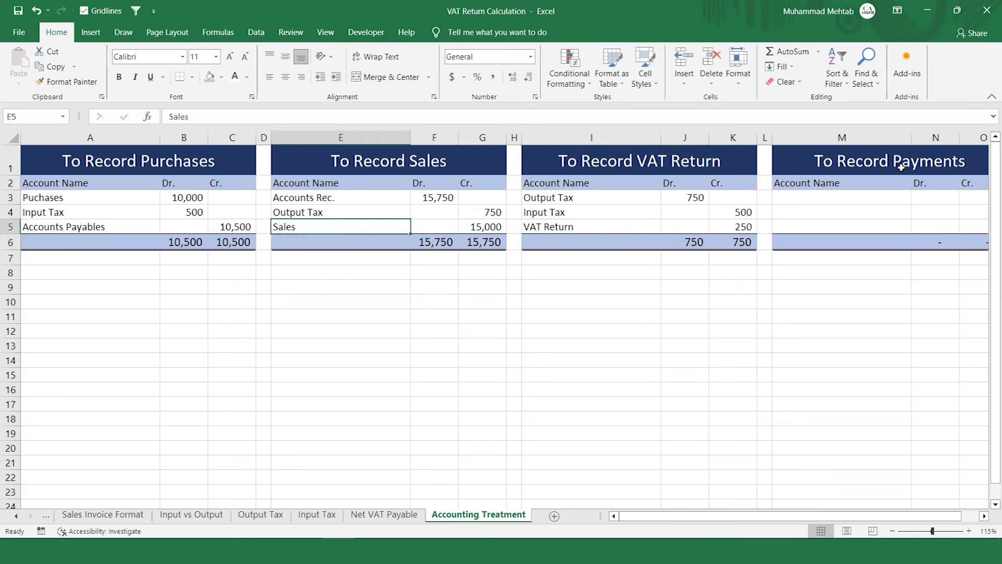
key("Up")
key("Right")
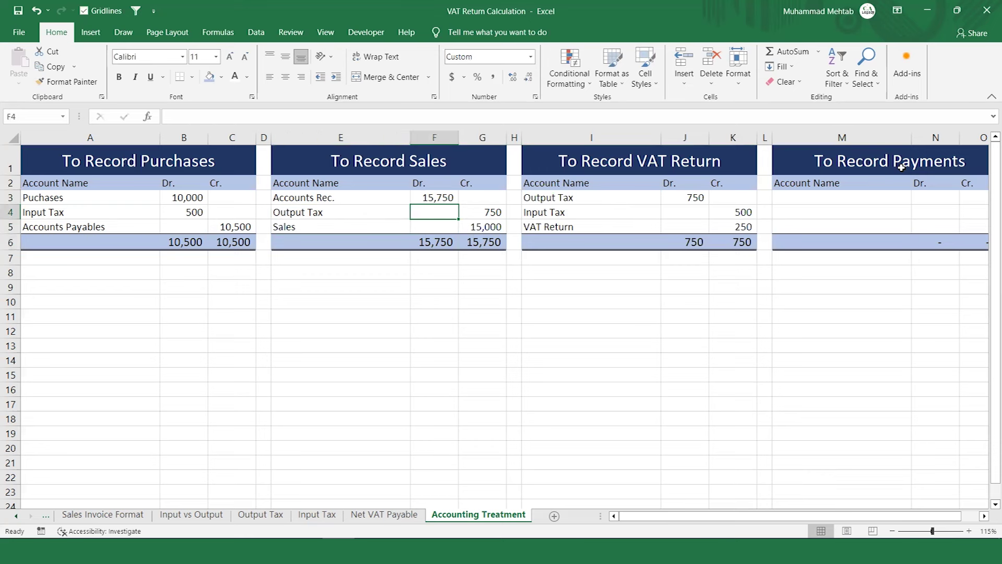
key("Left")
key("Left")
key("Left")
key("Left")
key("Left")
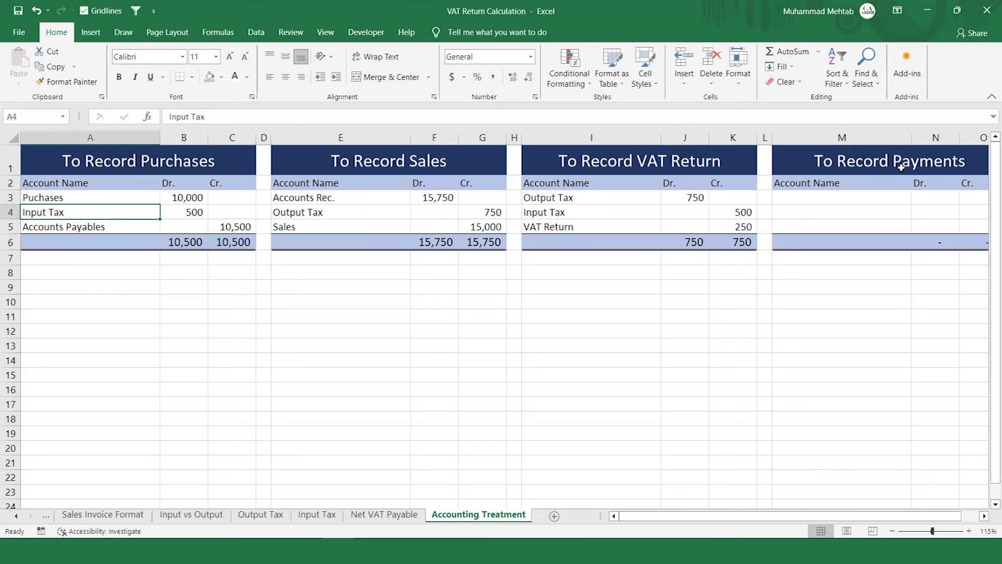
key("Right")
key("Right")
key("Right")
key("Right")
key("Right")
key("Right")
key("Right")
key("Right")
key("Right")
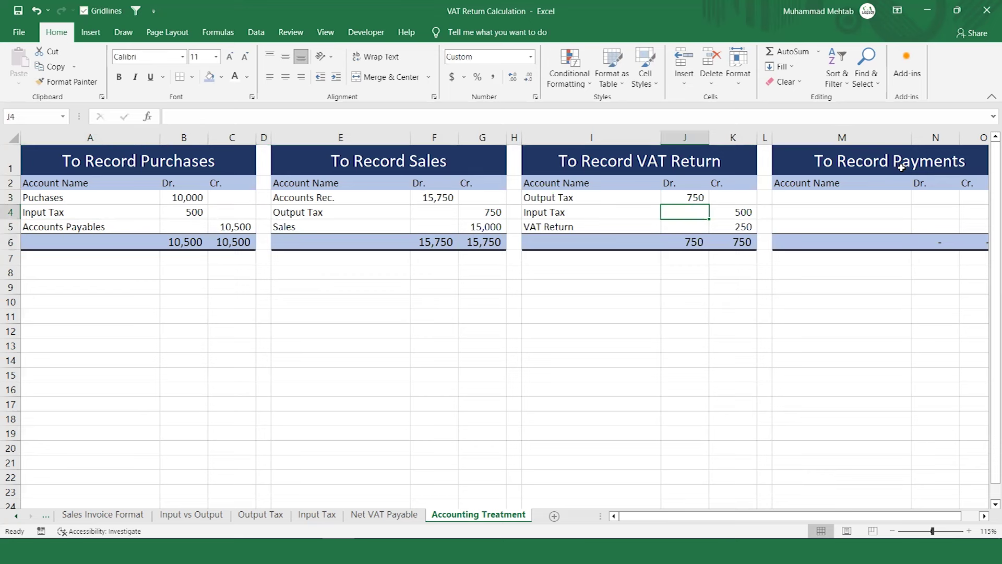
key("Left")
key("Left")
key("Left")
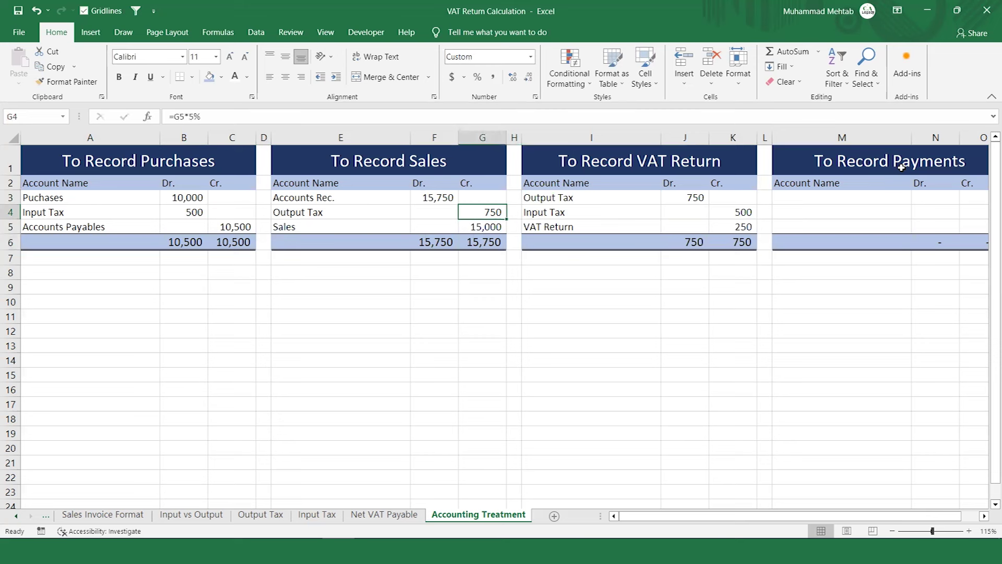
Enter the account names VAT Return in M3 and Bank or Cash in M4 of the To Record Payments table
key("Right")
key("Right")
key("Right")
key("Right")
key("Right")
key("Right")
key("Up")
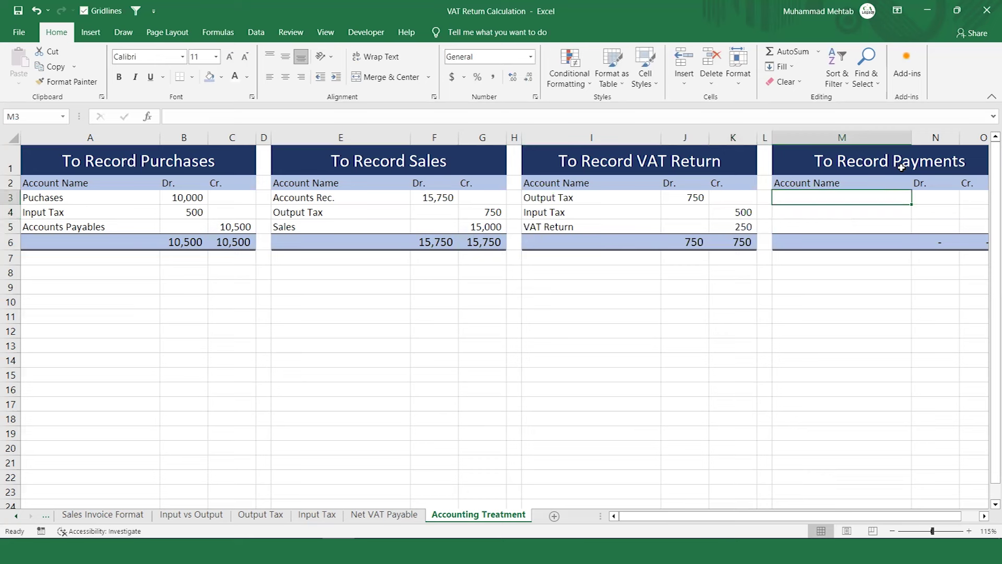
type("VAT Return")
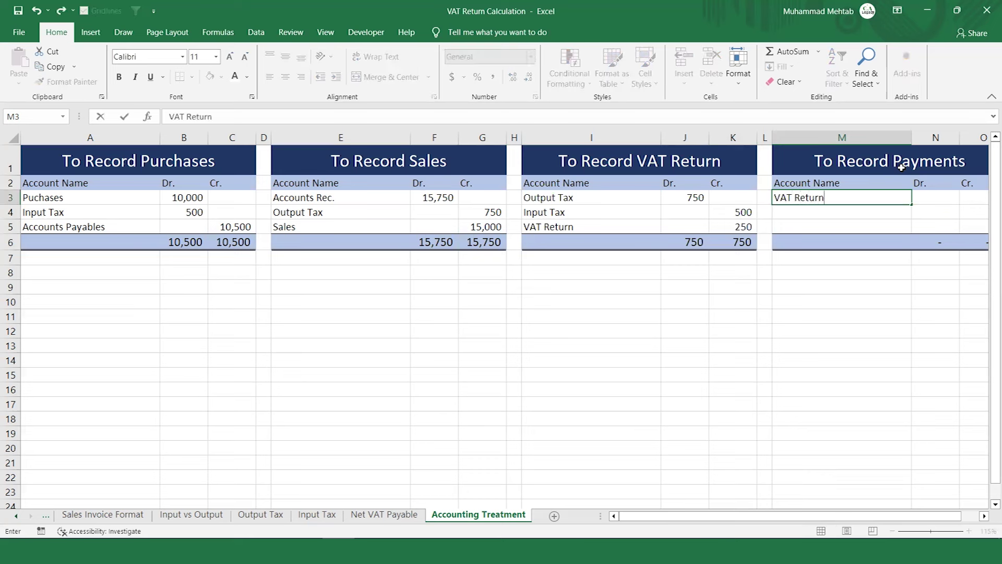
key("Return")
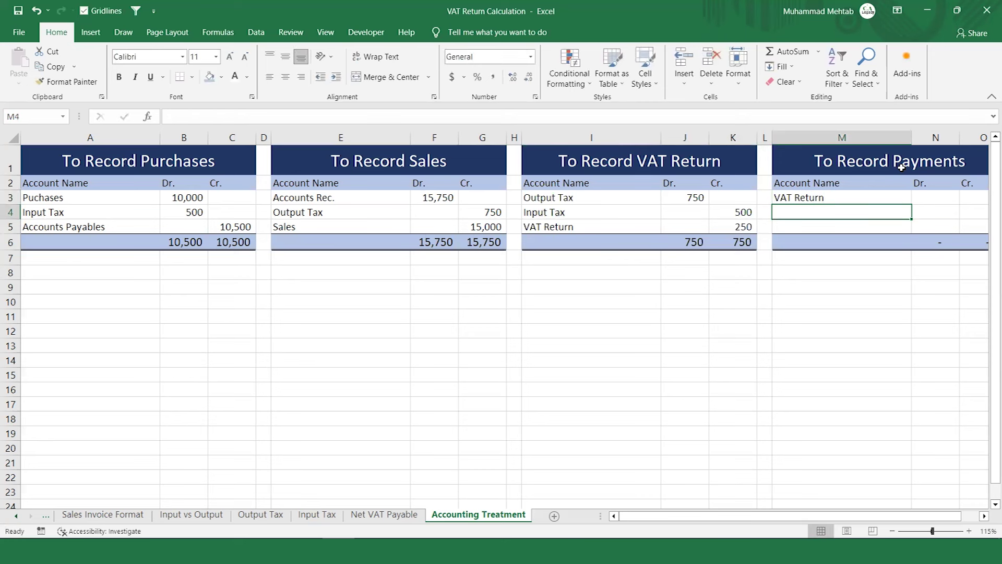
type("Bank")
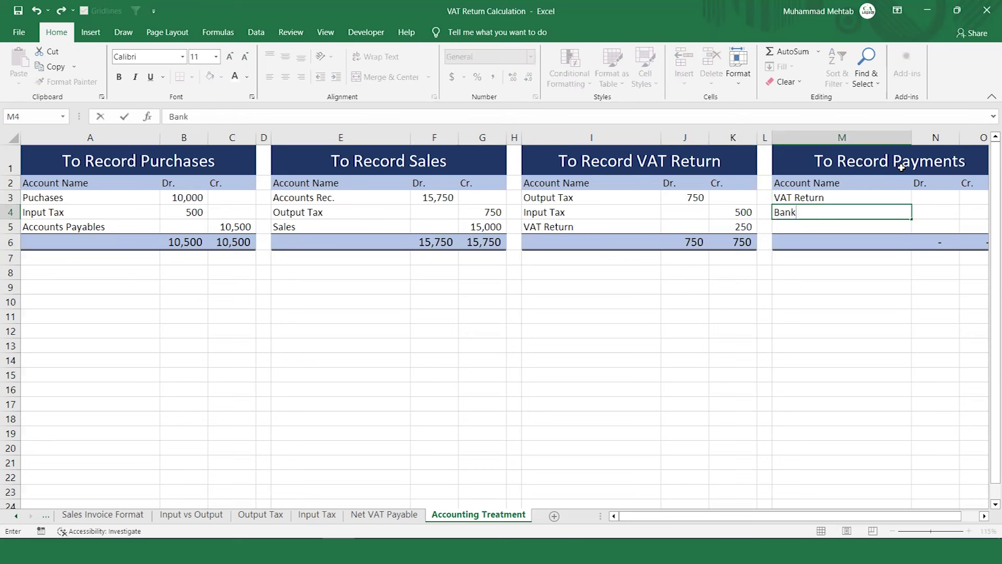
type(" or Cash")
key("Return")
Link the VAT Return debit in N3 to the VAT Return credit in K5
key("Up")
key("Up")
key("Right")
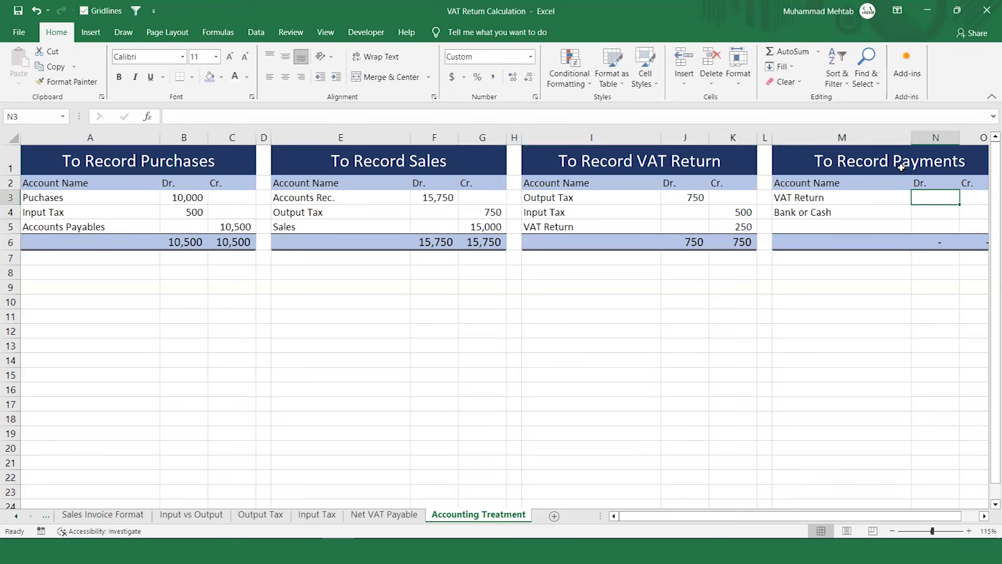
type("=")
key("Left")
key("Left")
key("Left")
key("Down")
key("Down")
key("Return")
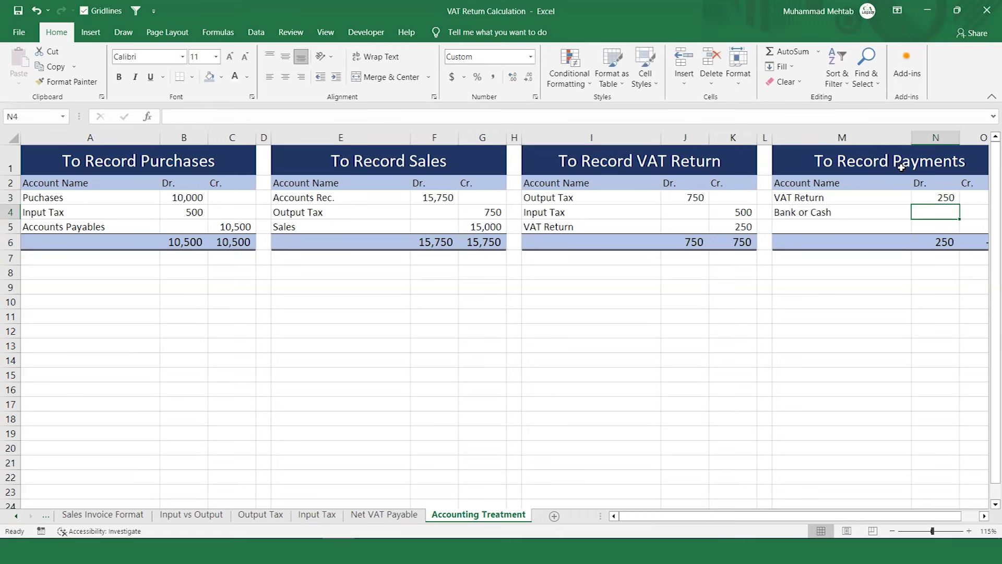
Enter a Bank or Cash credit of 250 in O4 of the payments entry
key("Right")
type("250")
key("Return")
Review the four accounting entry tables from To Record Payments back to To Record Purchases
key("Up")
key("Up")
key("Up")
key("Up")
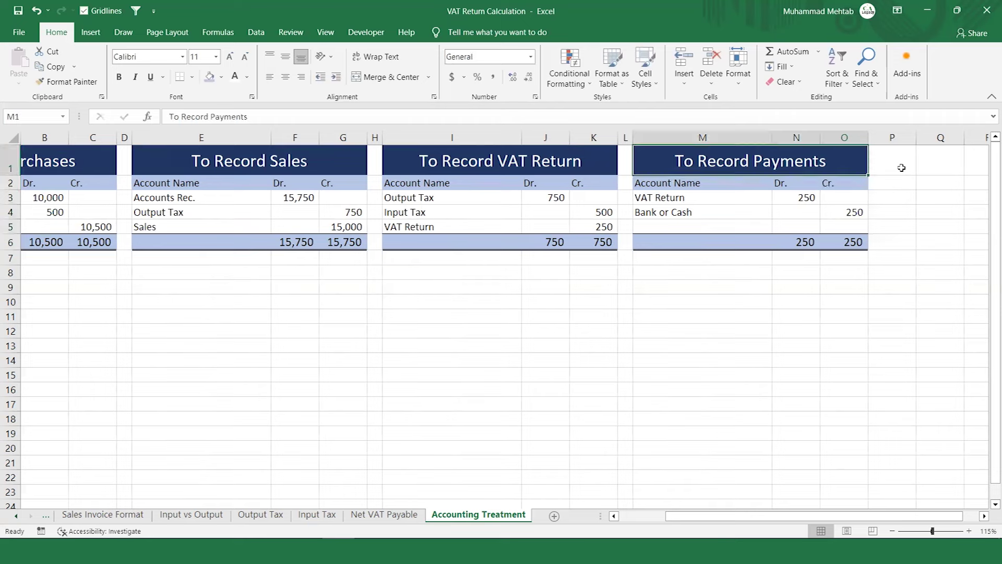
key("Down")
key("Left")
key("Left")
key("Left")
key("Left")
key("Left")
key("Left")
key("Left")
key("Left")
key("Left")
key("Left")
key("Left")
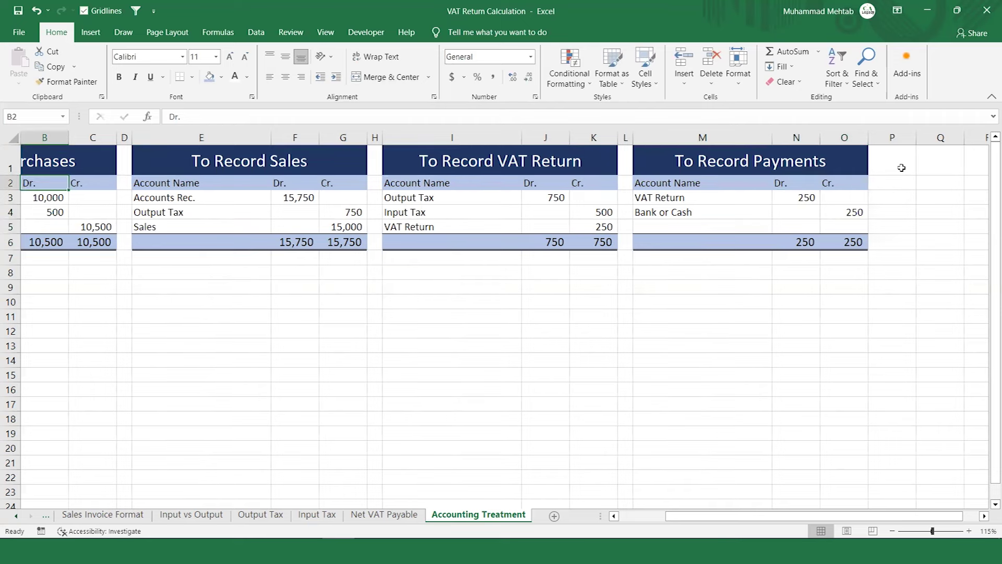
key("Left")
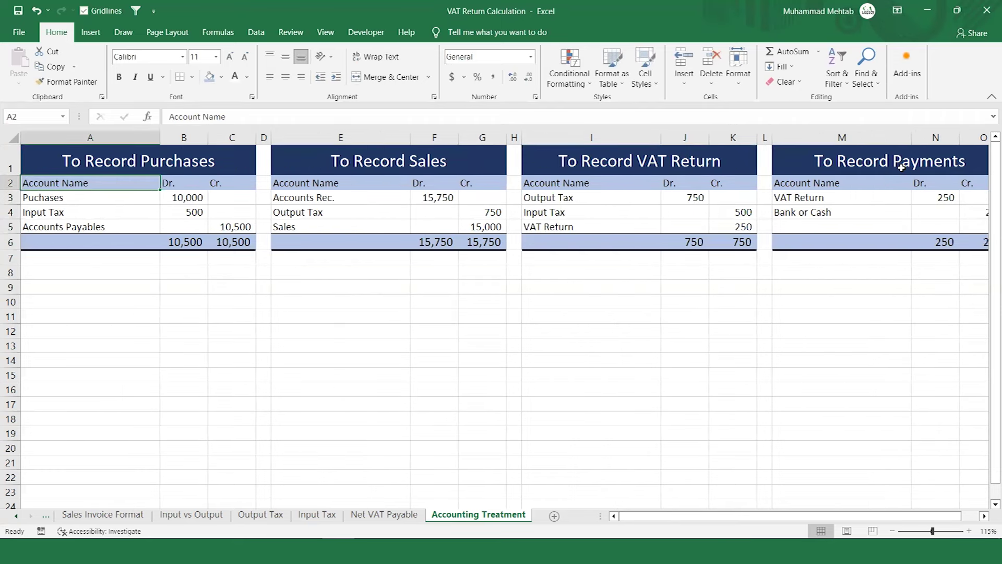
Look back through the workbook's sheets as far as Cycle and return to the Accounting Treatment sheet
key("ctrl+Page_Up")
key("ctrl+Page_Up")
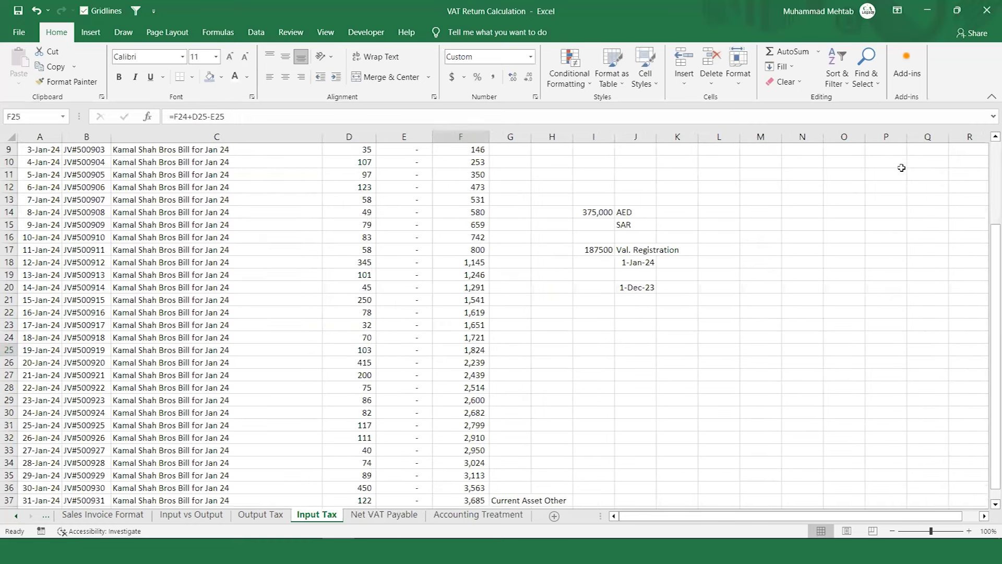
key("ctrl+Page_Up")
key("ctrl+Page_Up")
key("ctrl+Page_Up")
key("ctrl+Page_Up")
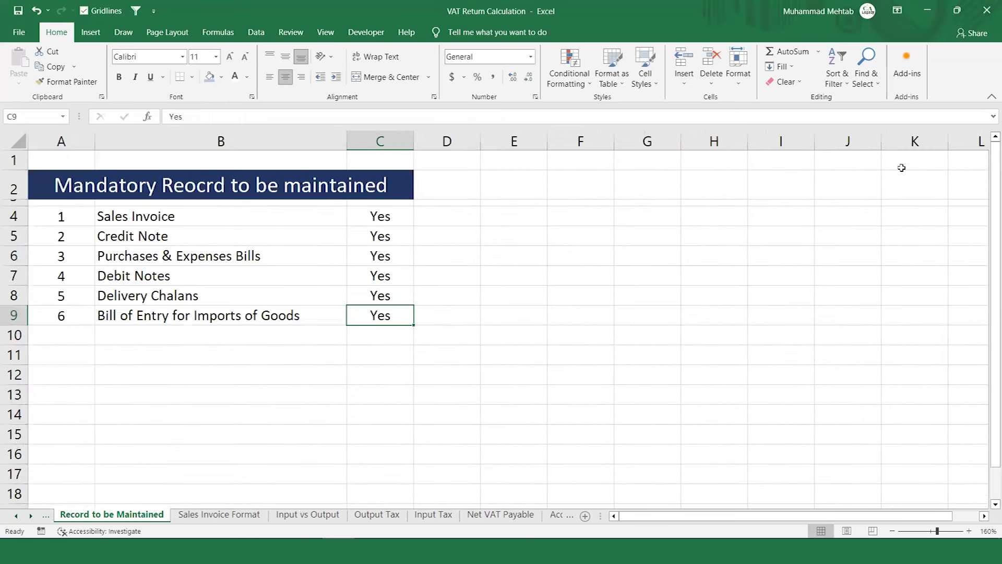
key("ctrl+Page_Up")
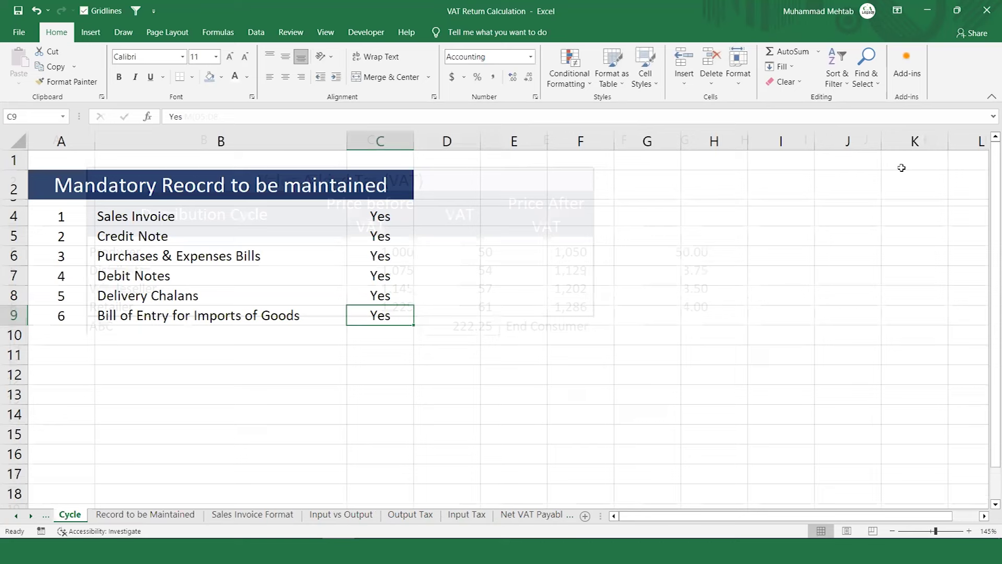
key("ctrl+Page_Down")
key("ctrl+Page_Down")
key("ctrl+Page_Down")
key("ctrl+Page_Down")
key("ctrl+Page_Down")
key("ctrl+Page_Down")
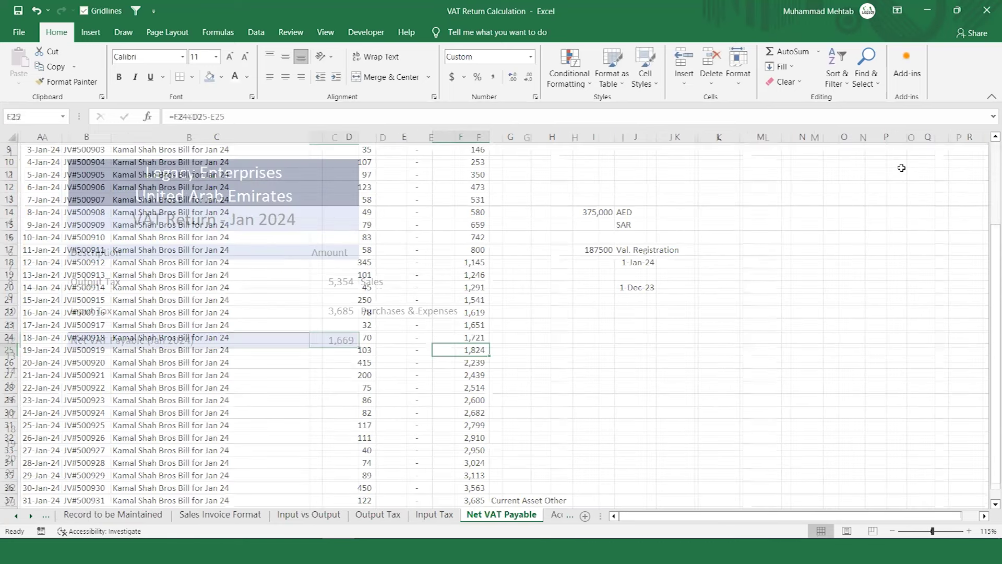
key("ctrl+Page_Down")
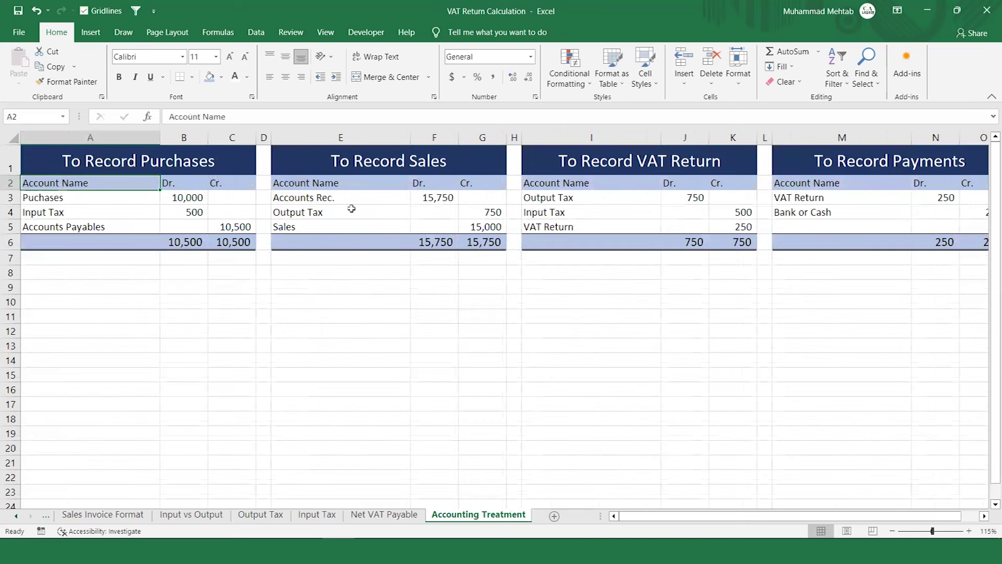